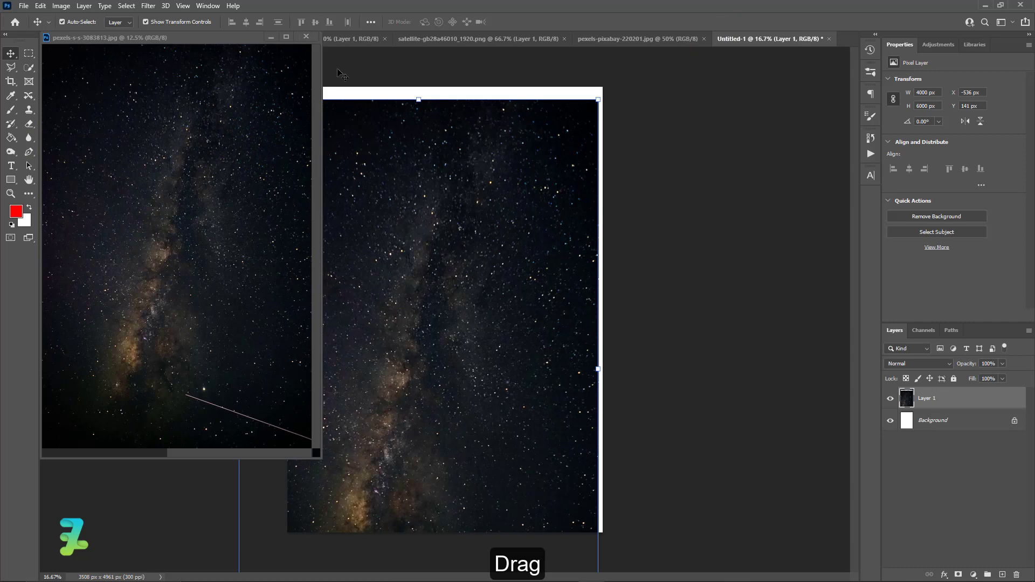
Close the floating star photo, then align the starry sky layer to the canvas top and scale it to about 90% to fit the width.
click(306, 36)
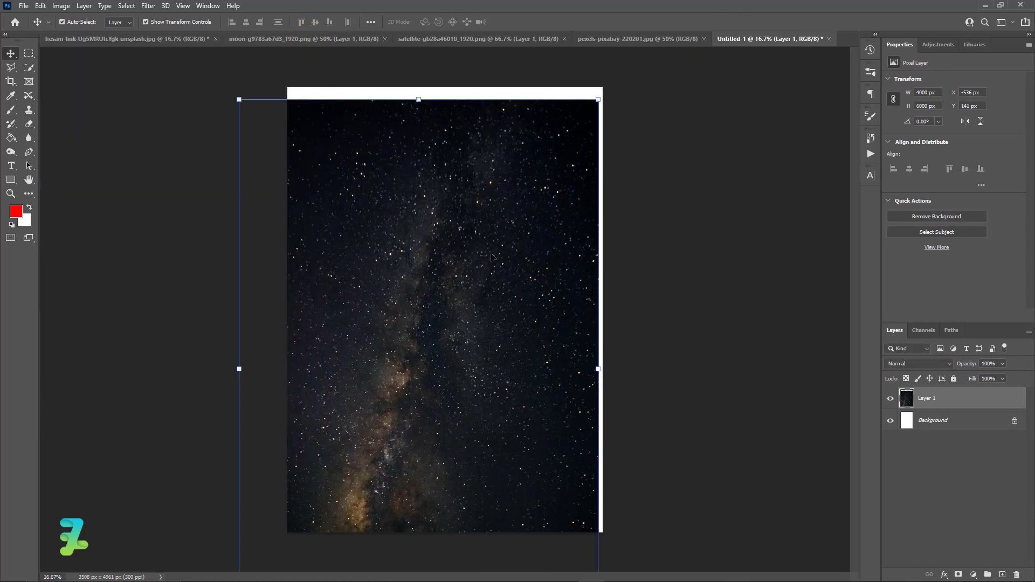
drag(493, 256, 503, 241)
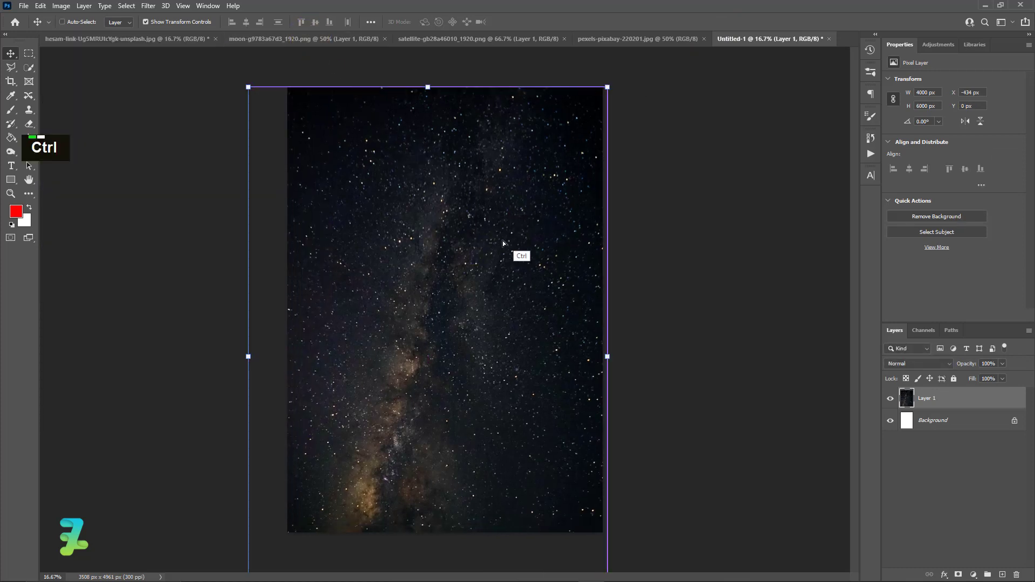
key(ctrl+minus)
key(ctrl+minus)
key(ctrl+equal)
key(ctrl+minus)
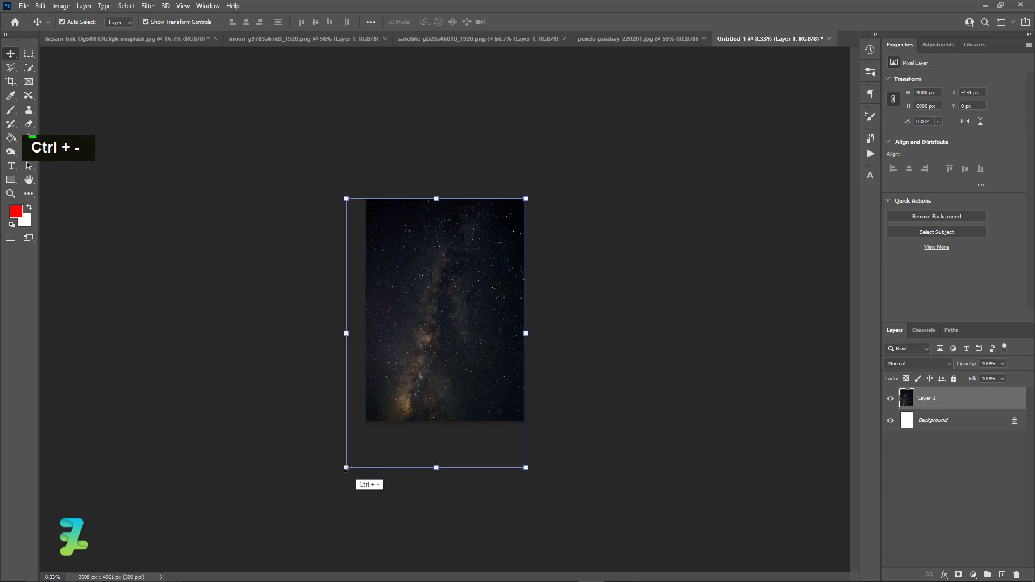
drag(348, 467, 360, 437)
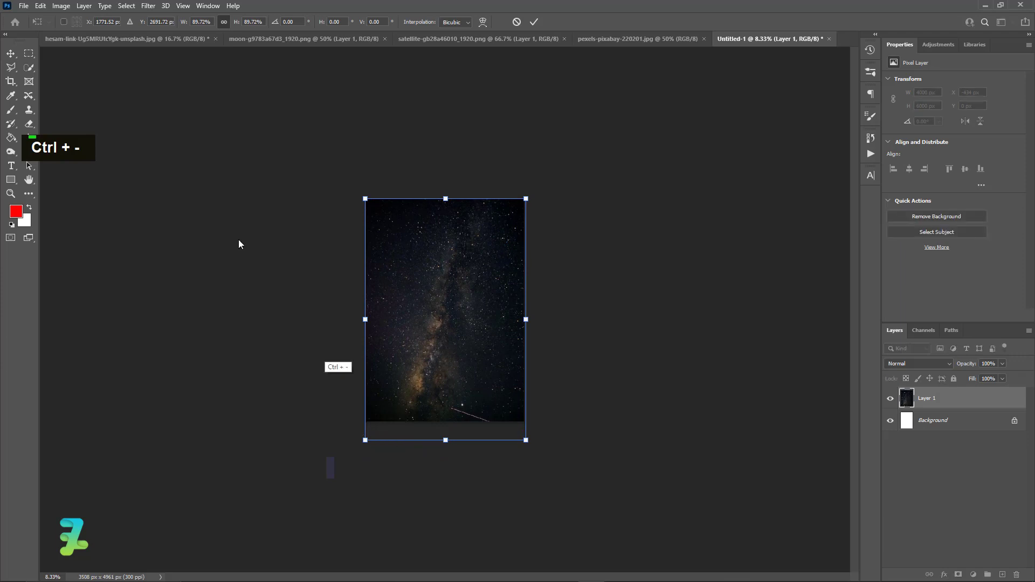
click(16, 56)
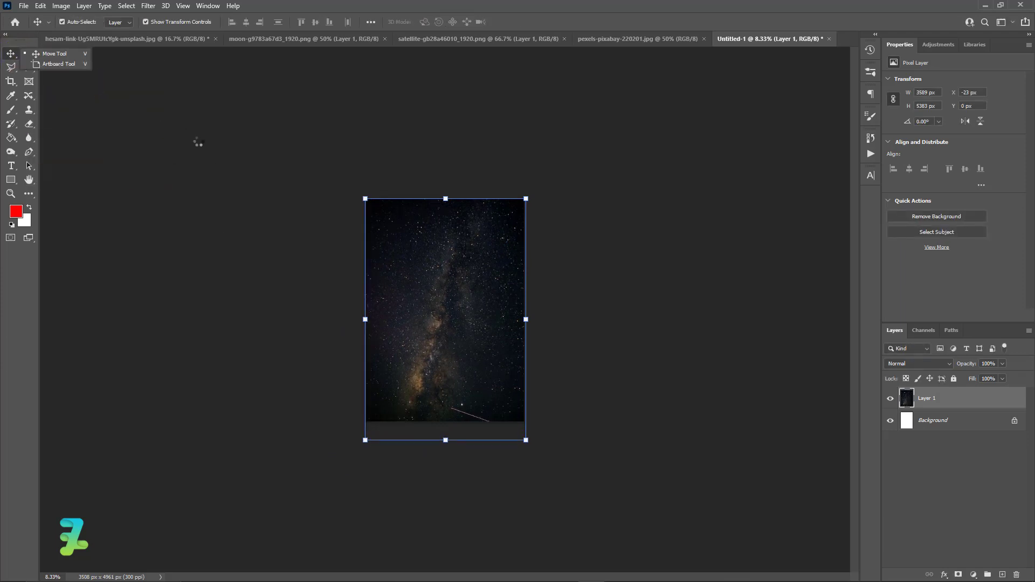
drag(178, 129, 186, 152)
Float the moon image in its own window, copy the moon into the Untitled-1 document and close the moon image.
click(303, 38)
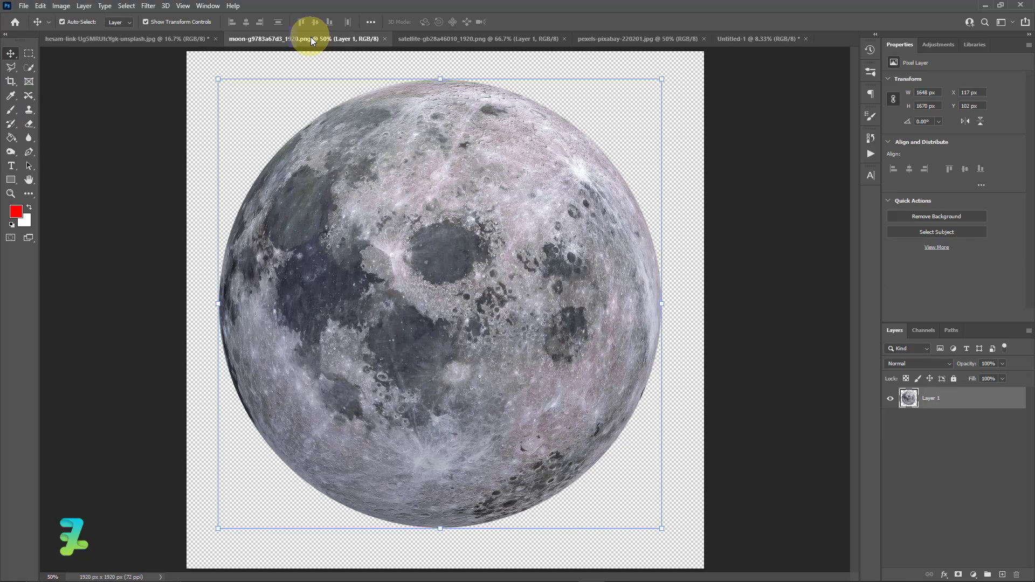
right_click(311, 41)
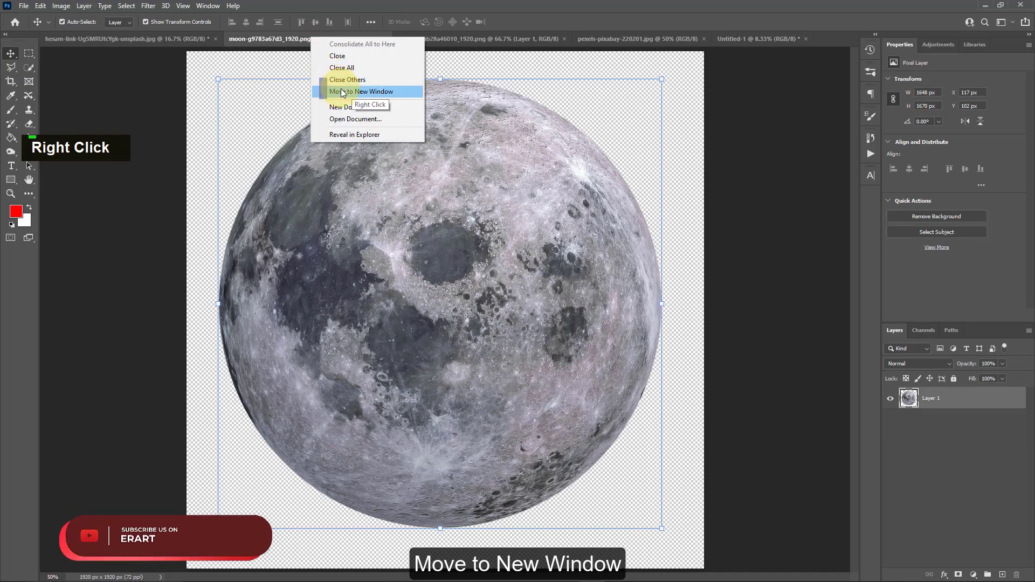
click(348, 91)
drag(358, 38, 722, 322)
drag(665, 450, 666, 450)
drag(635, 411, 474, 256)
click(839, 144)
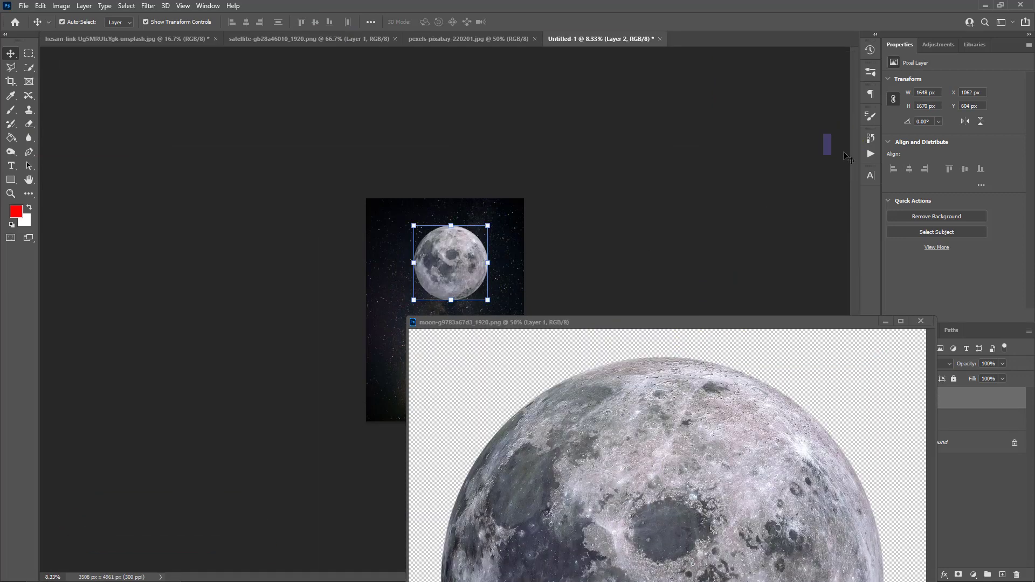
click(926, 319)
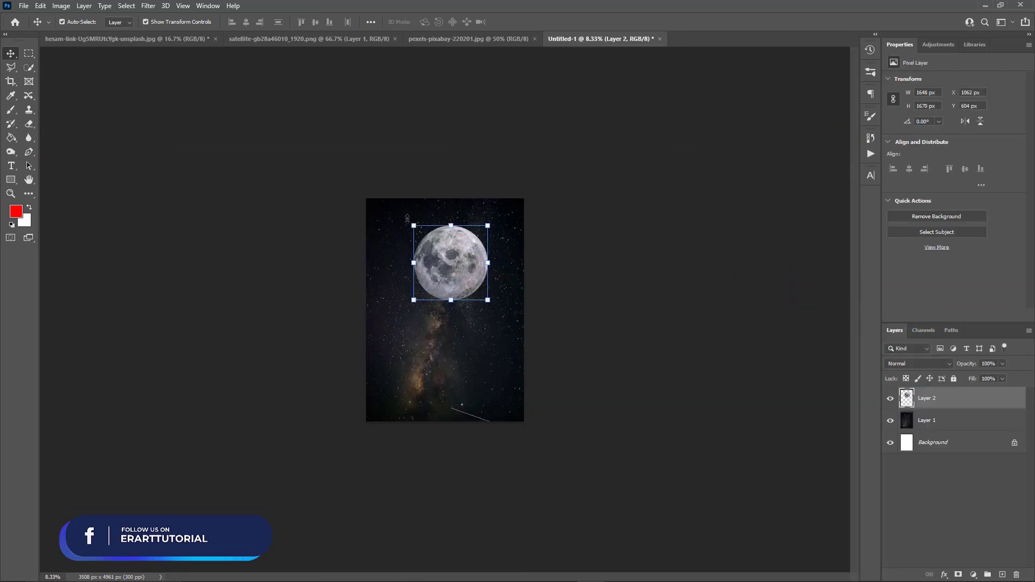
Float the hesam-link portrait, copy its hooded figure layer into Untitled-1, and dock the portrait again before returning to the composition.
click(89, 40)
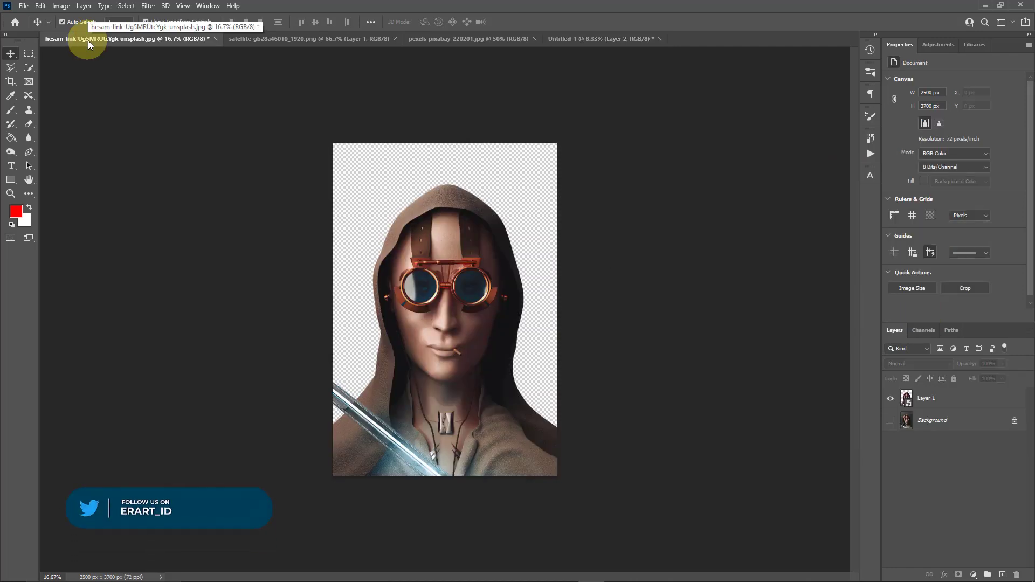
right_click(88, 40)
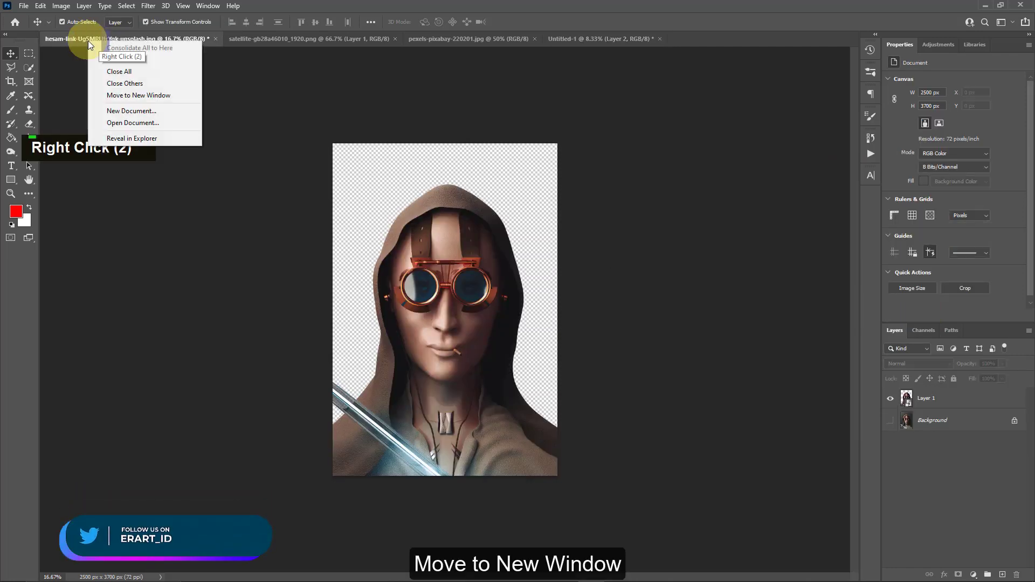
click(109, 97)
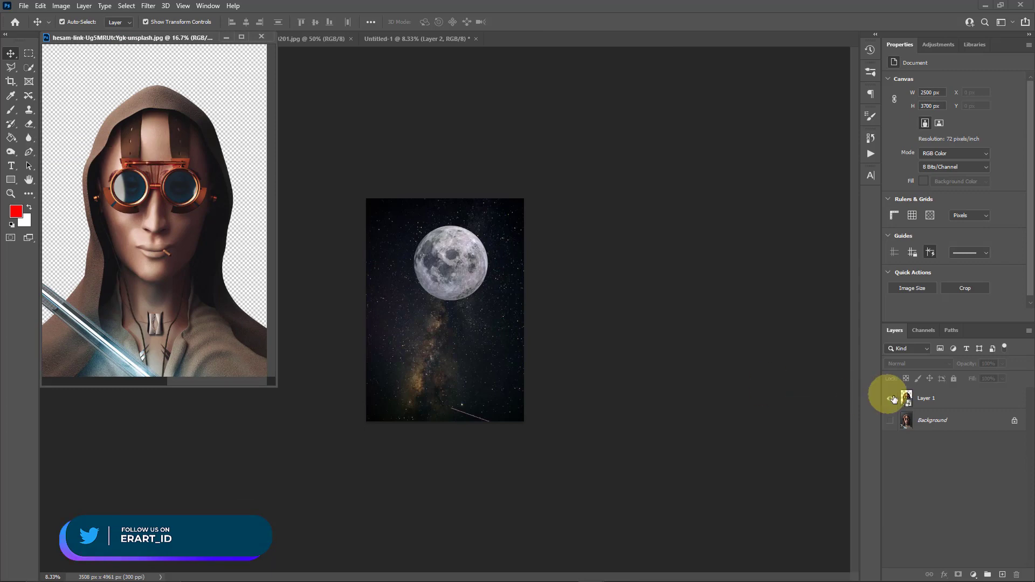
drag(908, 400, 450, 344)
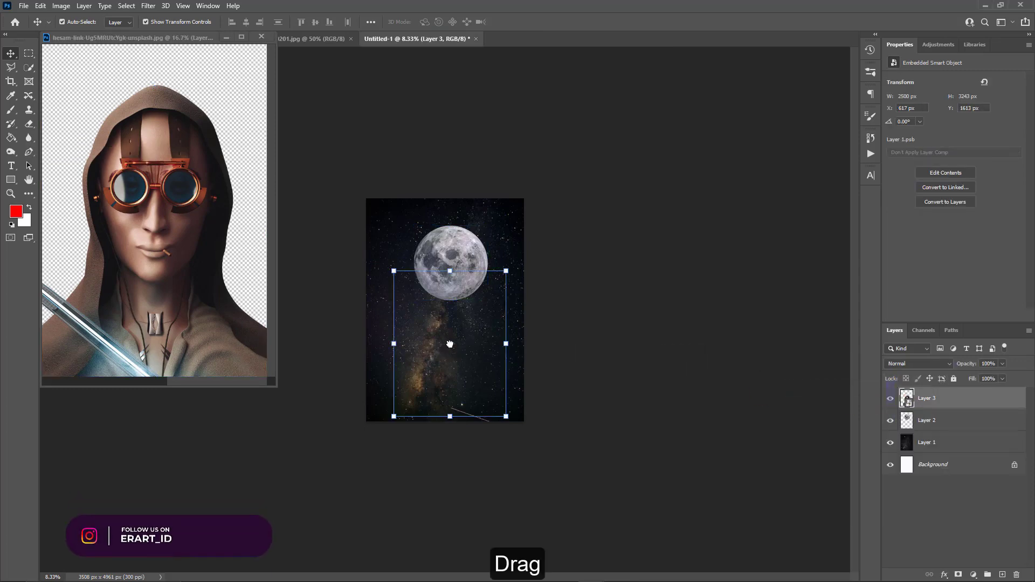
drag(138, 36, 533, 41)
click(380, 38)
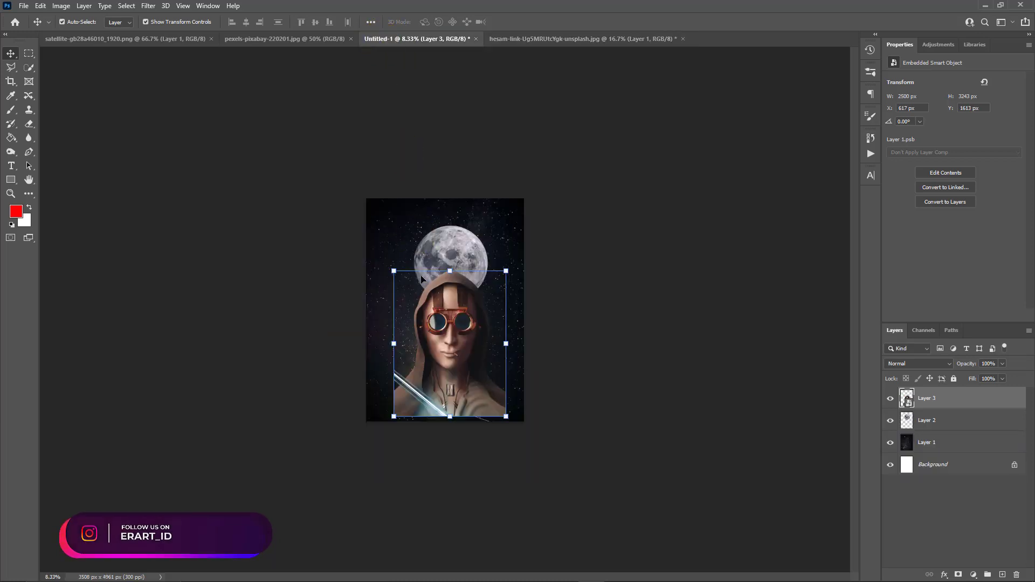
Move the hooded figure to the canvas's lower left corner and enlarge it to 33.89% so it spans the canvas width.
key(ctrl+equal)
key(ctrl+equal)
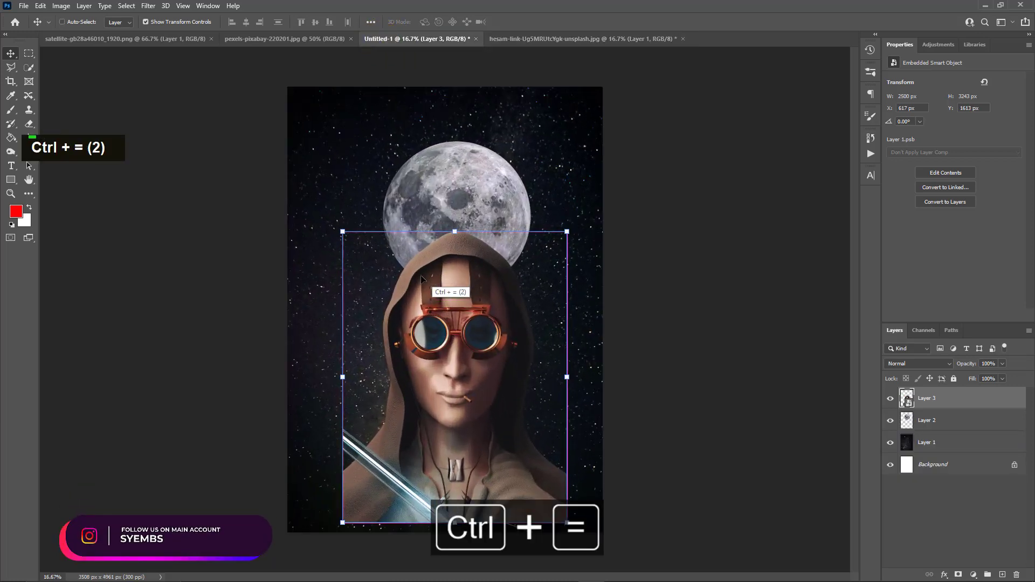
drag(422, 383, 382, 405)
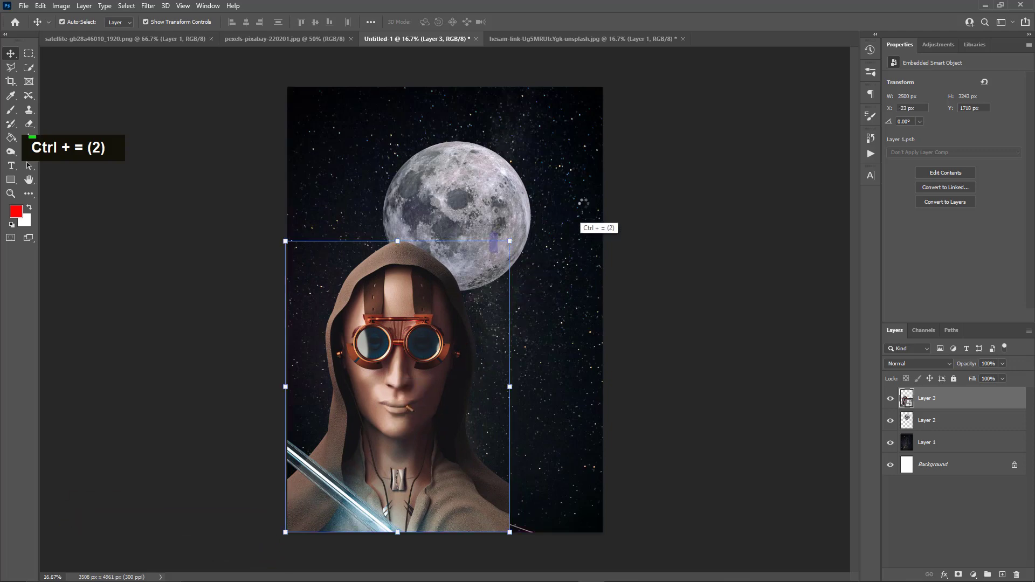
drag(510, 241, 659, 157)
drag(468, 232, 465, 360)
scroll(461, 250, down, 2)
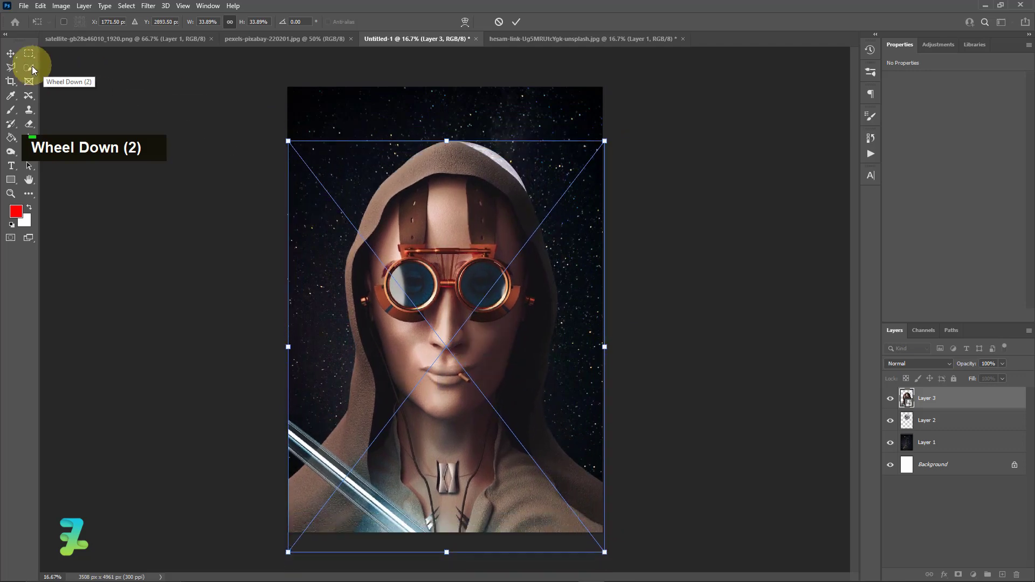
click(15, 57)
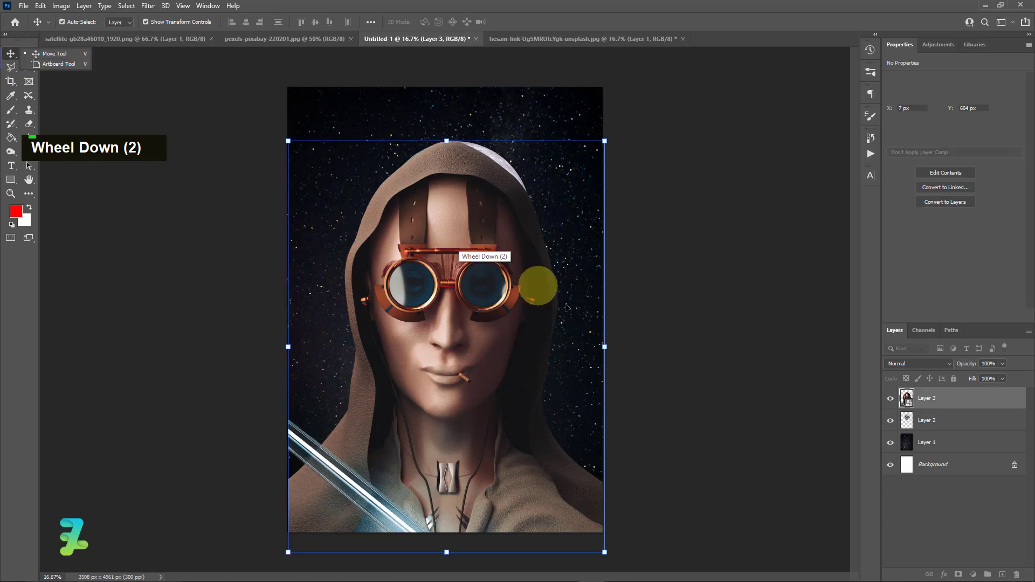
Scale the moon layer down to 28.05% and place it at the canvas's left edge beside the hood.
click(906, 423)
key(ctrl+t)
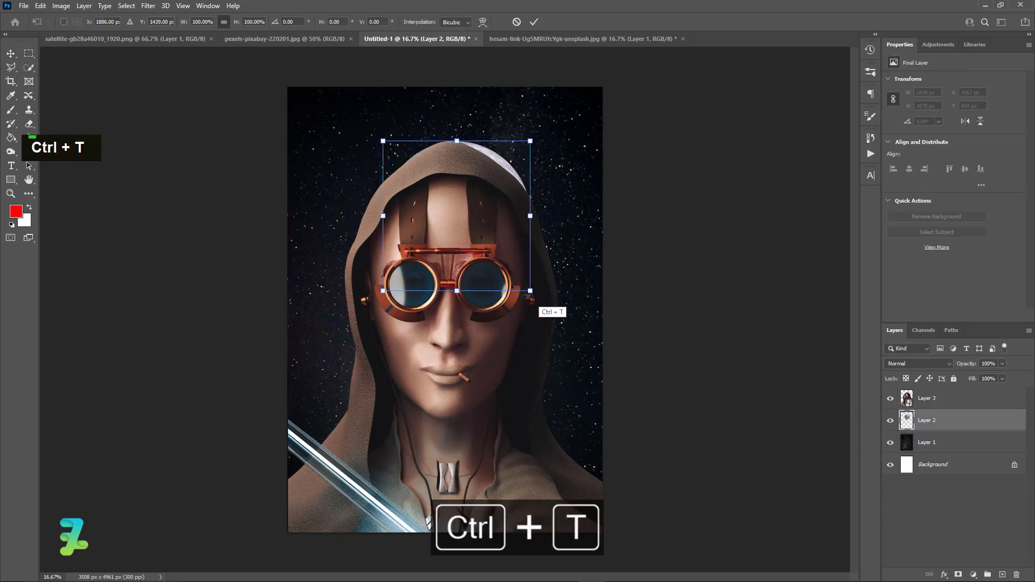
drag(530, 291, 290, 165)
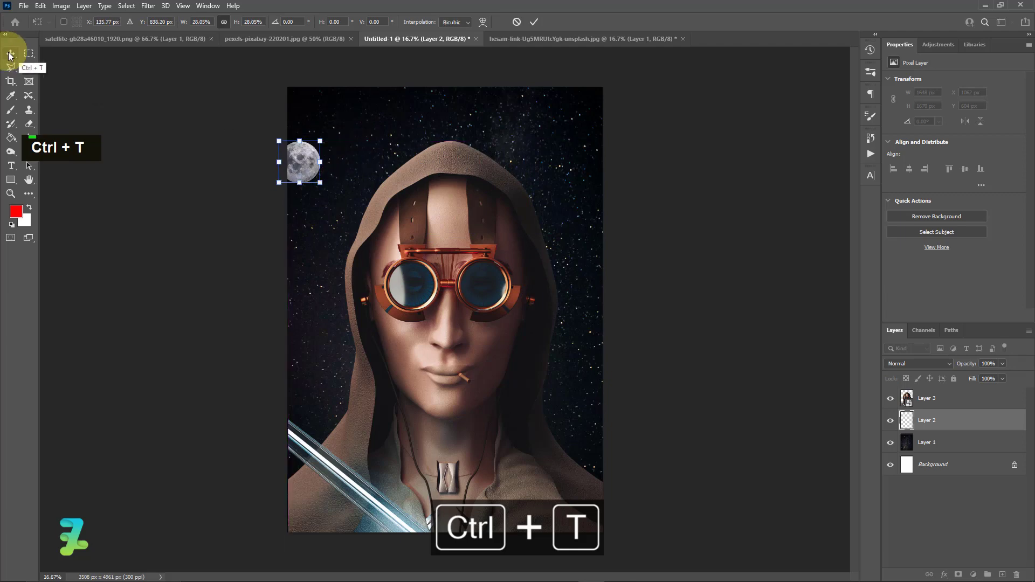
click(721, 354)
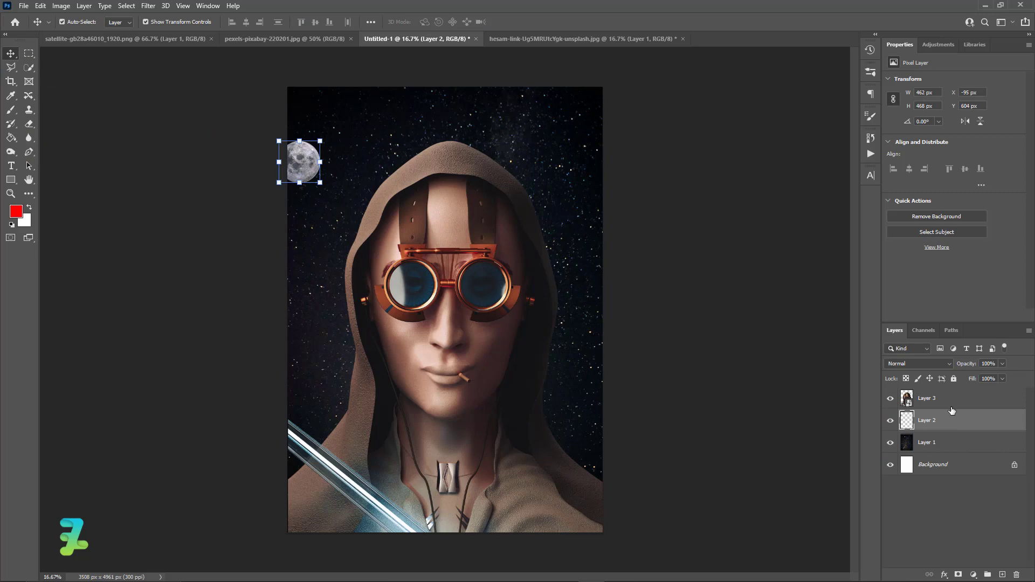
Add an Outer Glow effect to the moon layer with the glow colour #ffd041.
double_click(959, 424)
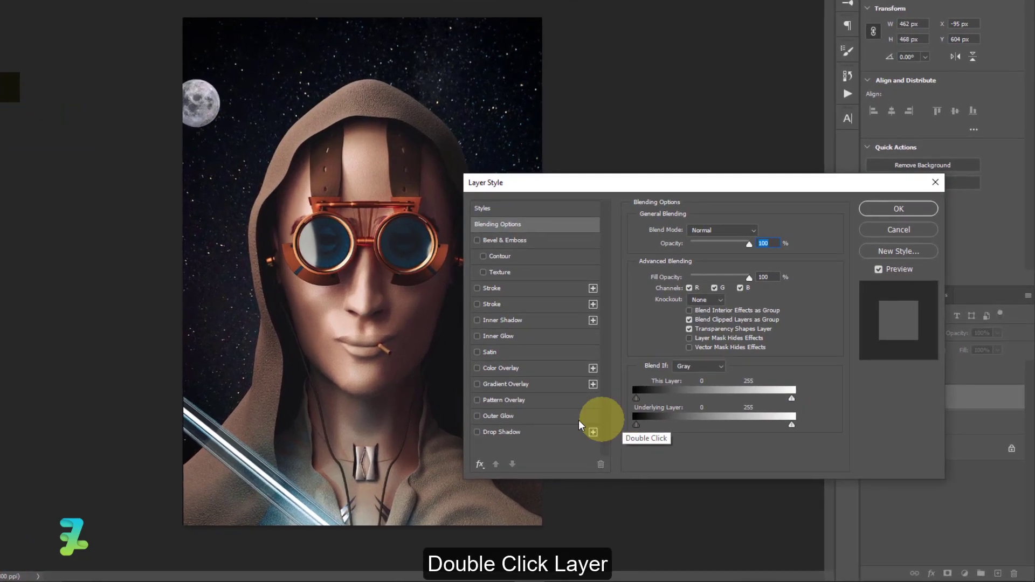
click(479, 416)
click(666, 273)
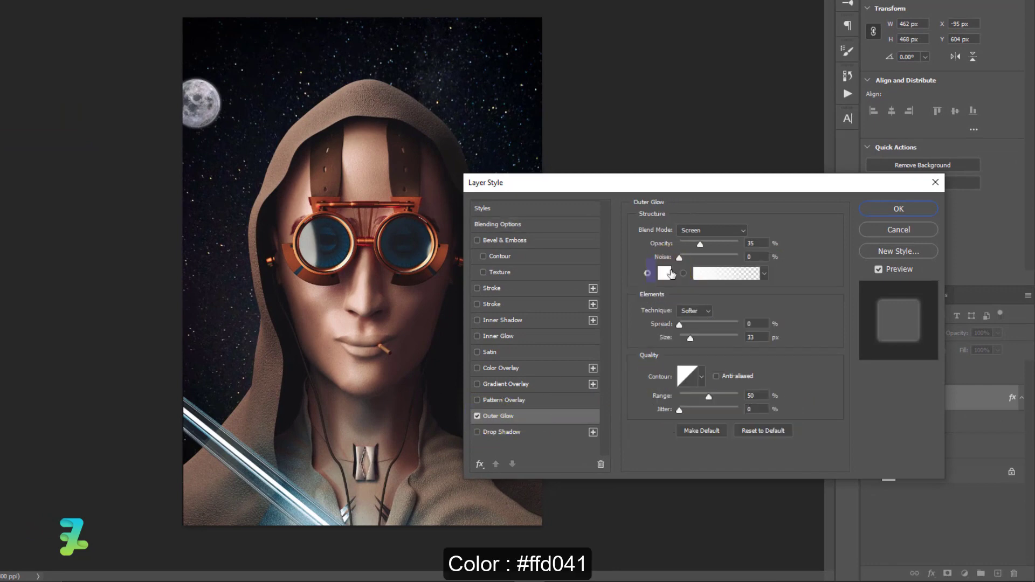
click(779, 456)
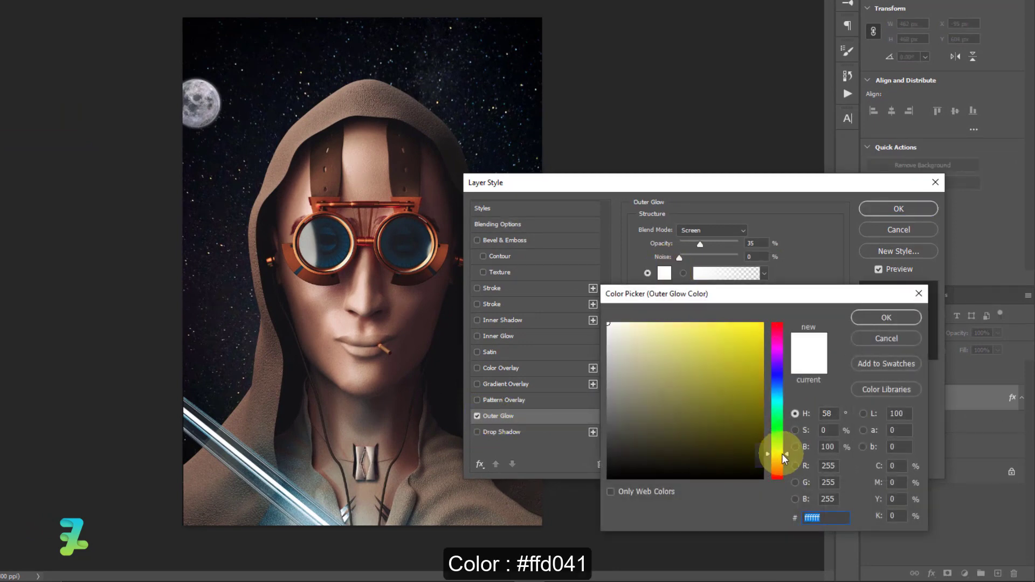
drag(784, 458, 781, 459)
click(762, 323)
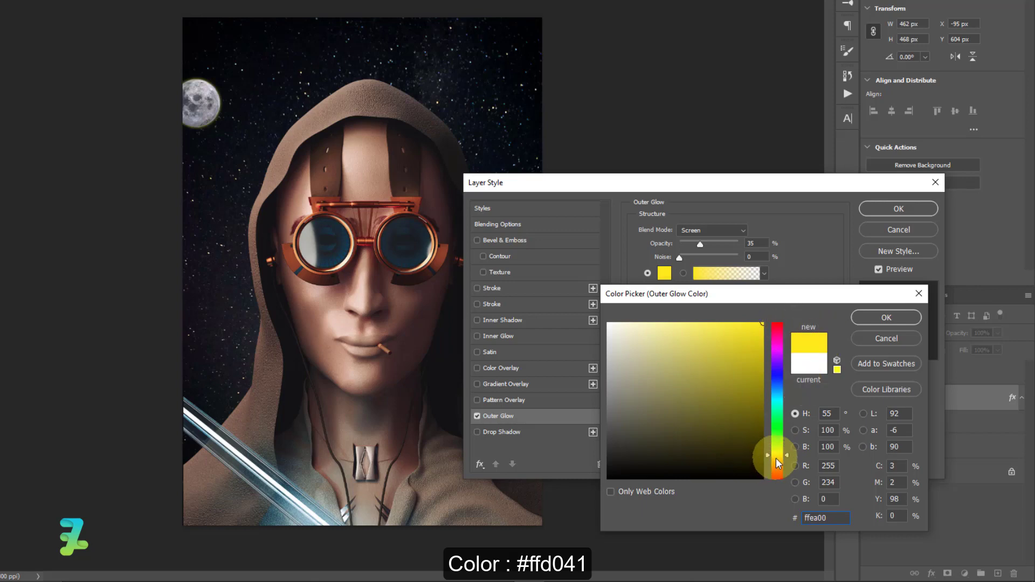
drag(778, 462, 781, 456)
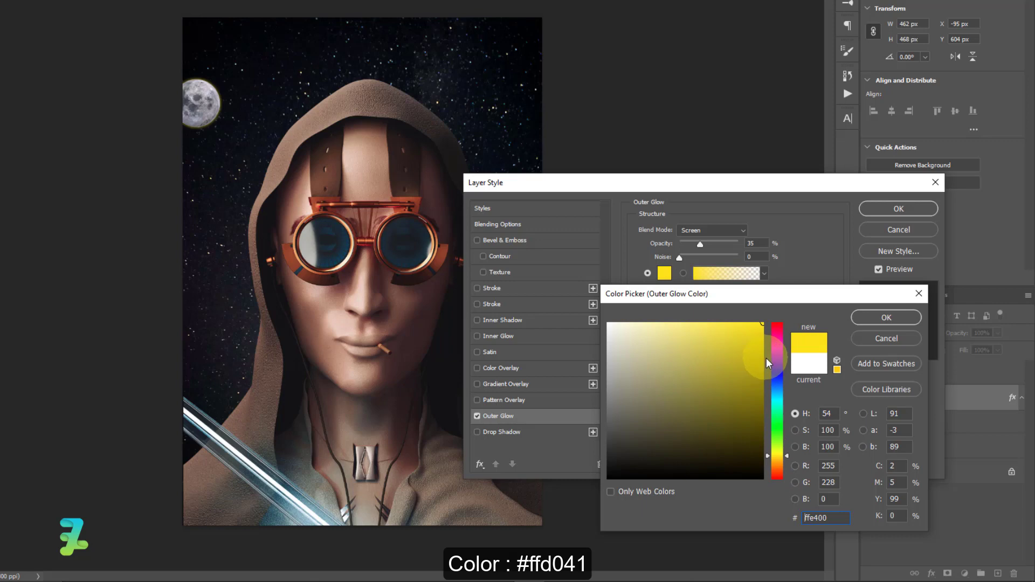
drag(779, 461, 780, 462)
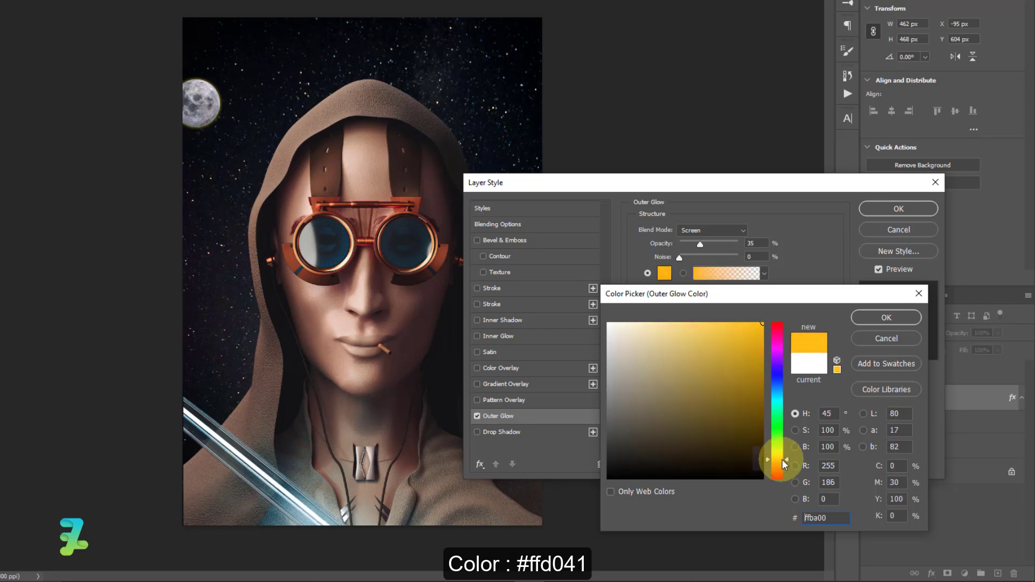
drag(751, 342, 694, 295)
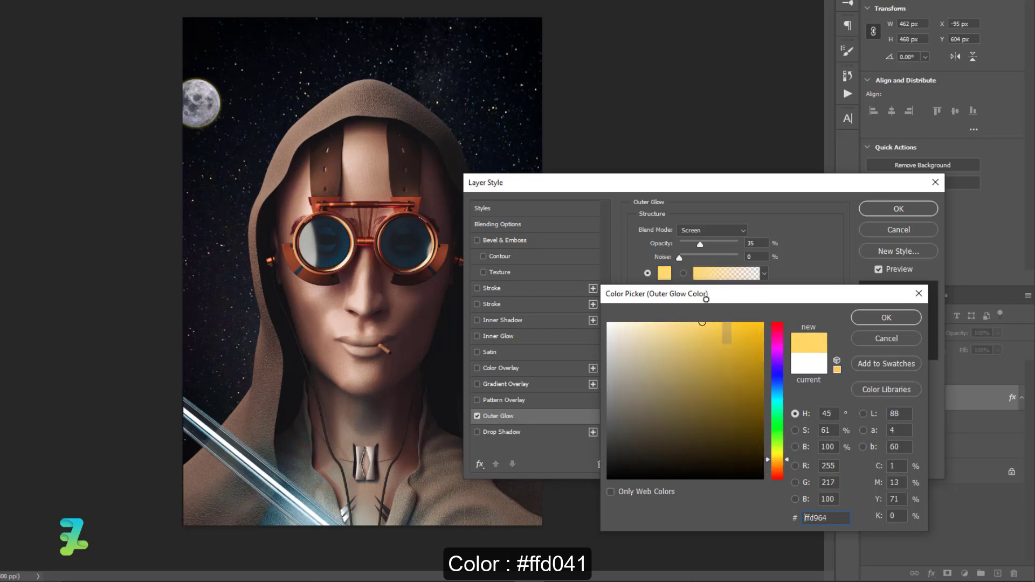
click(886, 317)
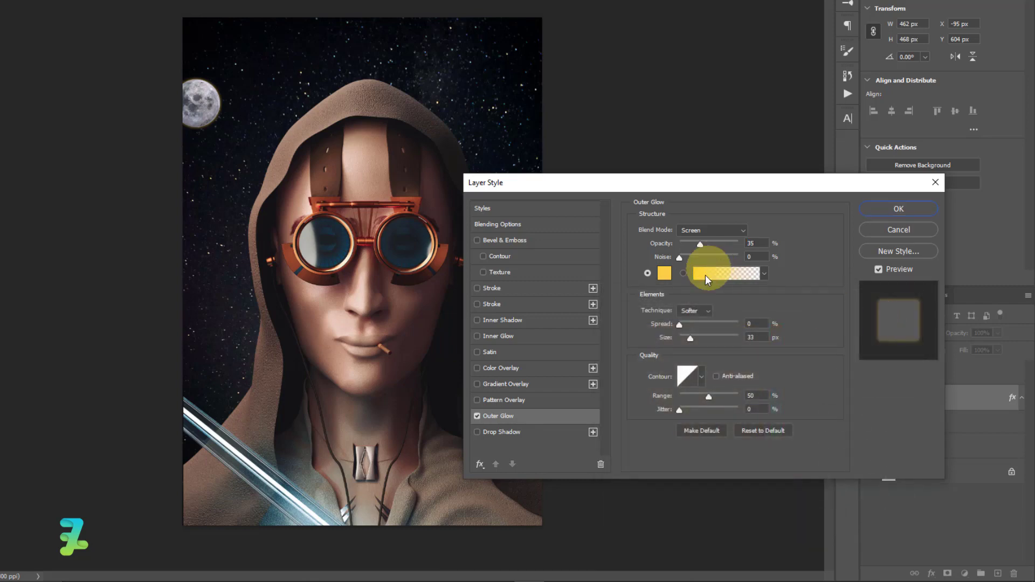
Set the moon's Outer Glow to 100% opacity, 0% spread, 250 px size, 69% range and 0% jitter.
drag(691, 341, 726, 346)
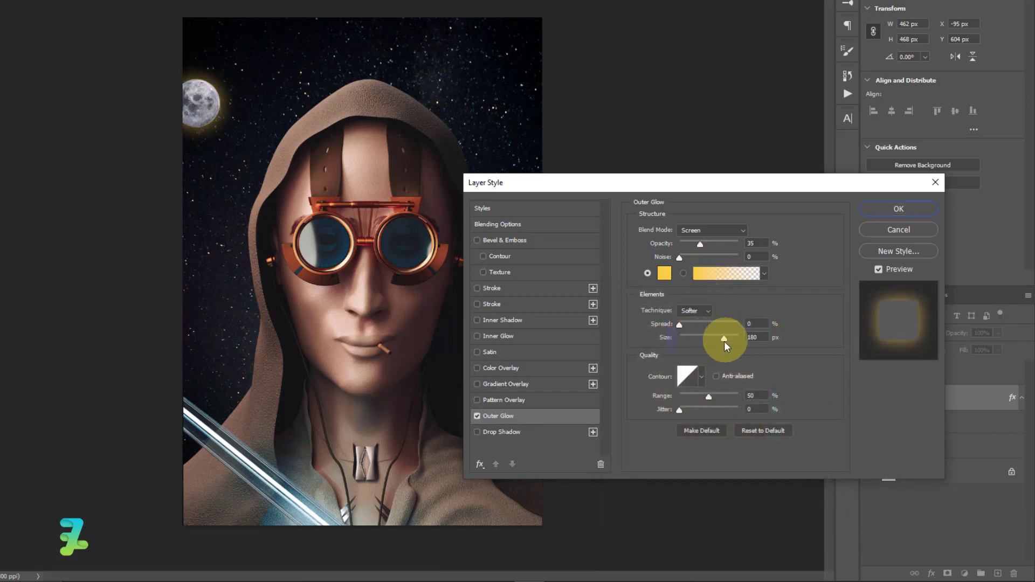
click(669, 327)
drag(700, 244, 744, 247)
drag(739, 341, 743, 340)
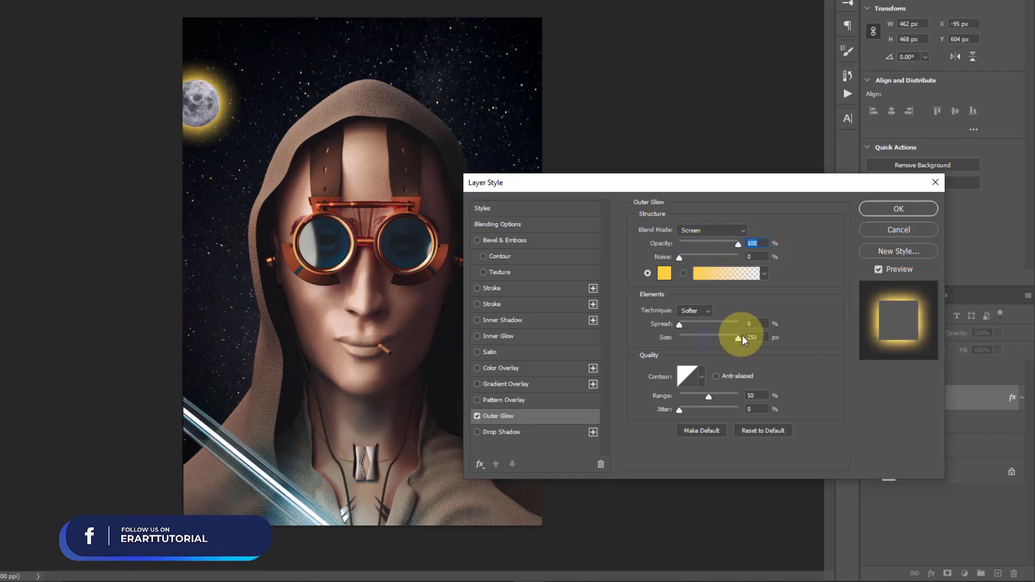
drag(709, 398, 721, 374)
mouse_move(680, 411)
mouse_down()
mouse_move(703, 411)
mouse_move(673, 400)
mouse_up()
mouse_move(679, 324)
mouse_down()
mouse_move(698, 325)
mouse_move(676, 324)
mouse_up()
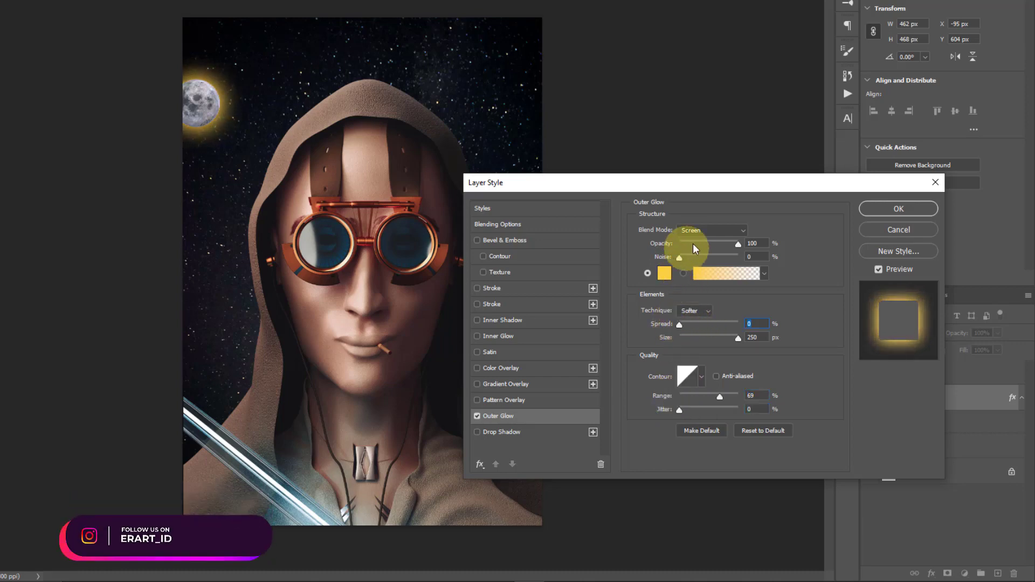
Copy the Outer Glow colour's hex code ffd041 from the colour picker.
click(667, 273)
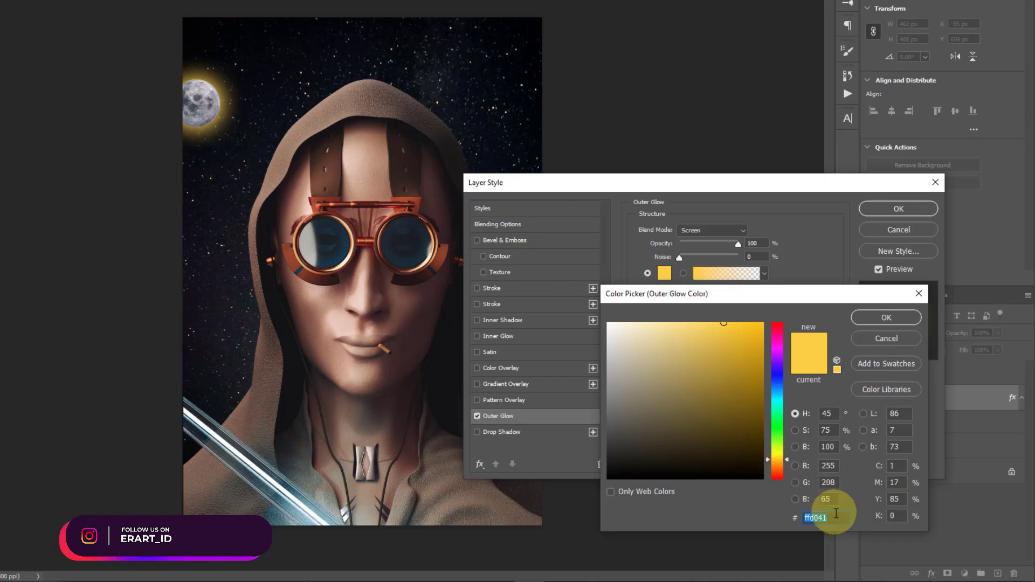
click(836, 513)
key(ctrl+a)
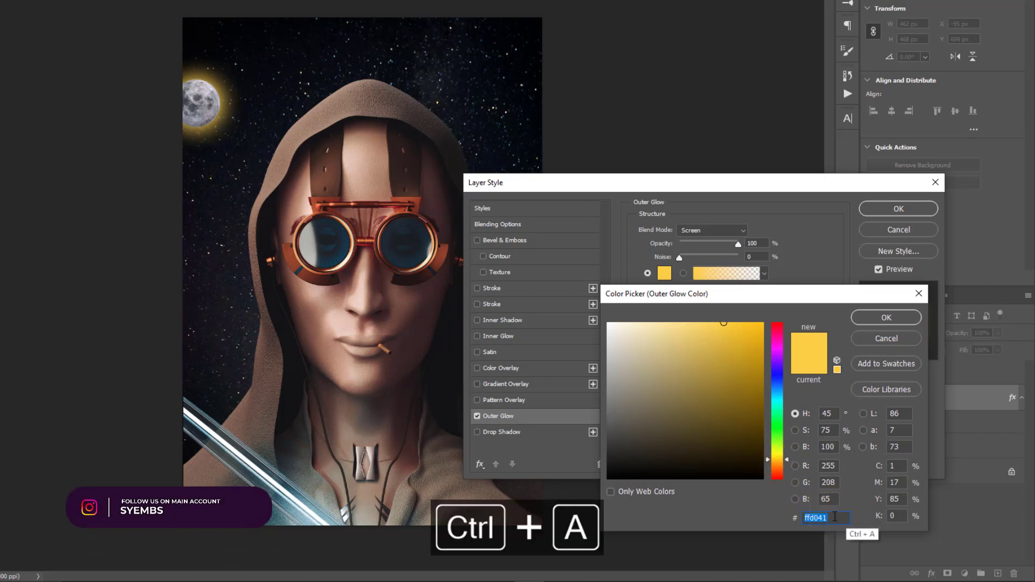
key(ctrl+c)
click(854, 318)
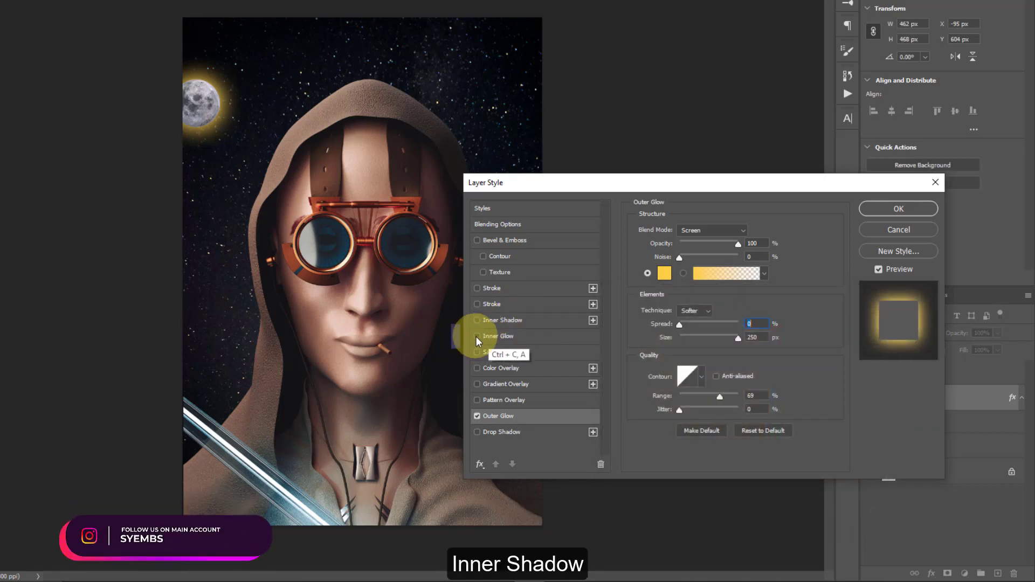
Add an Inner Glow effect to the moon layer with the glow colour #ffd041.
click(477, 337)
click(664, 273)
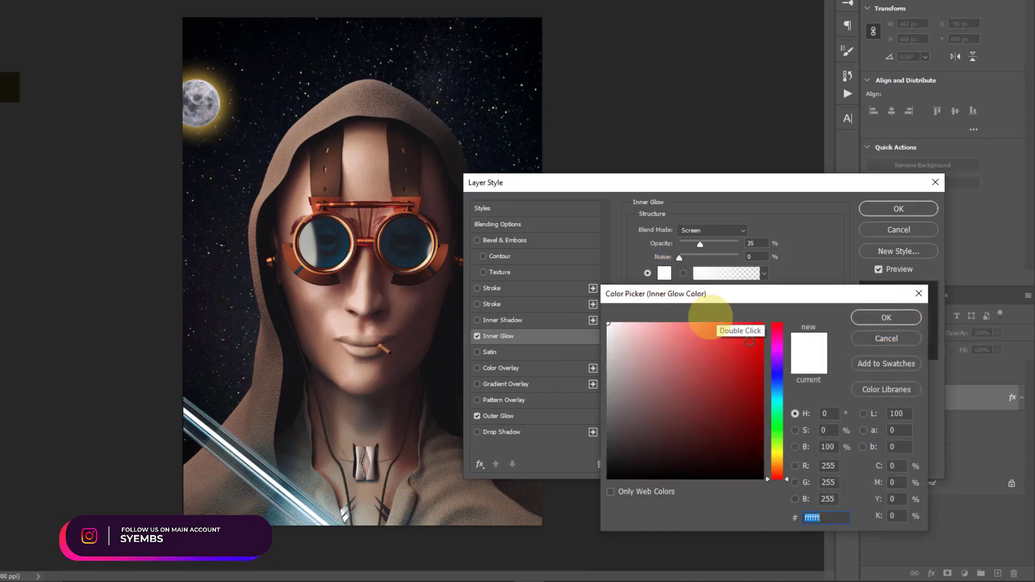
key(ctrl+v)
click(886, 318)
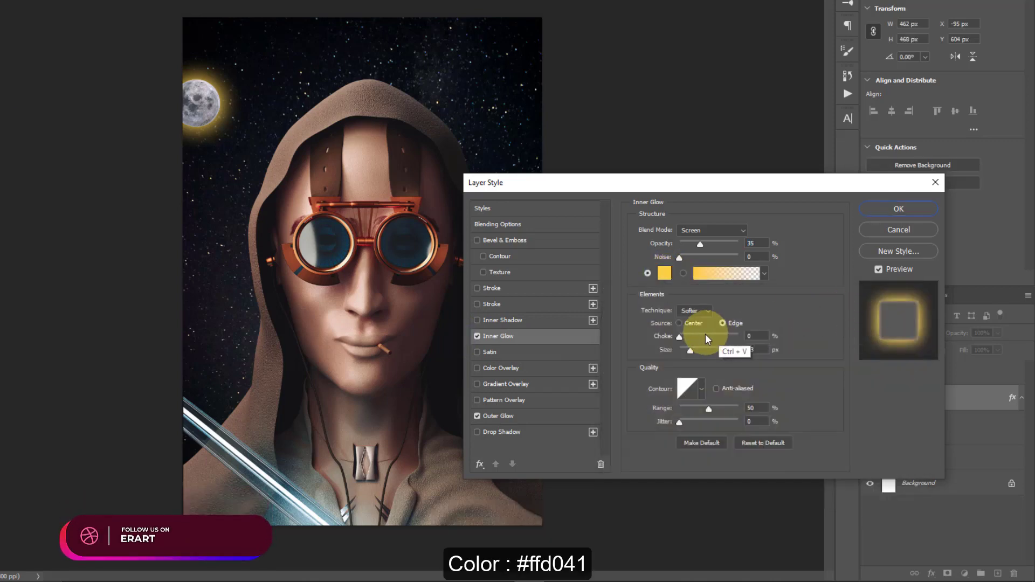
Set the moon's Inner Glow to 100% opacity, 100% choke, 250 px size, 97% range and 39% jitter, and apply the layer style.
drag(700, 244, 714, 244)
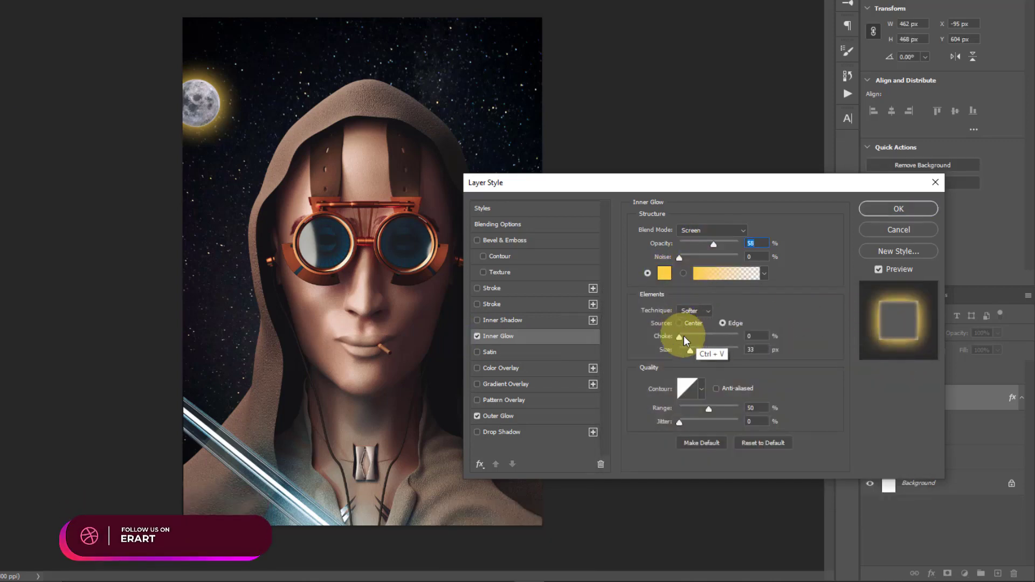
drag(683, 337, 759, 349)
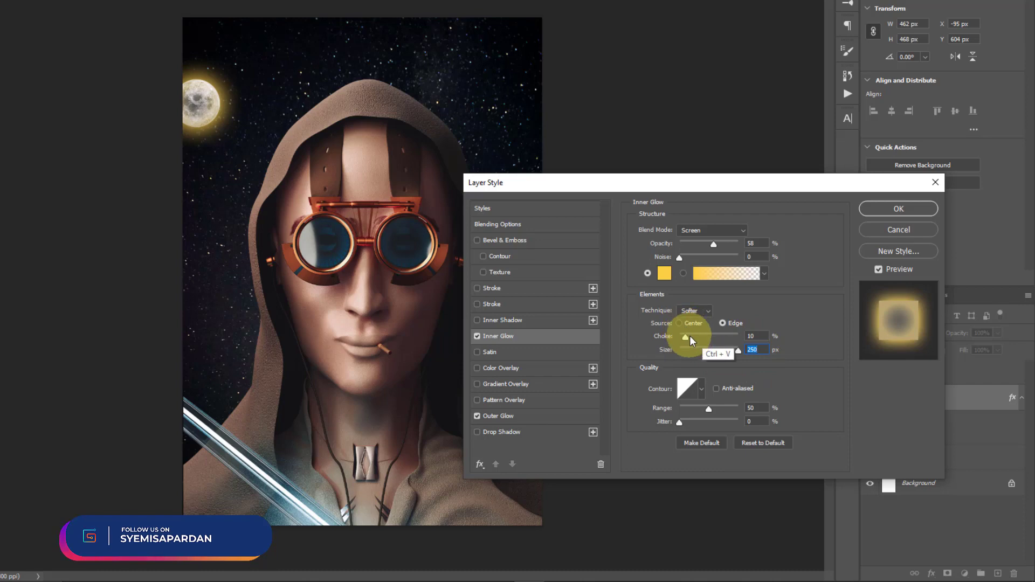
drag(689, 338, 730, 343)
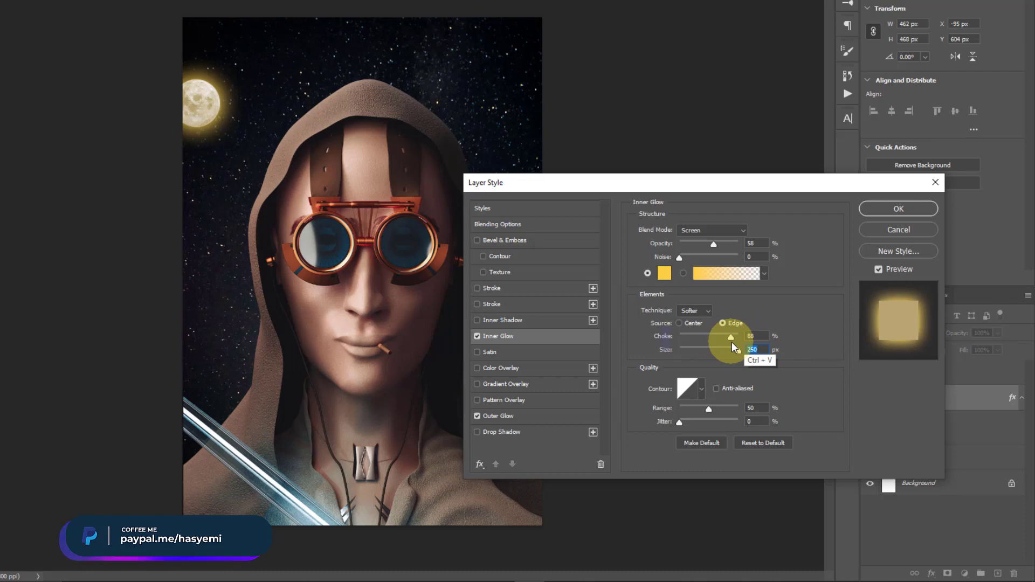
drag(713, 244, 649, 252)
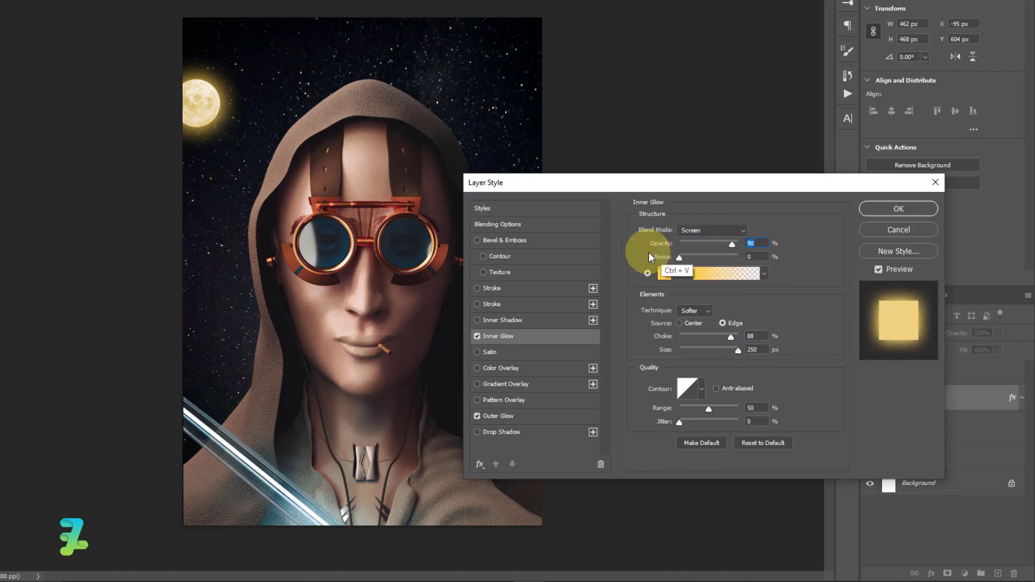
drag(733, 246, 741, 243)
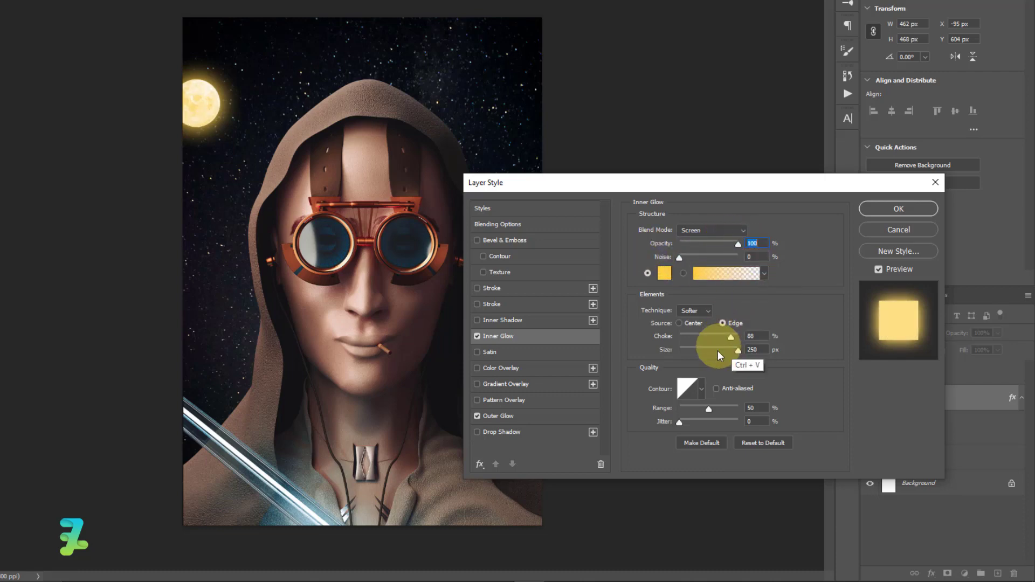
drag(730, 337, 746, 342)
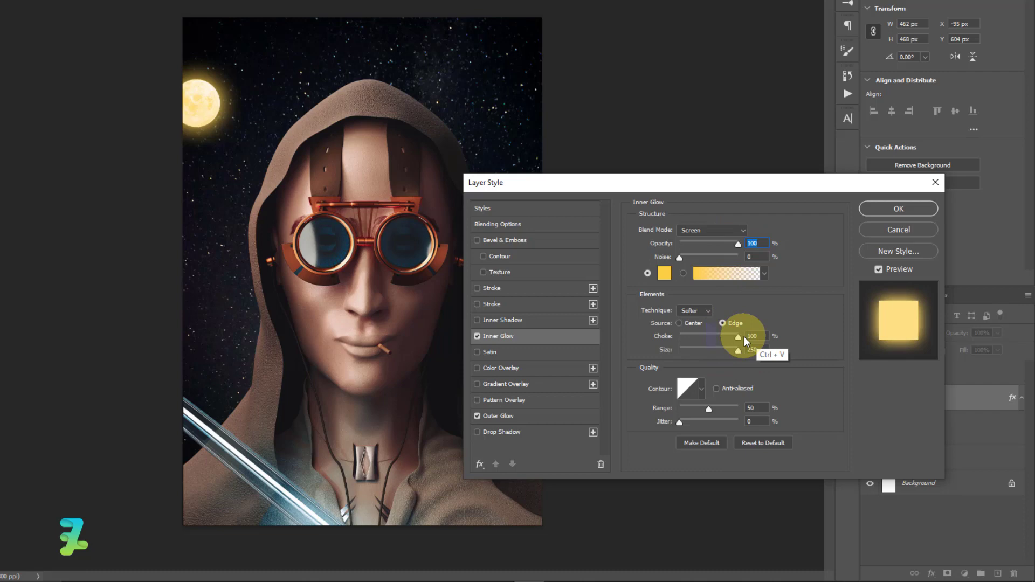
drag(708, 408, 738, 409)
drag(679, 425, 707, 423)
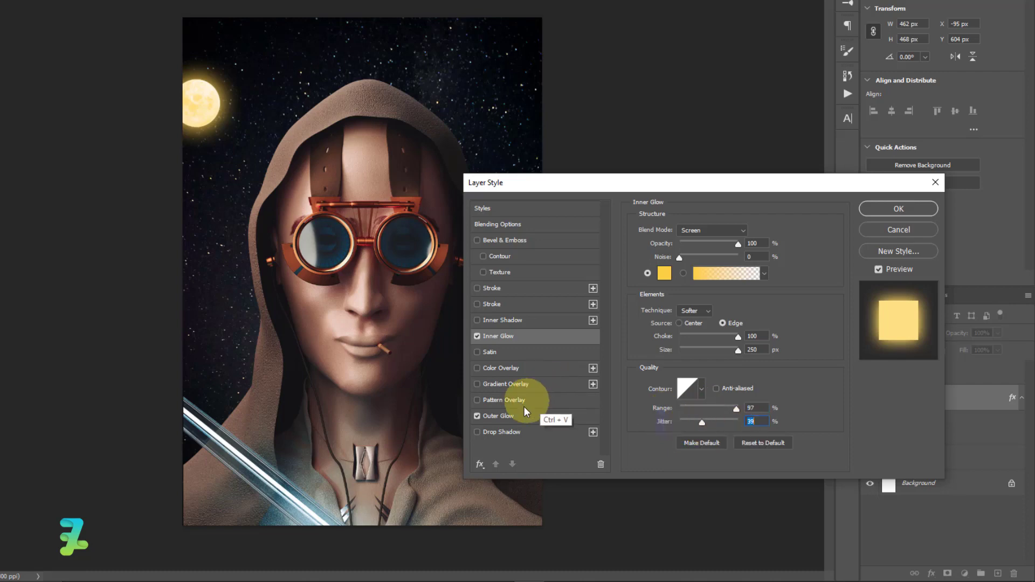
click(512, 416)
mouse_move(678, 326)
mouse_down()
mouse_move(710, 327)
mouse_move(673, 330)
mouse_up()
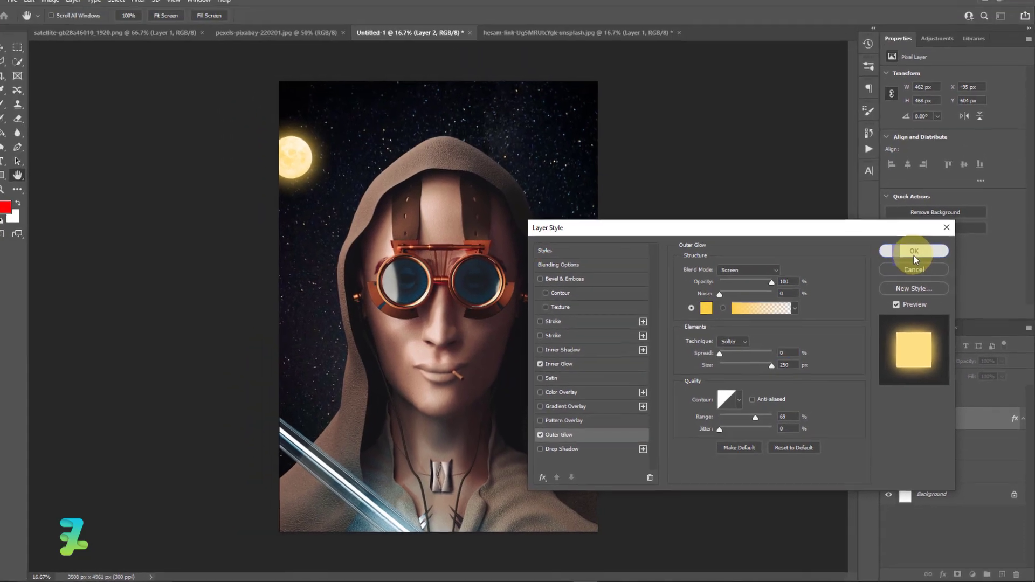
click(887, 210)
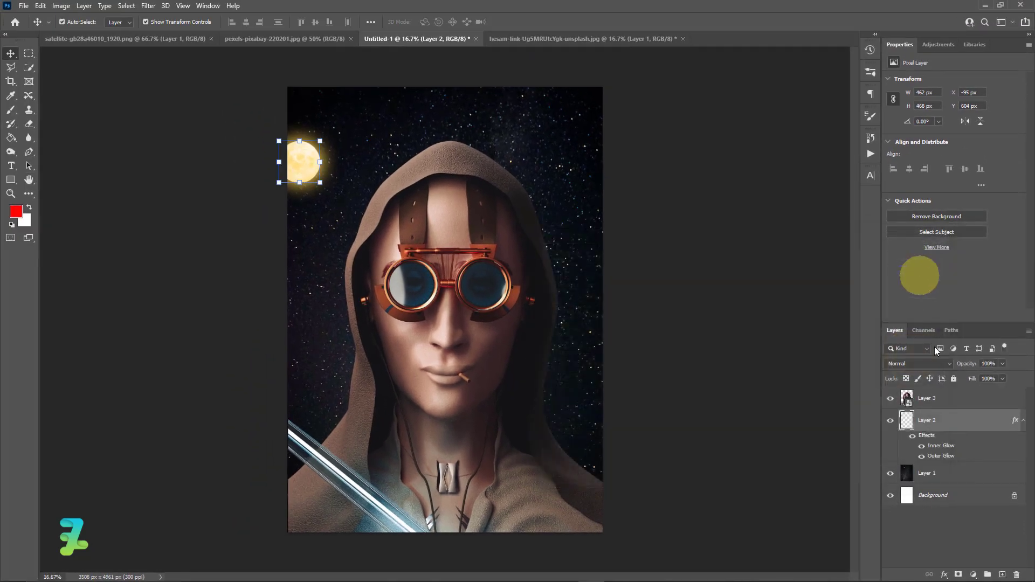
Create a new layer directly beneath the moon layer and set the foreground colour to #ffd041.
click(1002, 574)
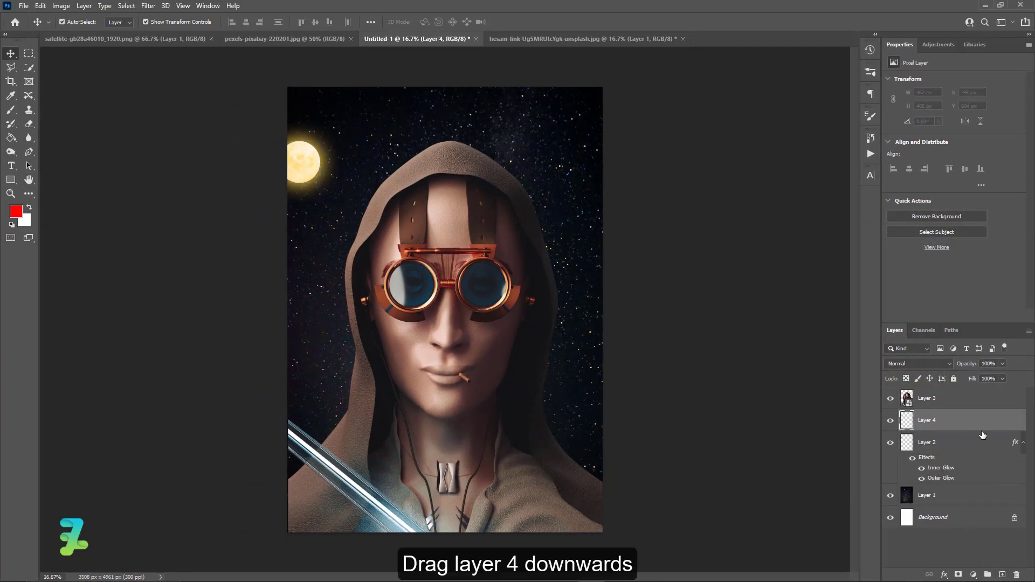
drag(980, 457, 980, 487)
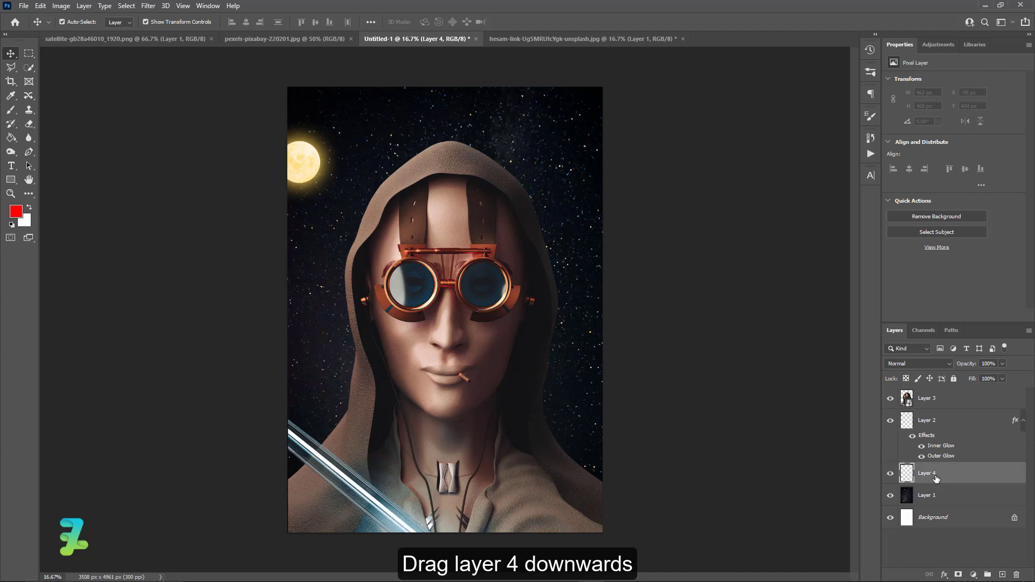
click(17, 213)
key(ctrl+v)
key(ctrl+v)
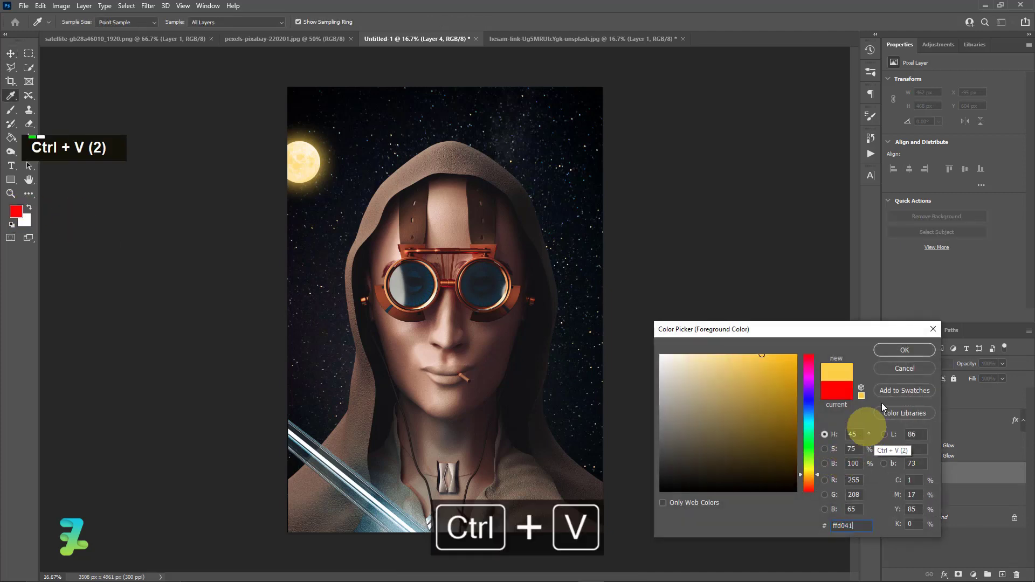
click(892, 352)
Paint a soft yellow halo around the moon on the new layer with a 1700 px brush at 19% opacity.
click(10, 109)
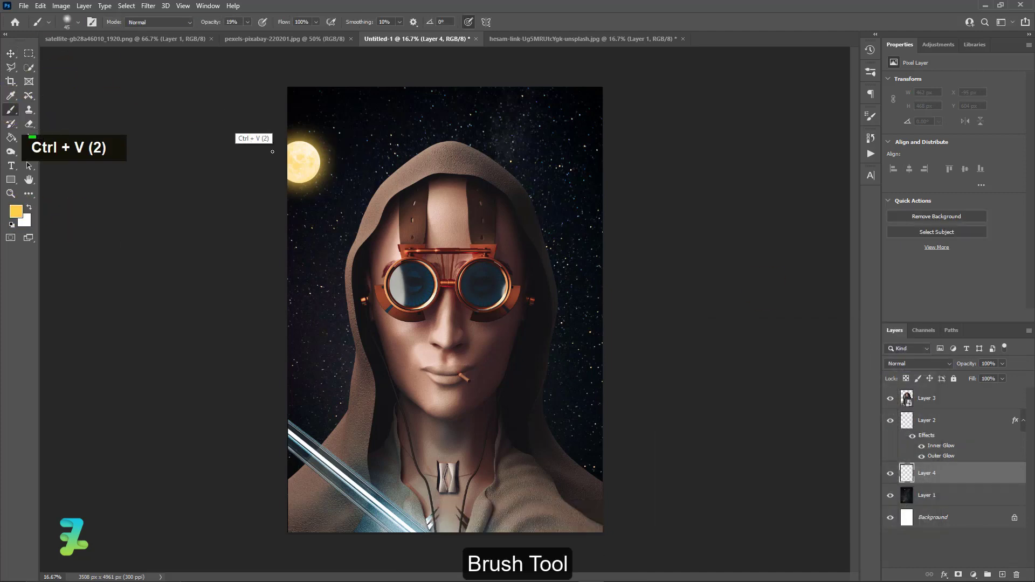
key(bracketright)
key(bracketright)
key(bracketright)
key(bracketright)
key(bracketright)
key(bracketright)
key(bracketright)
key(bracketright)
key(bracketright)
key(bracketright)
key(bracketright)
key(bracketright)
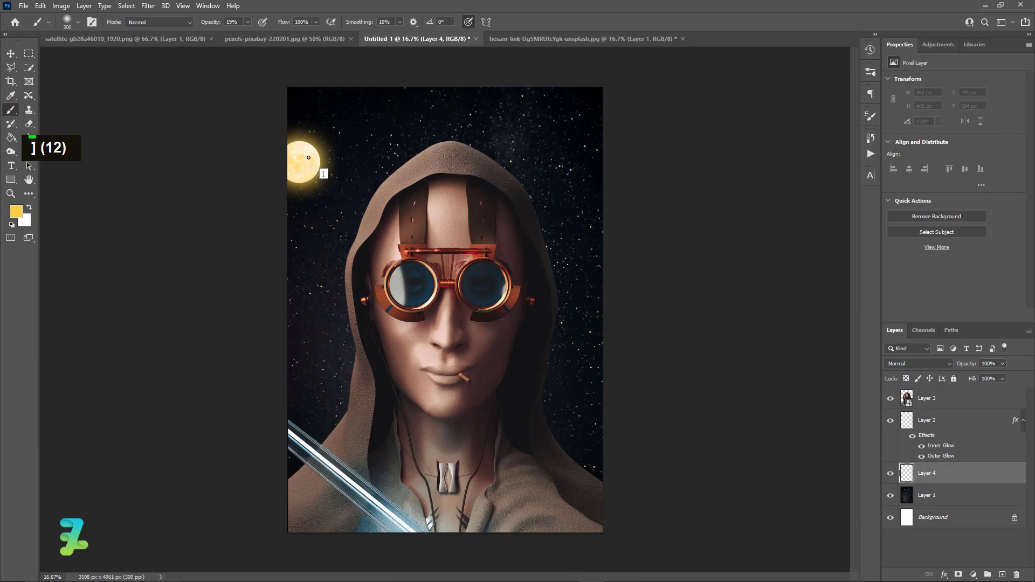
key(bracketright)
key(bracketright)
key(bracketright)
key(bracketright)
key(bracketright)
key(bracketright)
key(bracketright)
key(bracketright)
key(bracketright)
key(bracketright)
key(bracketright)
key(bracketright)
click(298, 162)
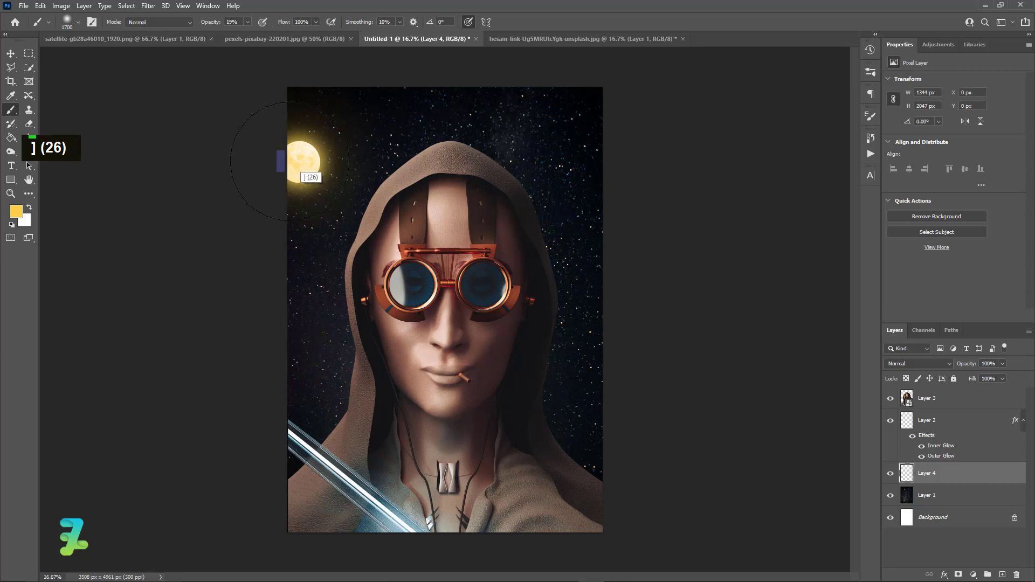
click(291, 161)
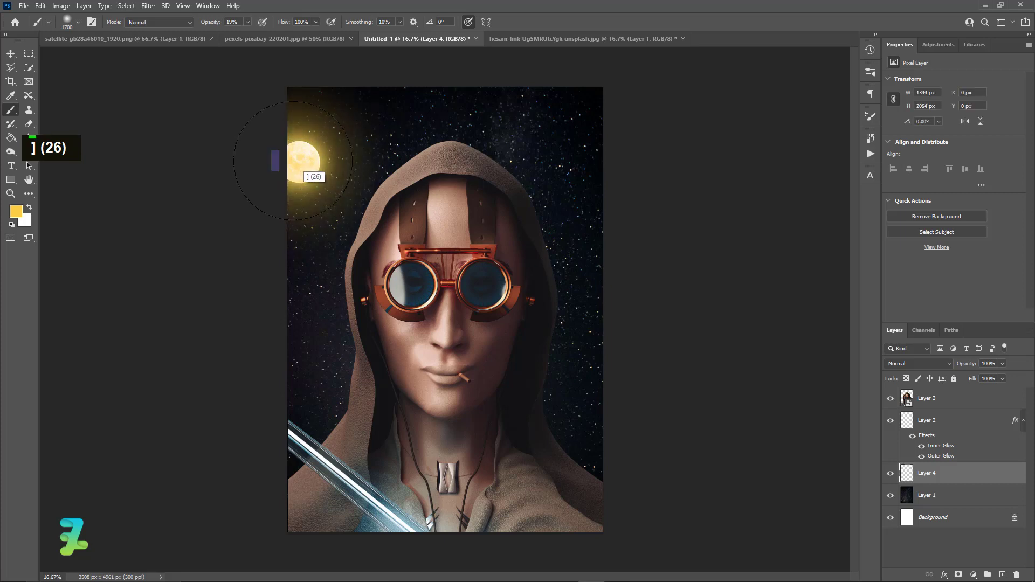
Group the moon layer together with the painted halo layer.
click(16, 67)
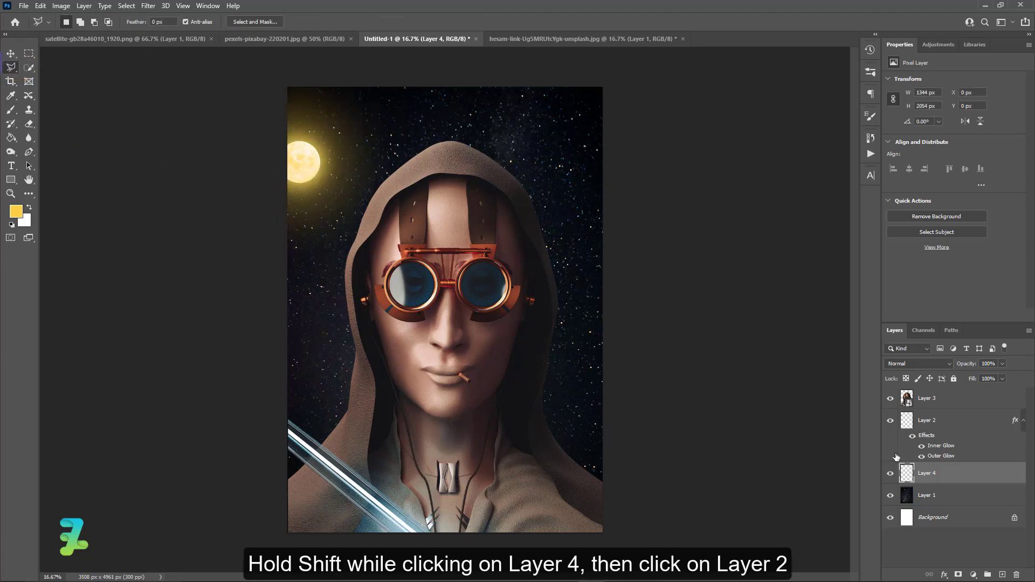
shift+click(935, 426)
key(ctrl+g)
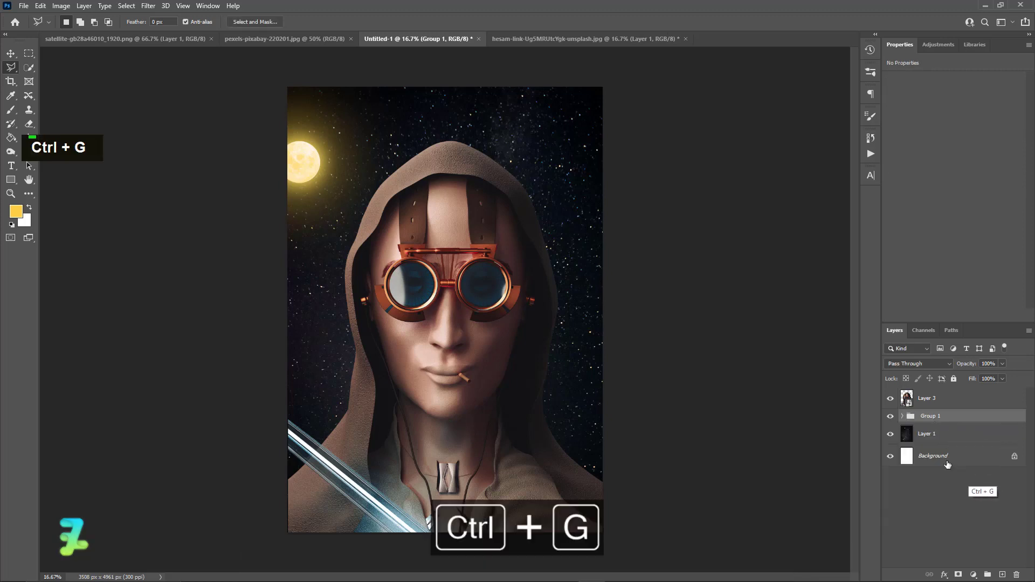
Add a Hue/Saturation adjustment clipped to the moon group, with hue -7 and saturation -21.
click(973, 574)
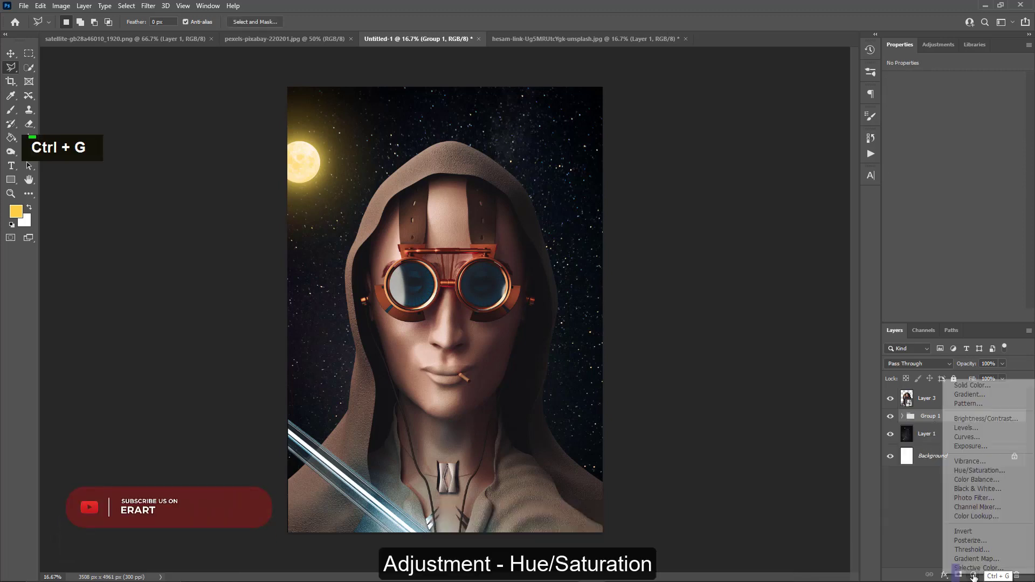
click(979, 470)
click(953, 315)
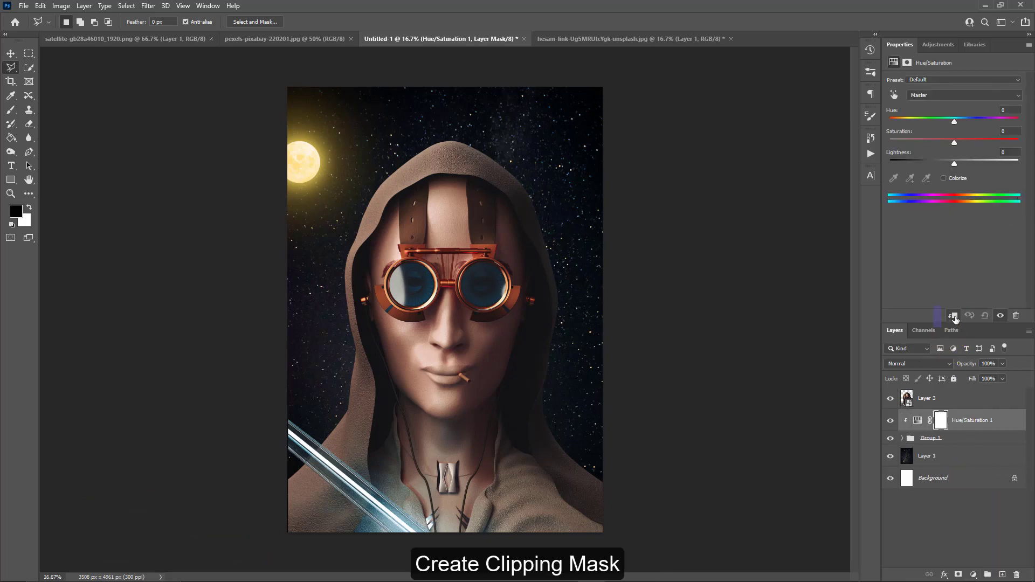
drag(954, 121, 945, 152)
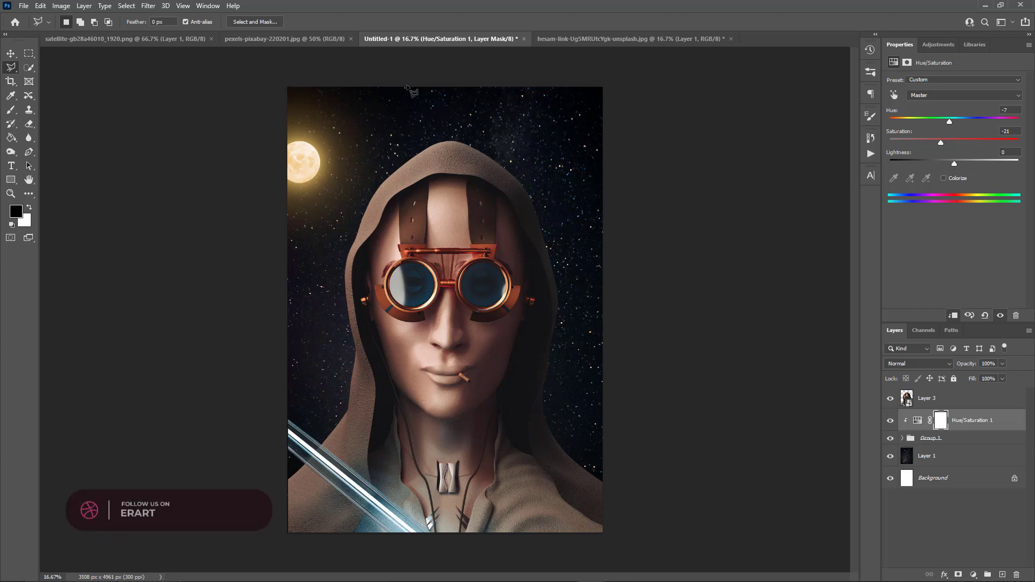
Copy the Earth photo from pexels-pixabay-220201.jpg into Untitled-1 behind the hooded figure, and close the source image.
click(238, 40)
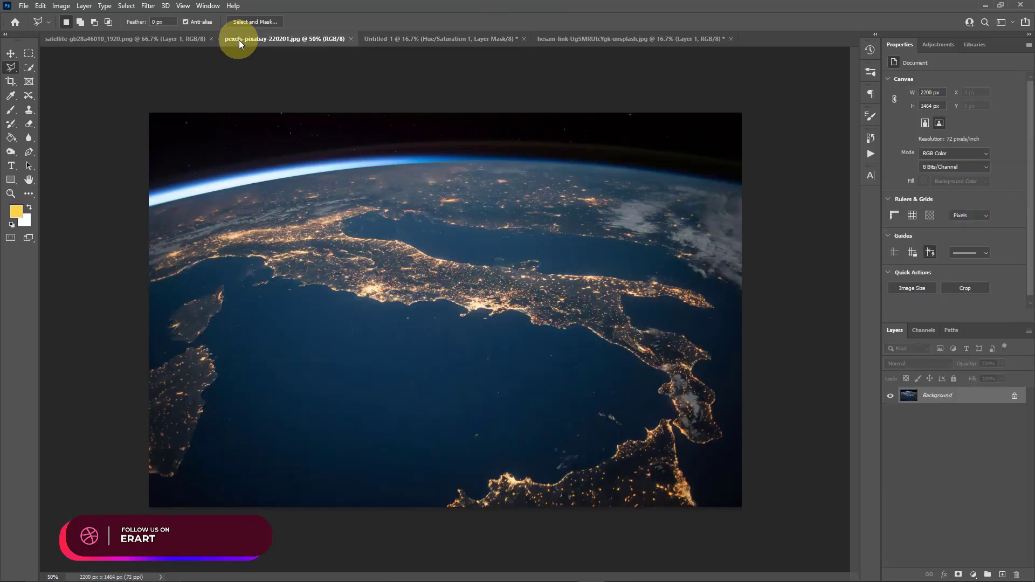
right_click(239, 40)
click(278, 94)
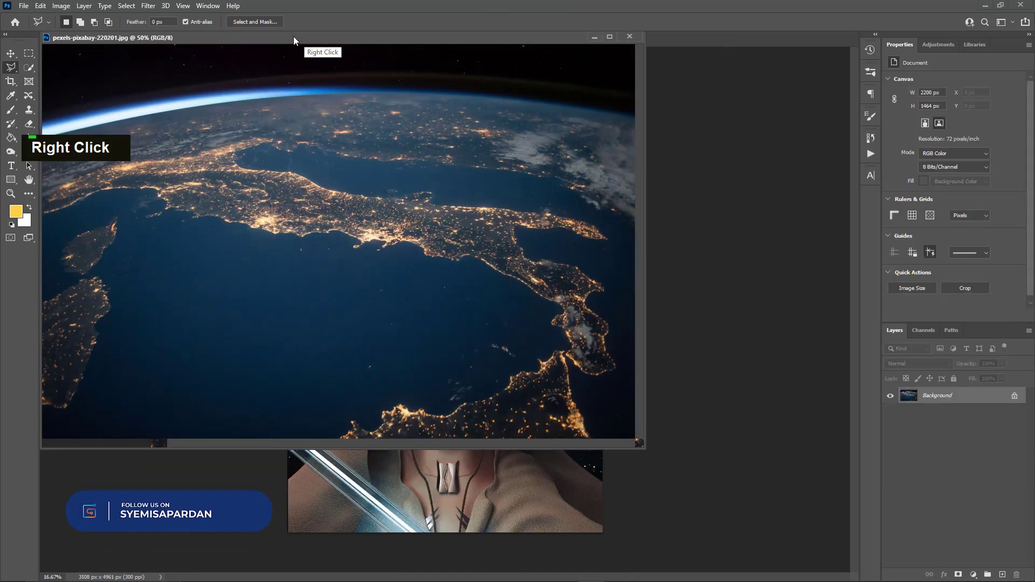
drag(293, 39, 337, 293)
click(11, 53)
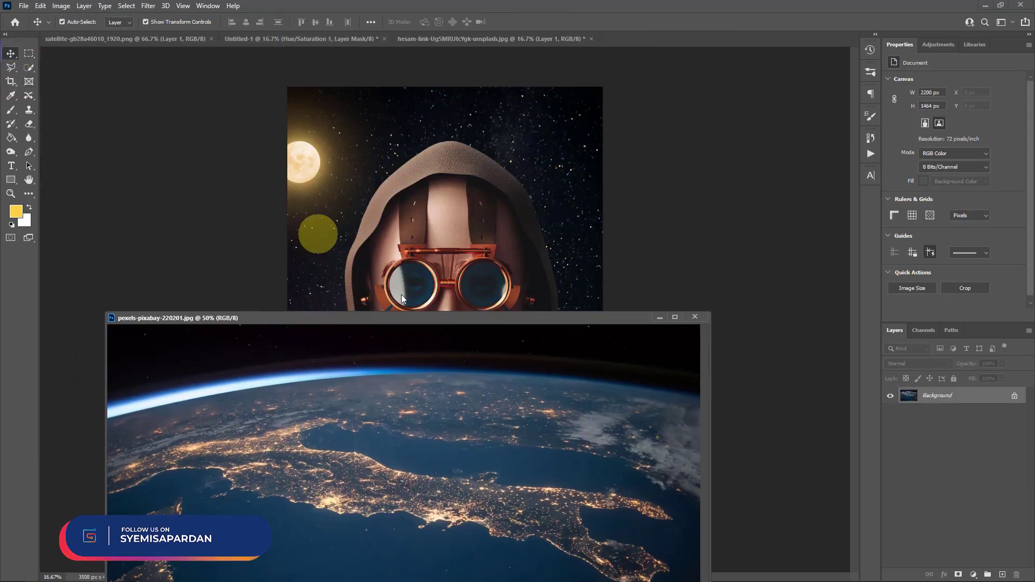
drag(504, 493, 544, 226)
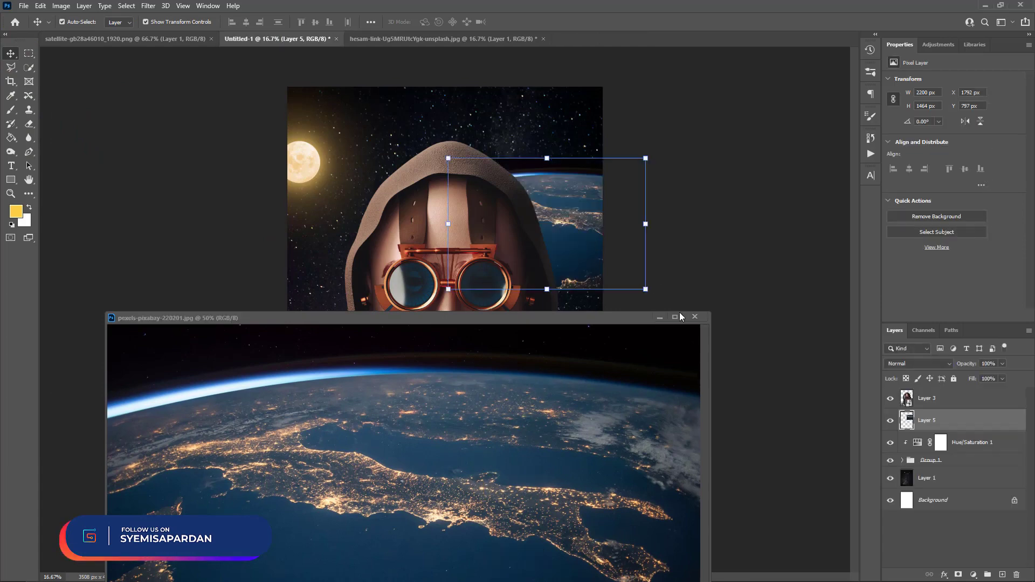
click(694, 317)
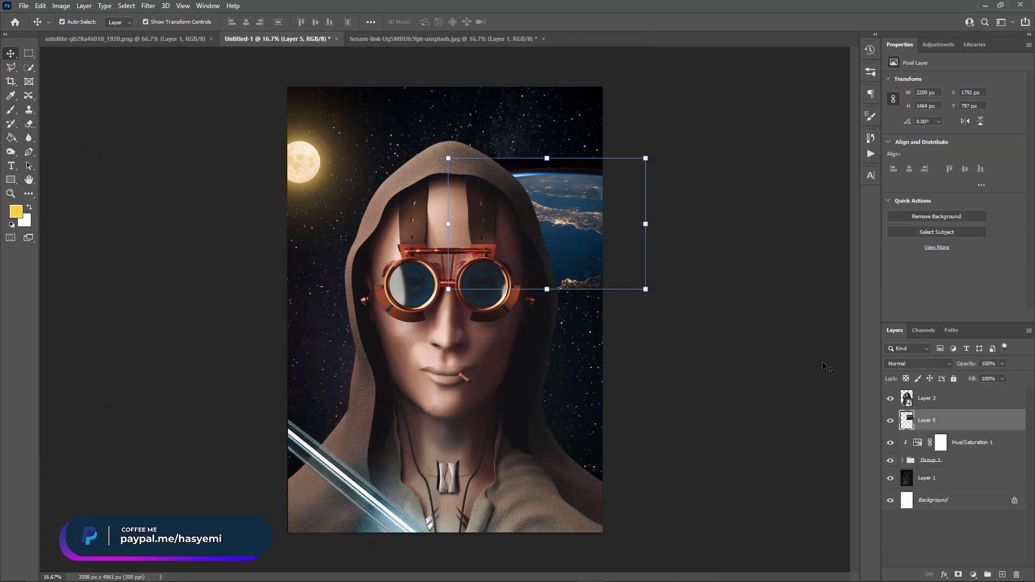
Scale the Earth layer to 169.25%, rotate it to -121.72°, and place it in the canvas's upper-right corner behind the hood.
drag(587, 257, 596, 460)
drag(665, 500, 825, 326)
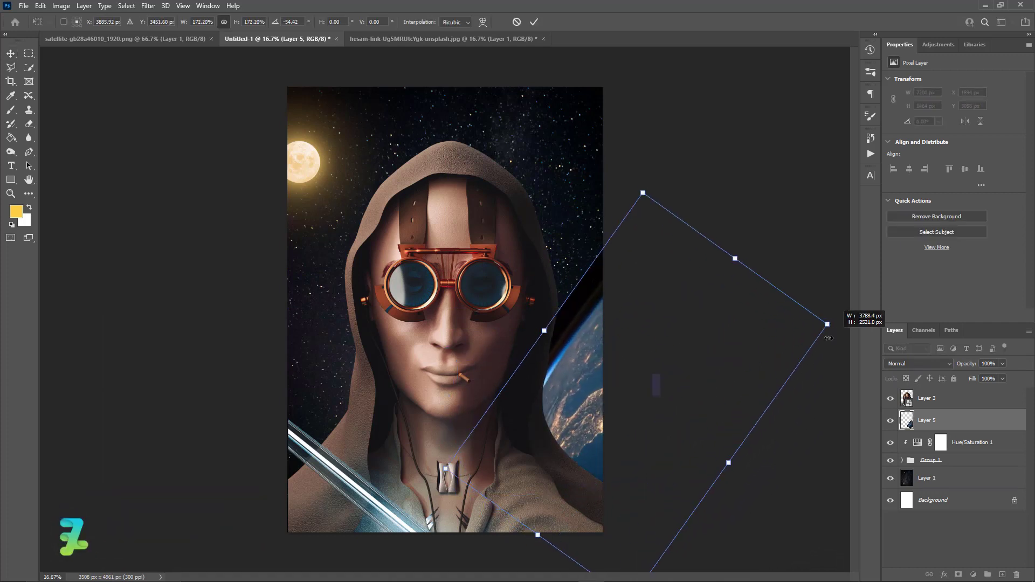
drag(694, 405, 649, 320)
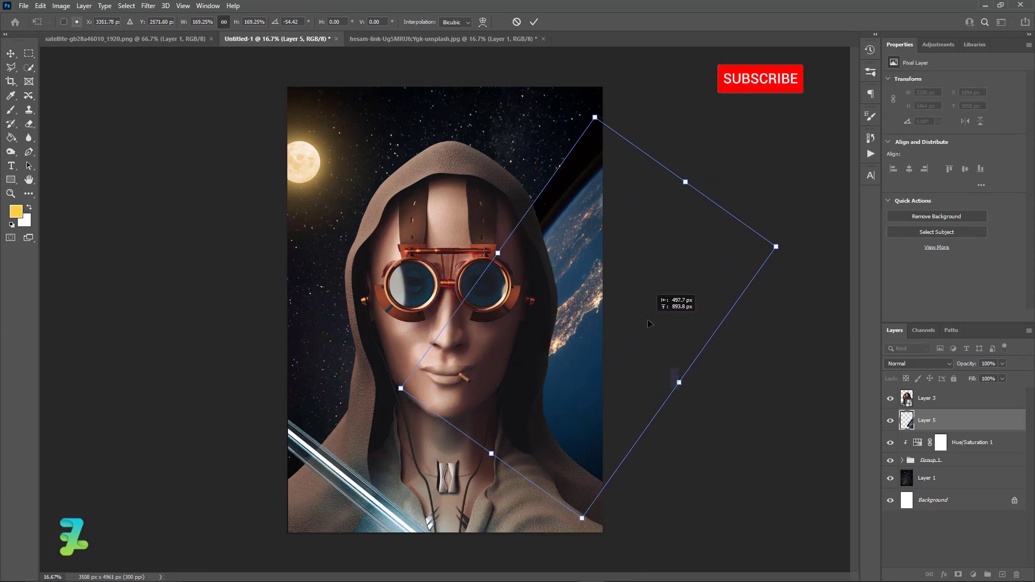
drag(789, 255, 665, 135)
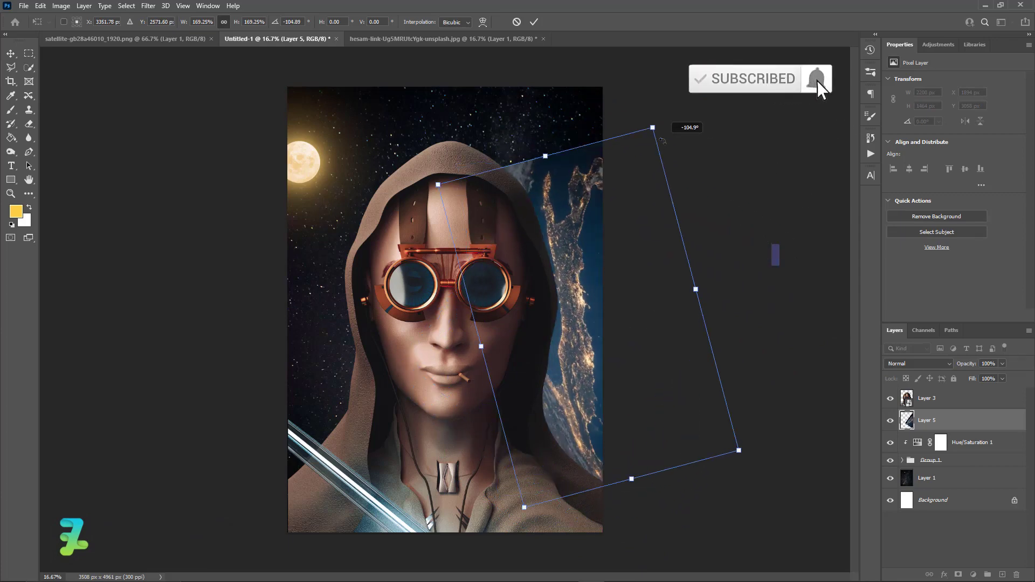
drag(674, 310, 676, 209)
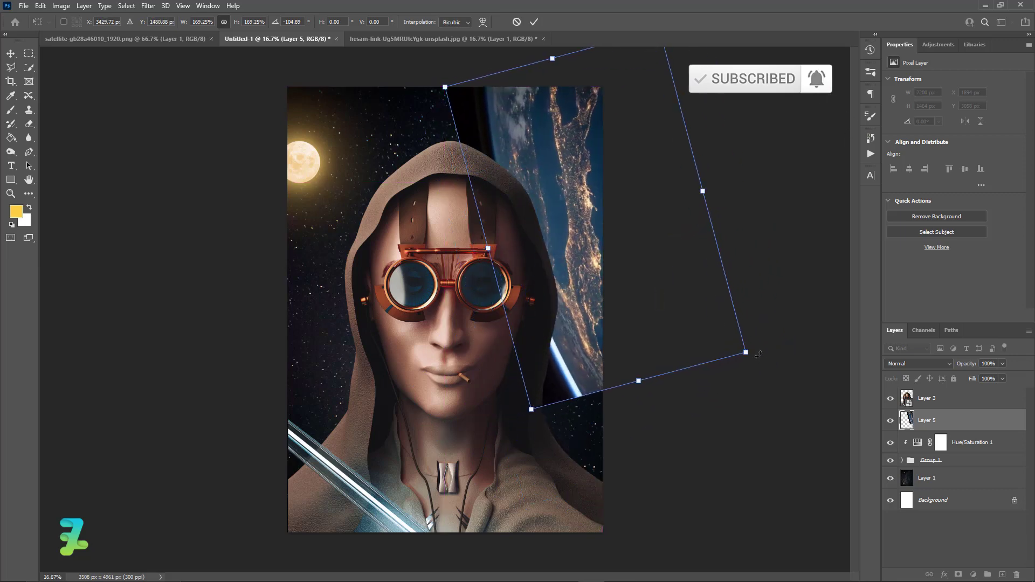
drag(765, 358, 779, 295)
drag(686, 322, 665, 282)
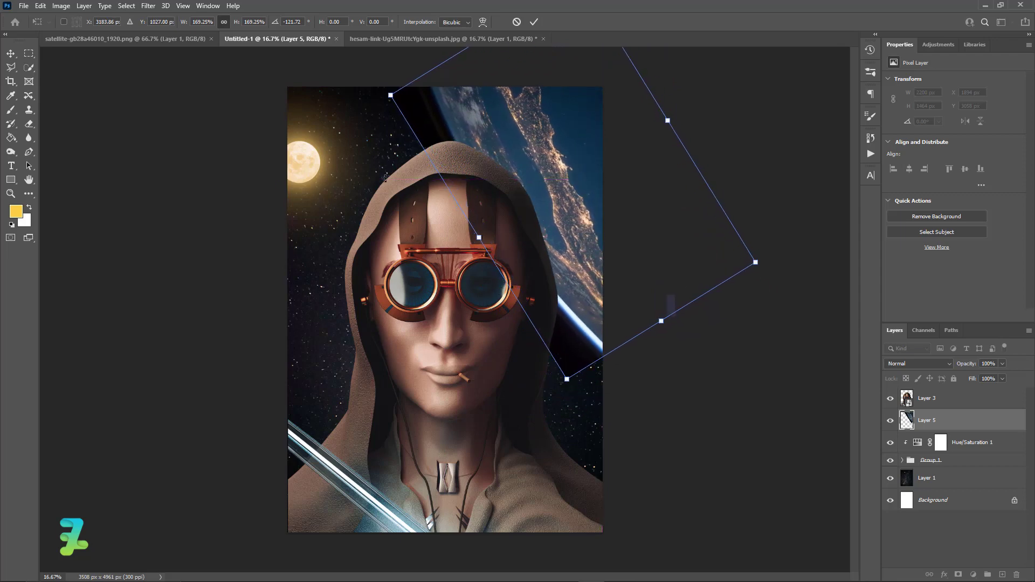
click(10, 53)
click(104, 213)
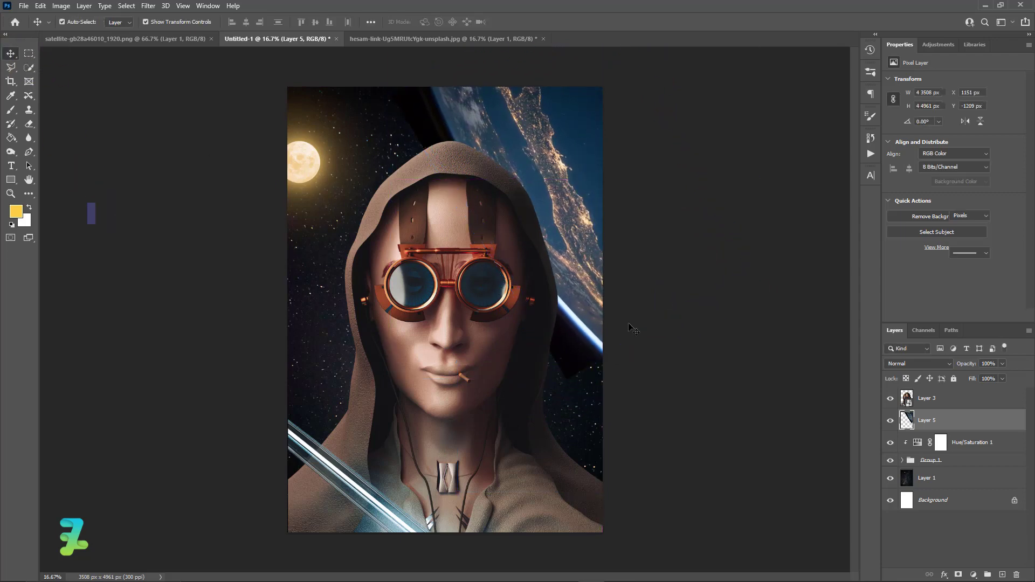
Set the Earth layer's blend mode to Screen.
click(904, 429)
click(916, 363)
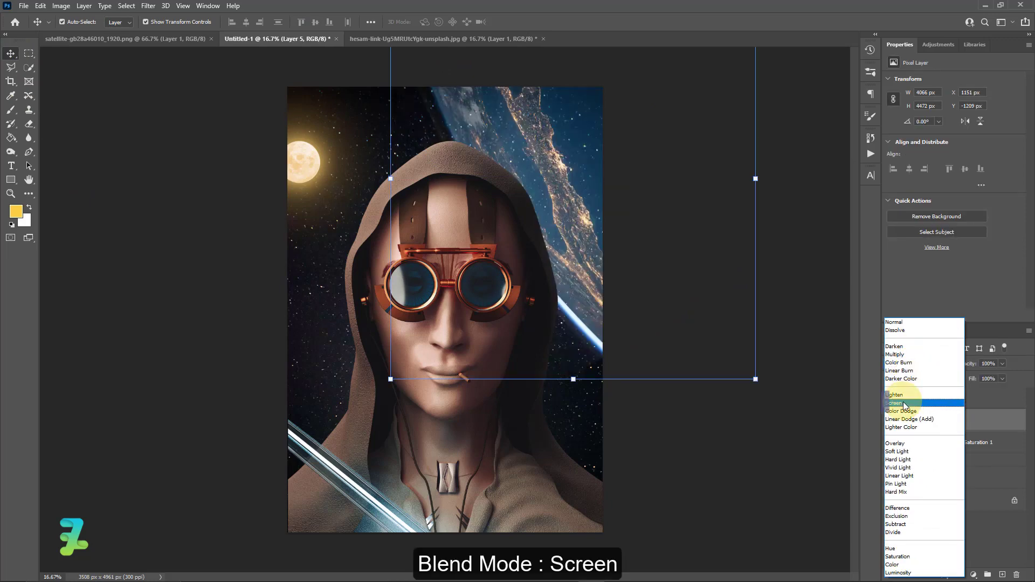
click(903, 405)
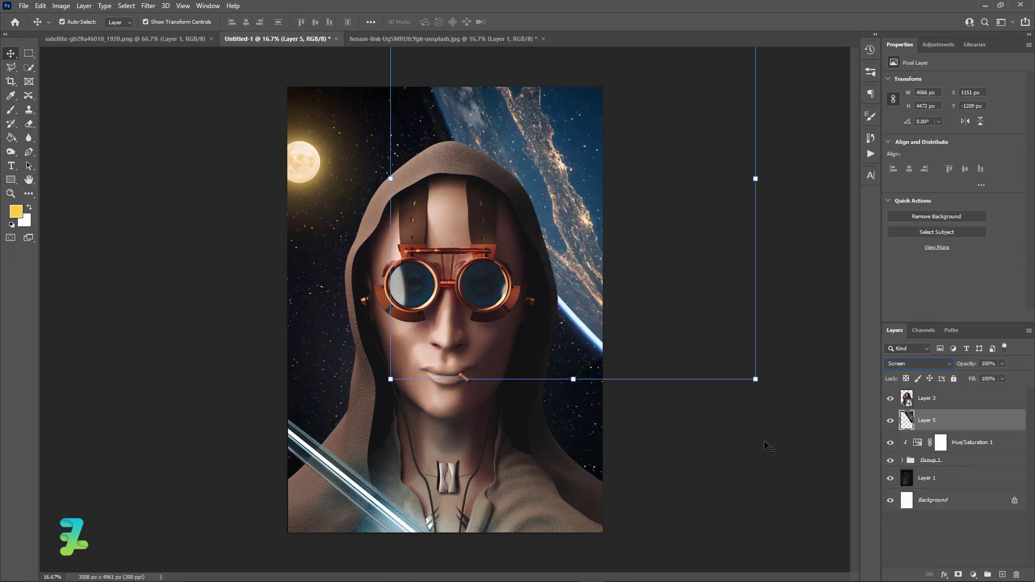
Duplicate the Earth layer and set the copy's blend mode to Normal.
key(ctrl+j)
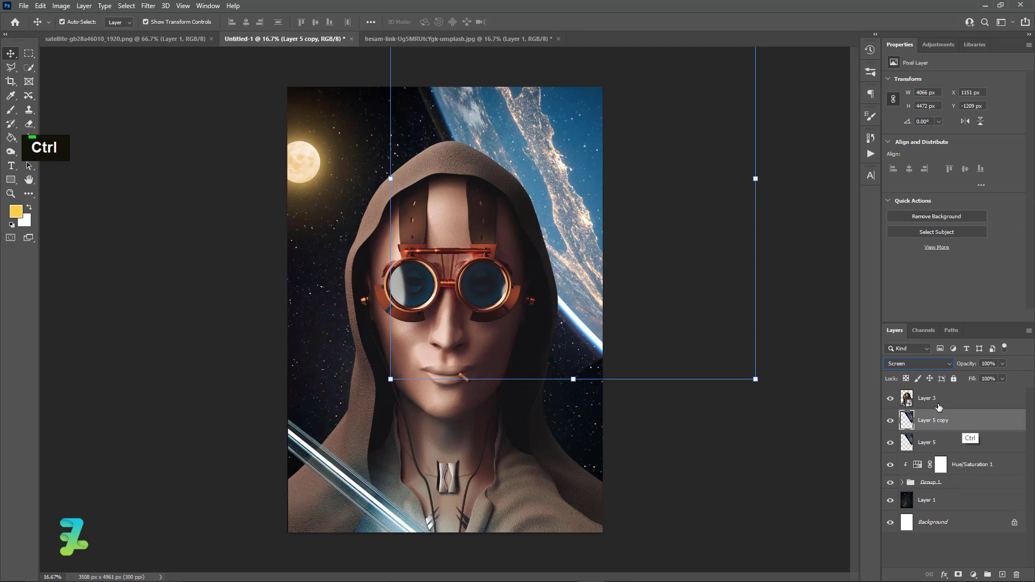
click(949, 367)
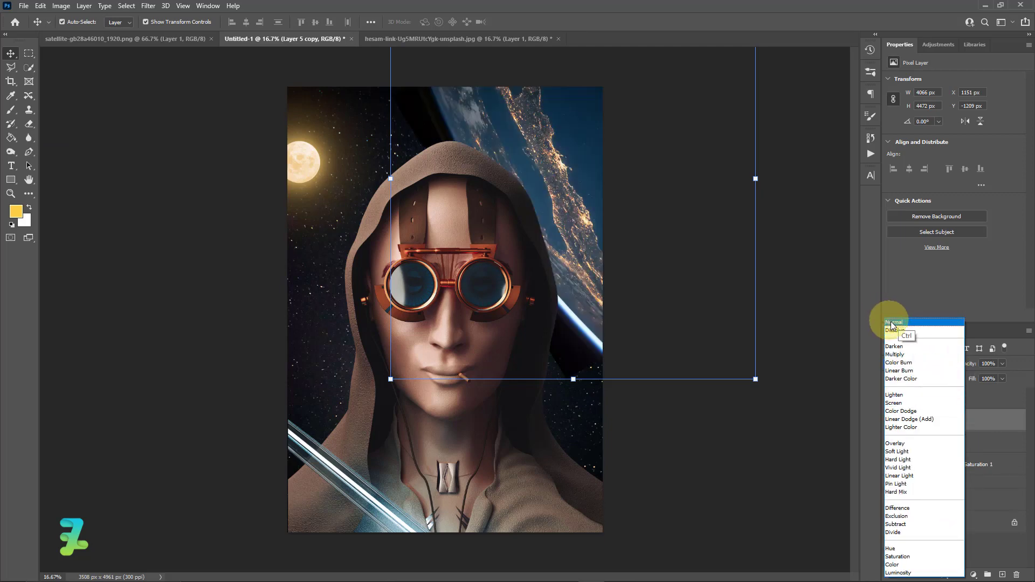
click(892, 324)
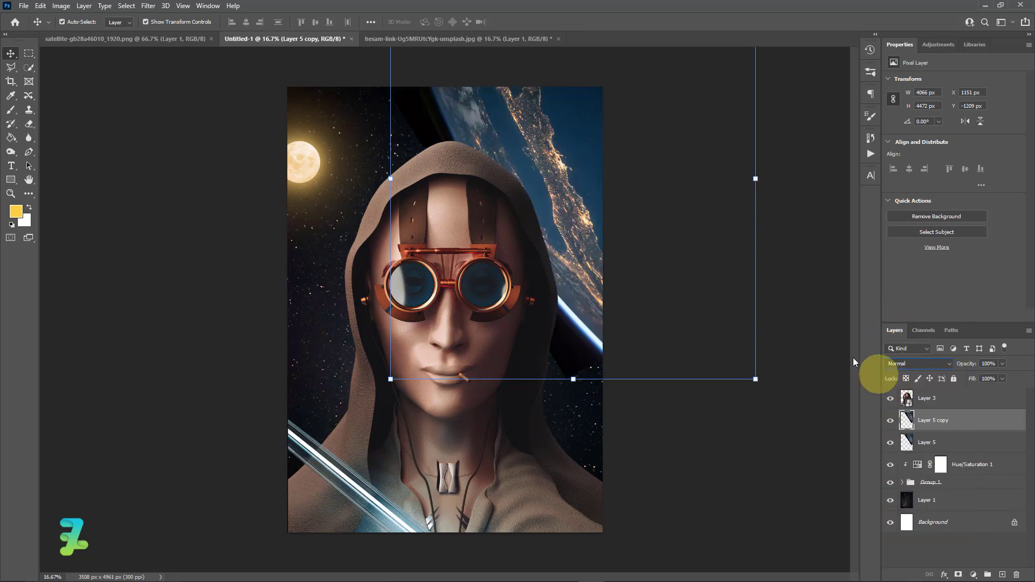
Draw a closed Pen path along the Earth's curved edge and around the dark area beside it, and convert it to a selection.
click(29, 152)
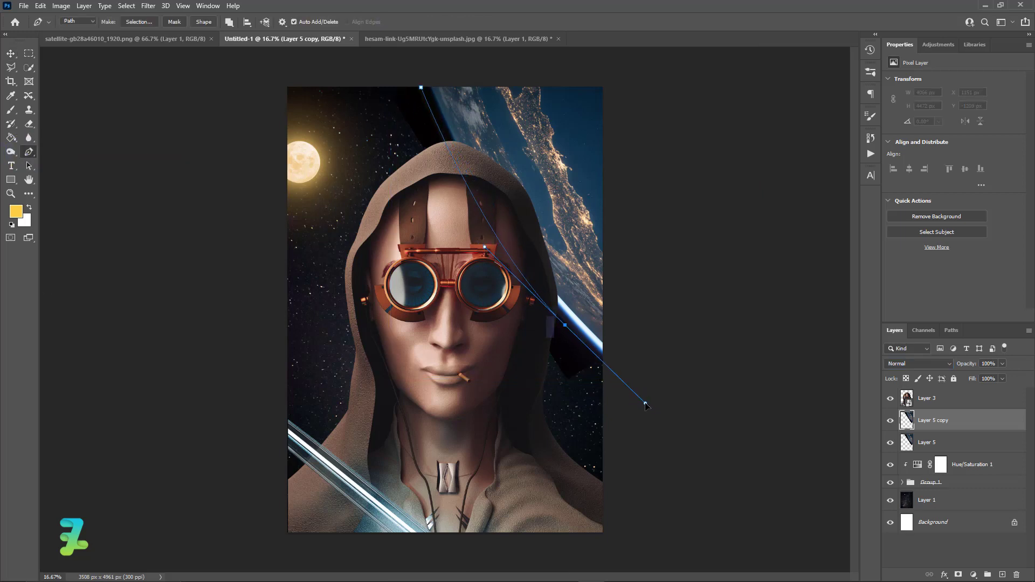
click(534, 422)
click(403, 348)
click(366, 250)
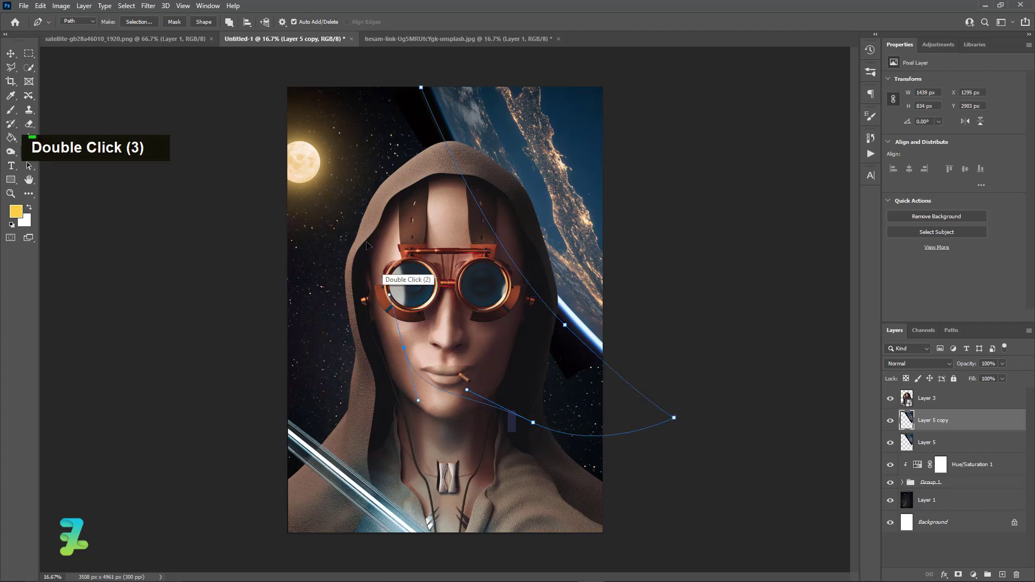
click(375, 143)
click(376, 101)
click(389, 76)
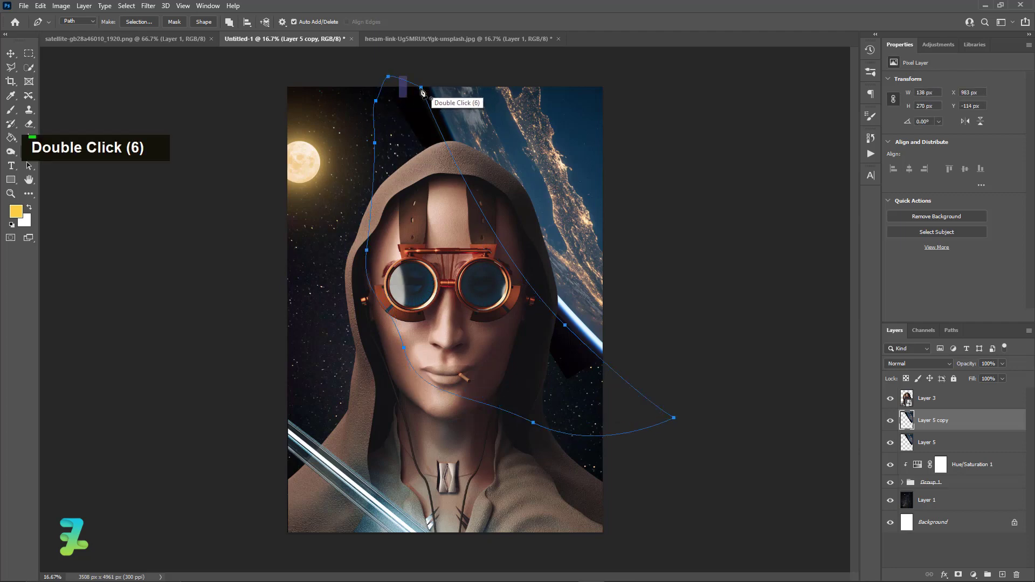
right_click(483, 172)
click(510, 228)
key(Return)
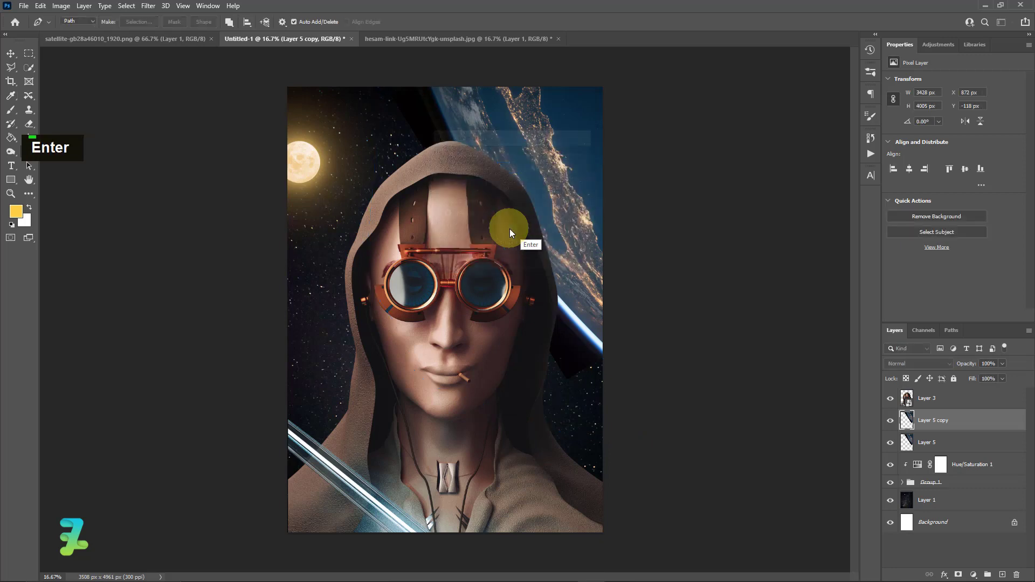
Add a layer mask to the Earth copy from the selection and invert it to hide the dark area outside the planet.
click(959, 575)
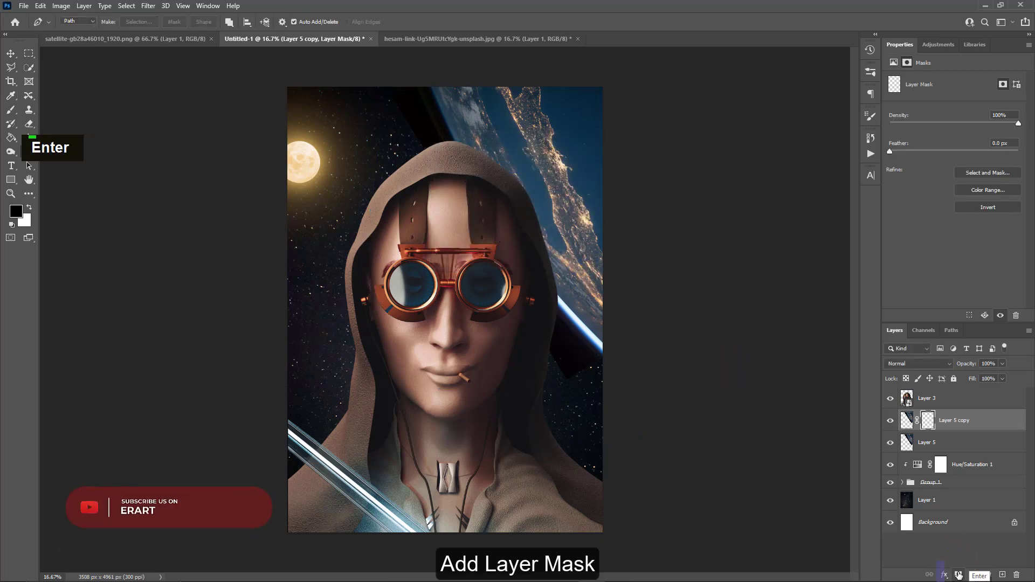
key(ctrl+i)
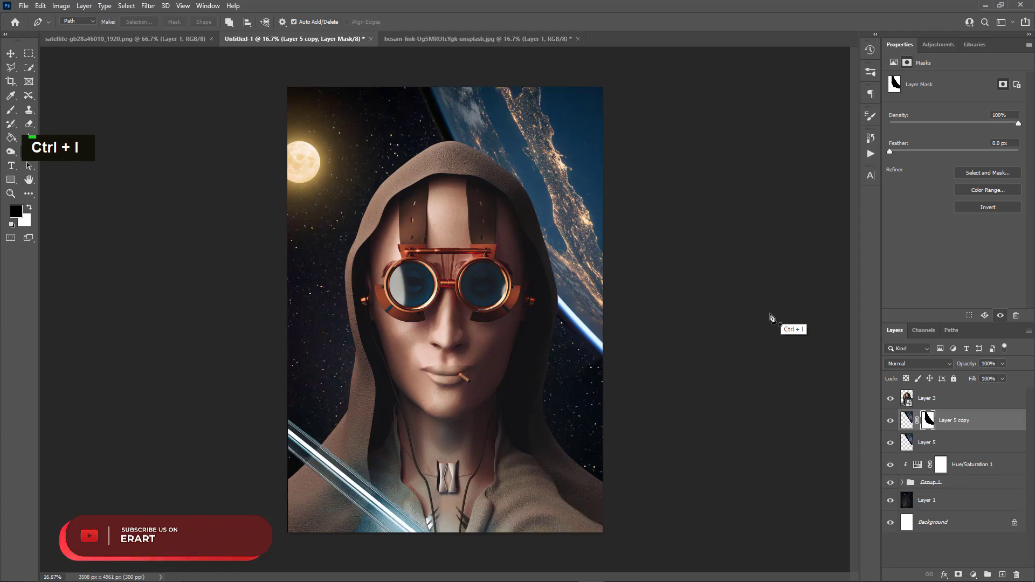
click(11, 53)
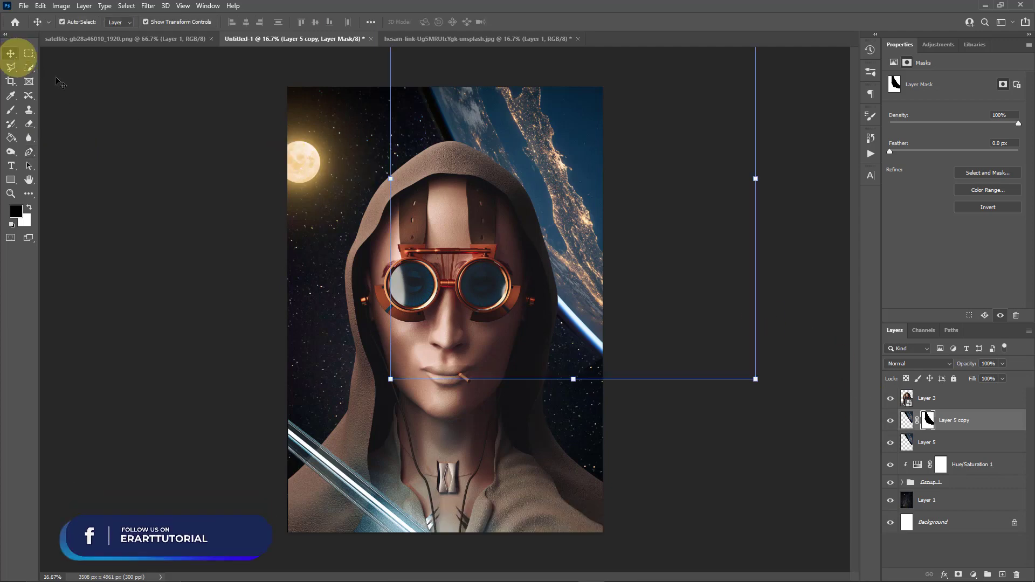
click(776, 455)
Add an Outer Glow to the Earth copy with colour #ffffff and 36% opacity.
double_click(1003, 425)
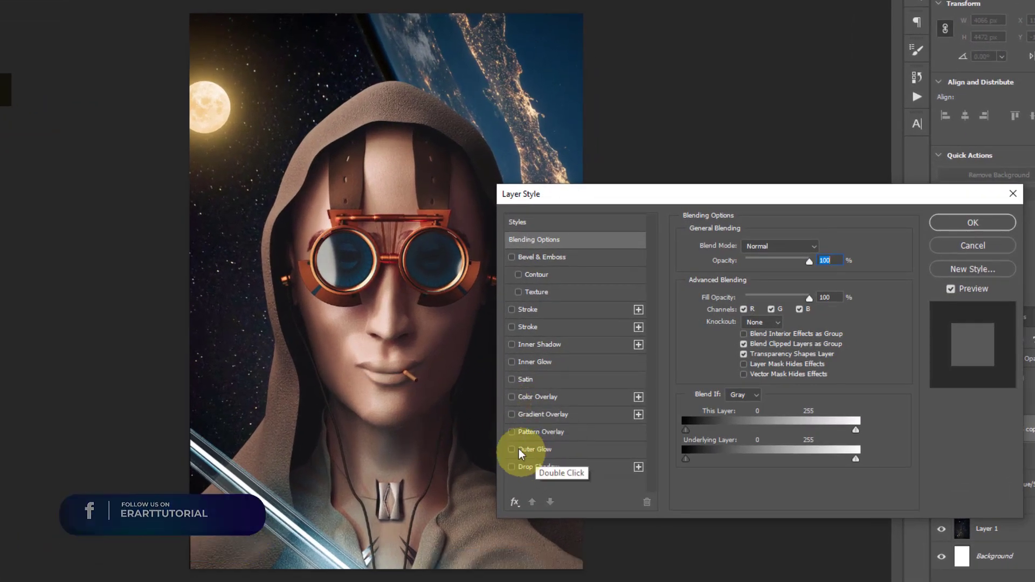
double_click(518, 448)
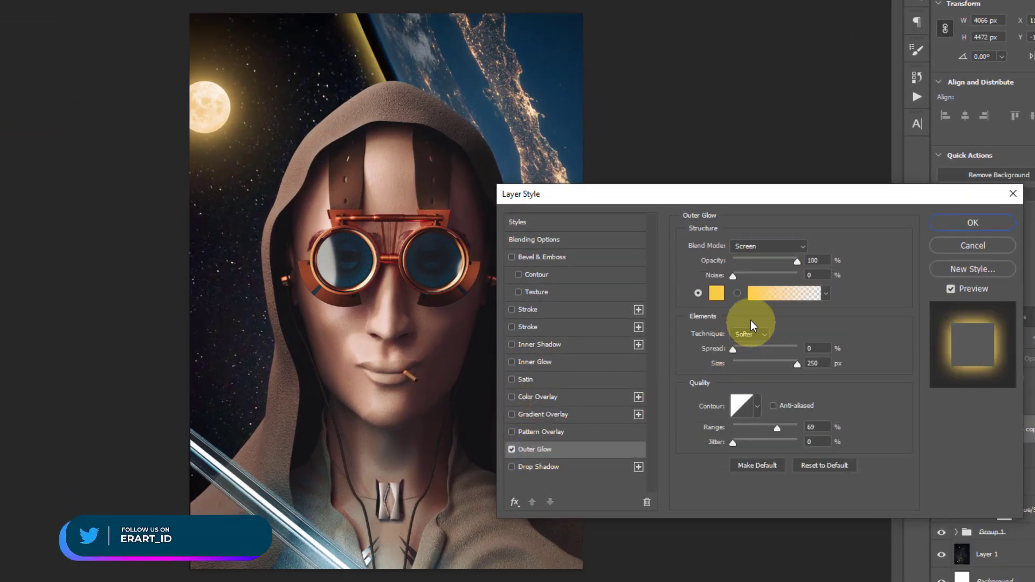
click(717, 293)
click(655, 348)
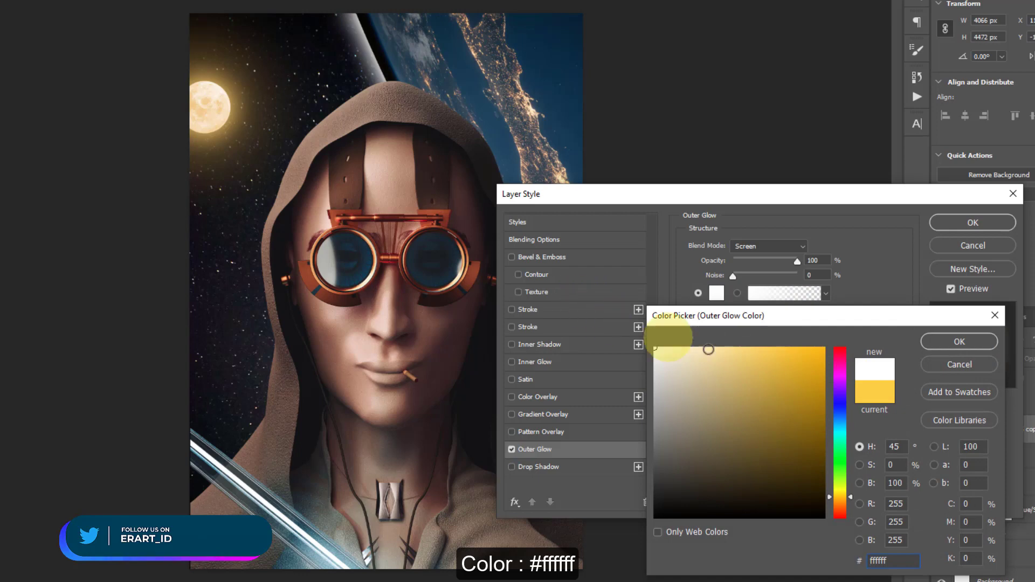
click(961, 342)
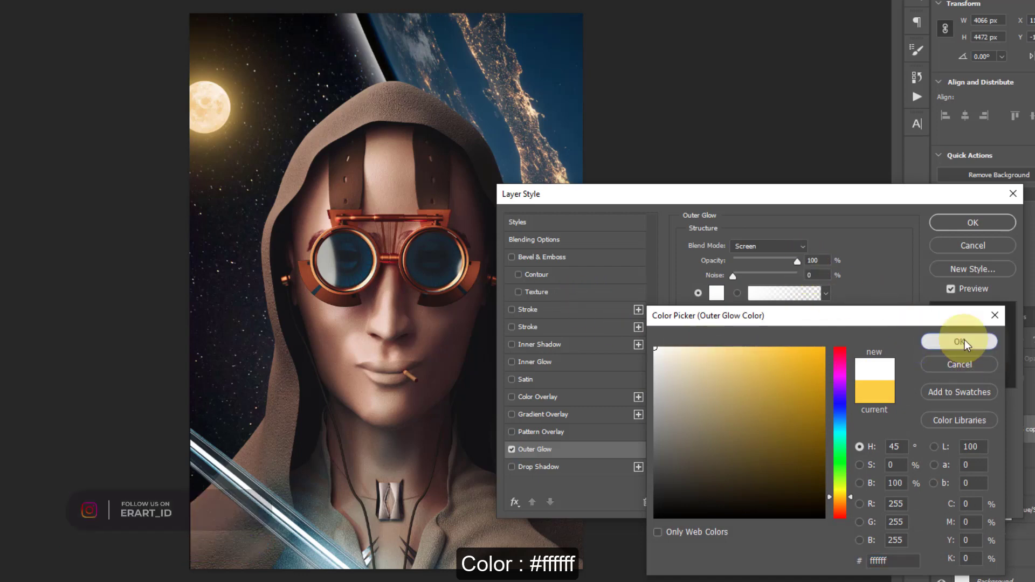
drag(788, 267, 753, 260)
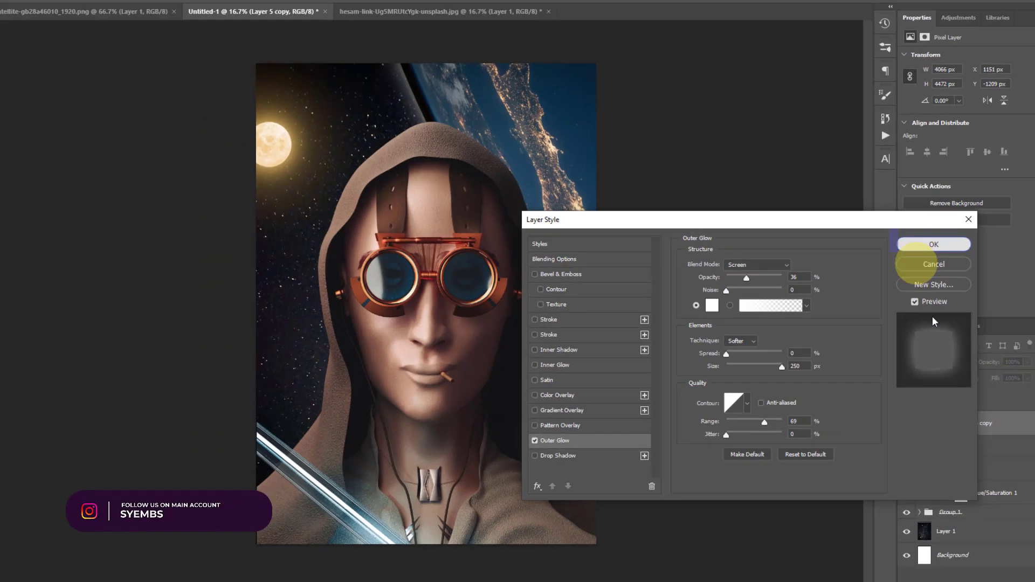
click(972, 222)
Target the Earth copy's layer mask with the Brush tool and reduce the brush size to 600 px.
click(927, 421)
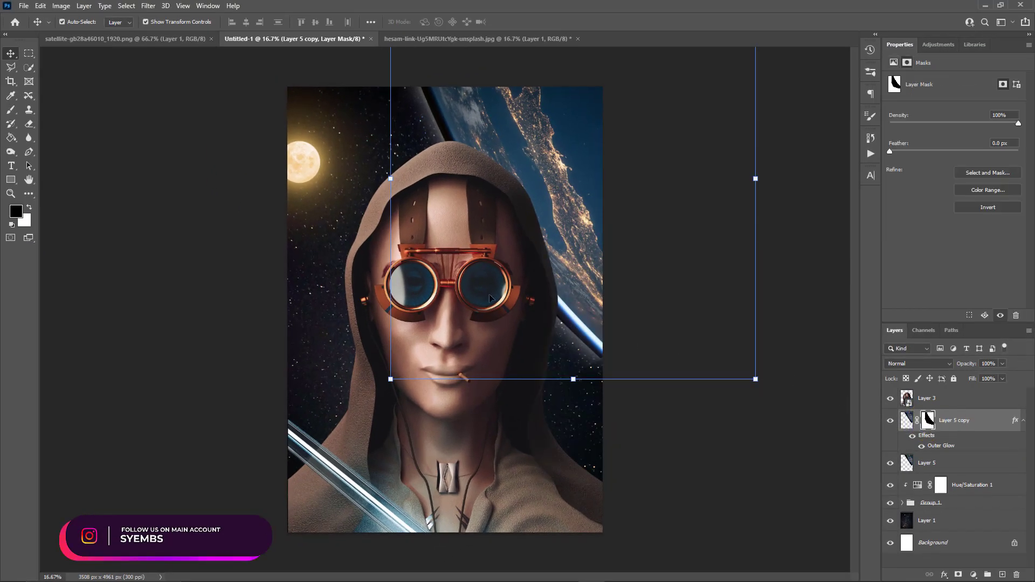
click(11, 109)
key(bracketleft)
key(bracketleft)
key(bracketleft)
key(bracketleft)
key(bracketleft)
key(bracketleft)
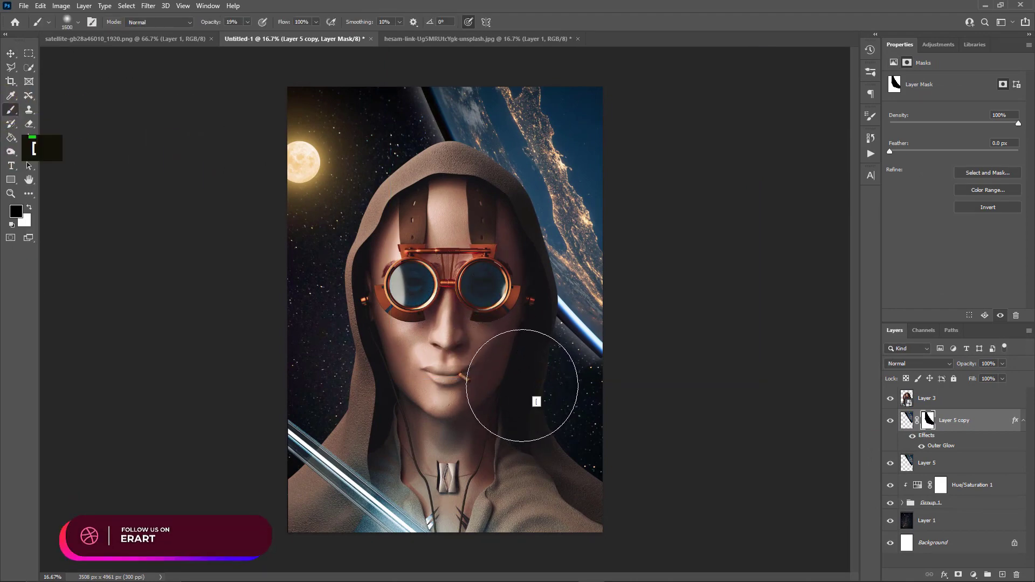
key(bracketleft)
key(bracketleft)
key(bracketleft)
key(bracketleft)
key(bracketleft)
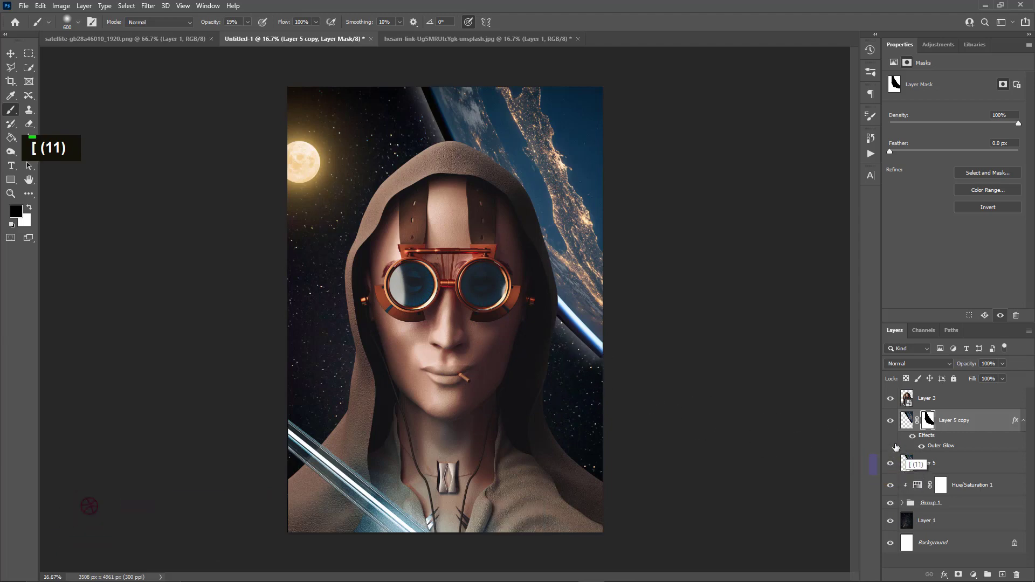
Try to paint black on the Earth copy's mask along the planet's edge at 19% brush opacity.
drag(563, 361, 582, 373)
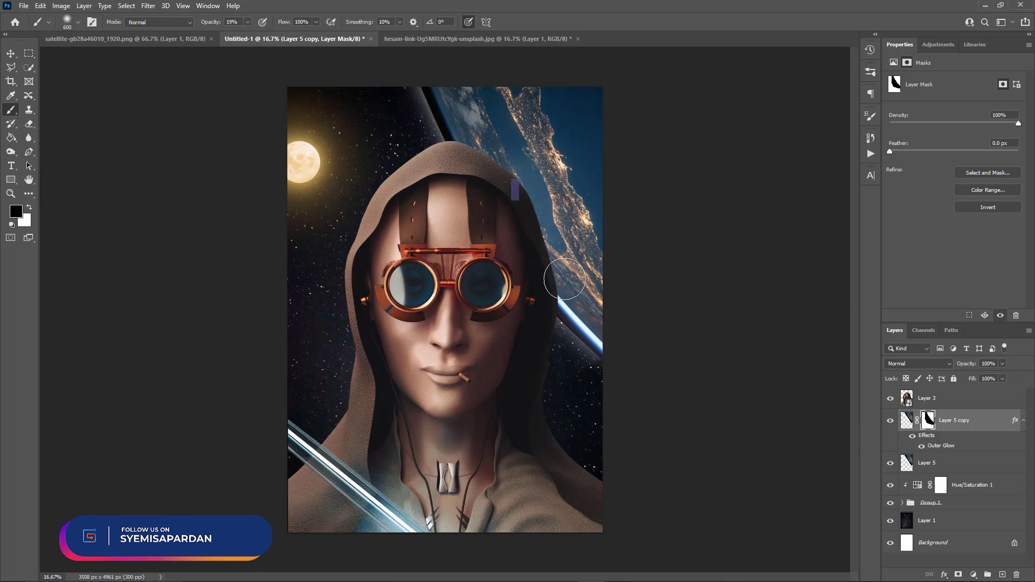
click(570, 284)
key(ctrl+z)
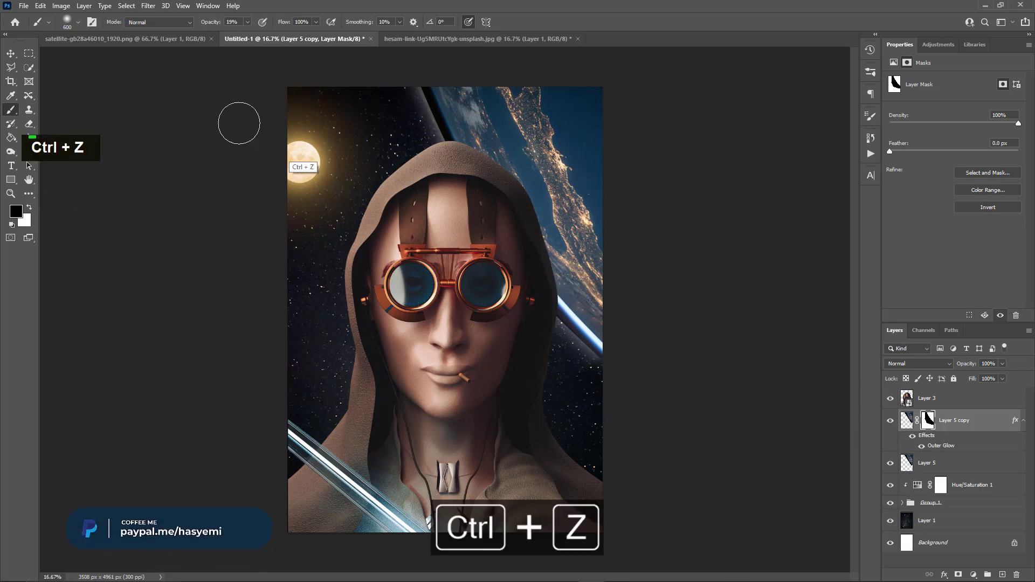
Paint out the dark band beside the Earth's edge on the copy's mask at 100% brush opacity, reducing the brush to 250 px.
click(247, 22)
drag(262, 46, 291, 33)
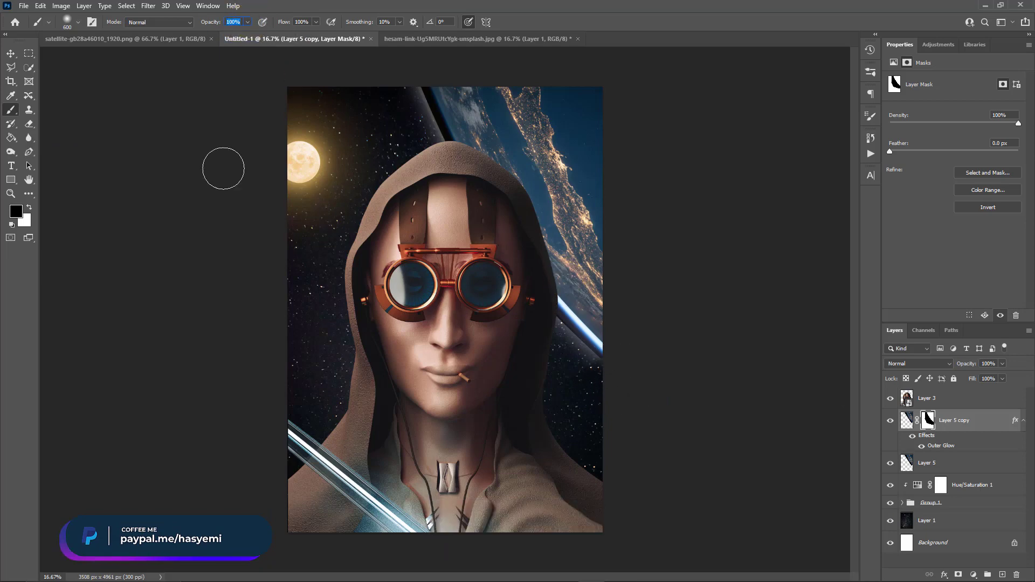
click(78, 22)
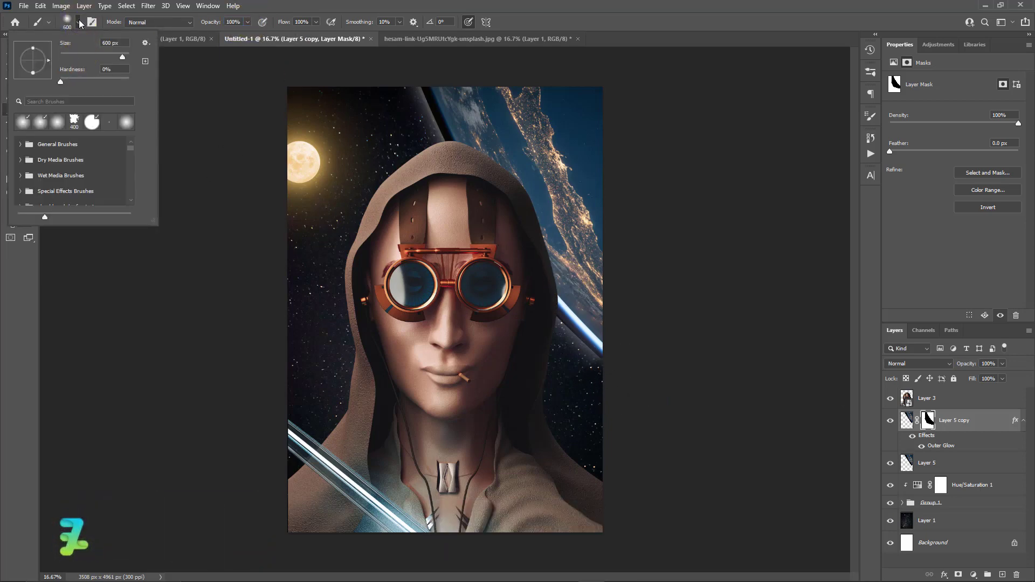
click(574, 360)
key(bracketleft)
key(bracketleft)
key(bracketleft)
key(bracketleft)
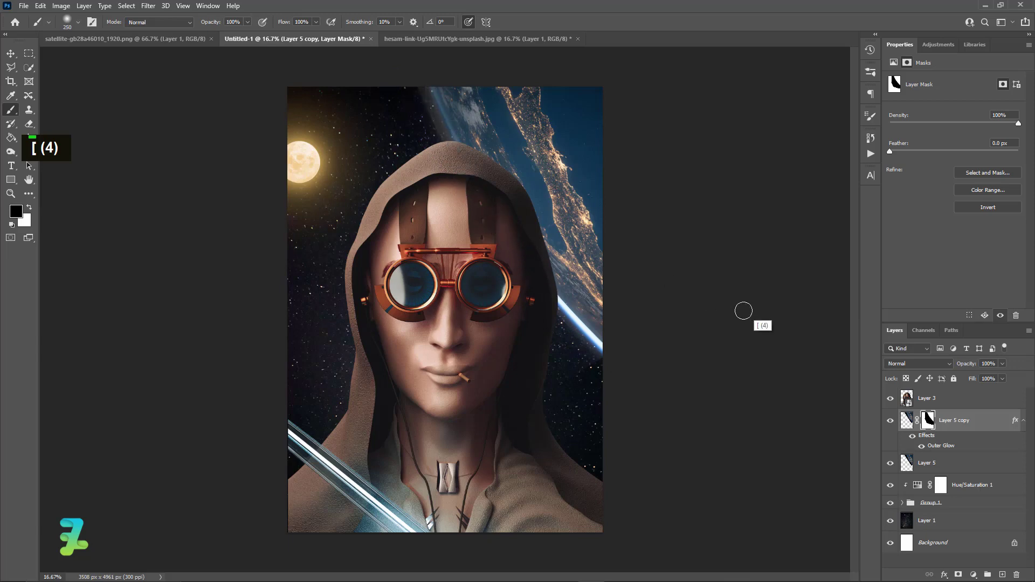
double_click(594, 370)
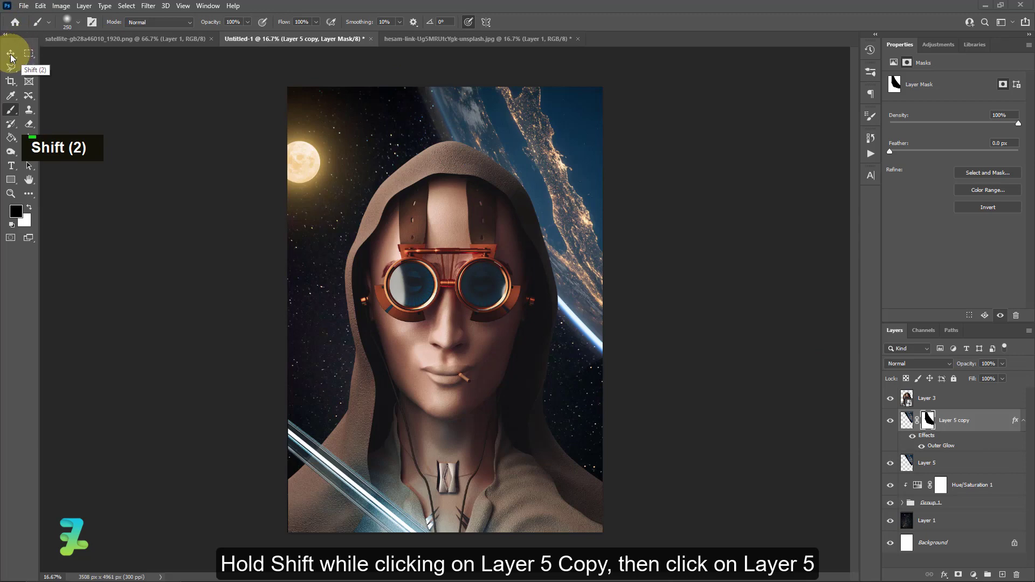
Select both Earth layers and shift them together slightly further toward the canvas's right edge with Free Transform.
shift+click(951, 463)
key(ctrl+t)
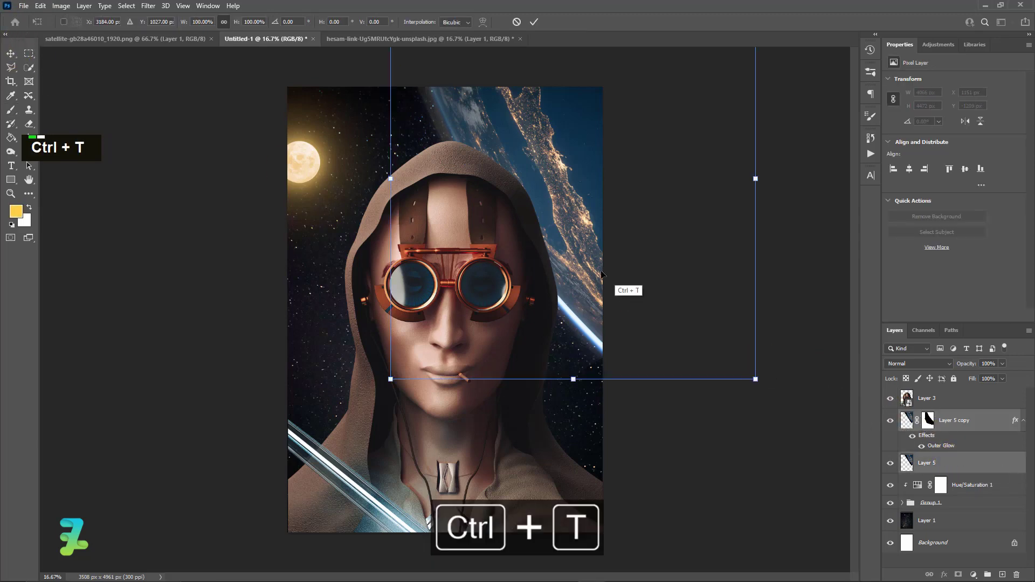
drag(592, 268, 602, 268)
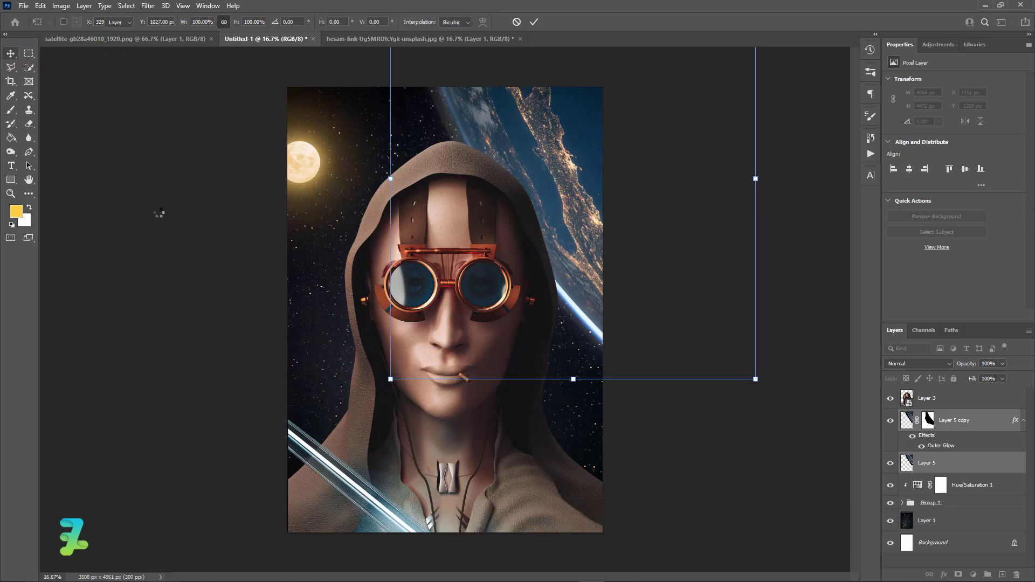
click(170, 153)
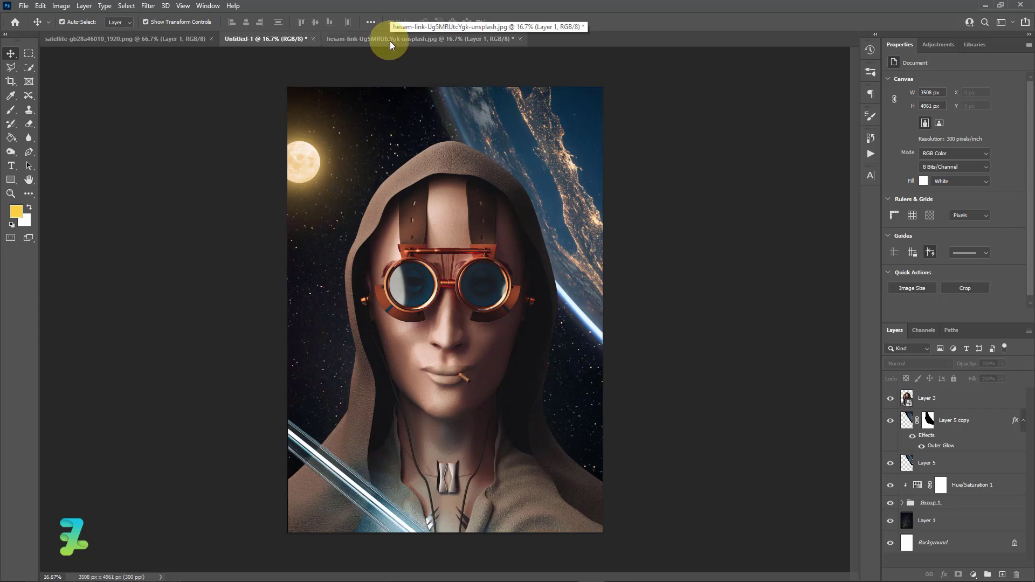
Copy the satellite from satellite-gb28a46010_1920.png into Untitled-1 and close the source image.
click(97, 43)
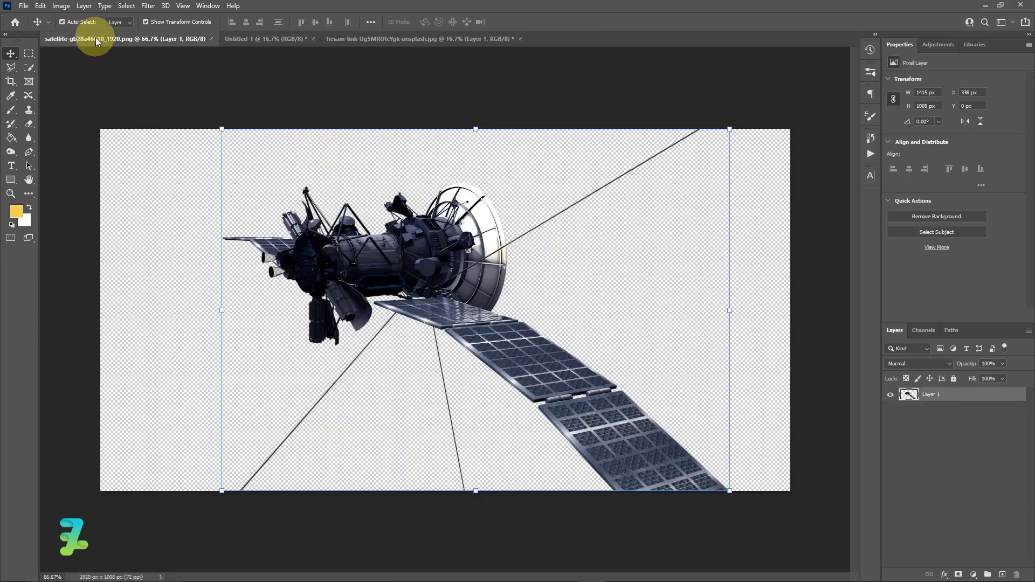
right_click(110, 37)
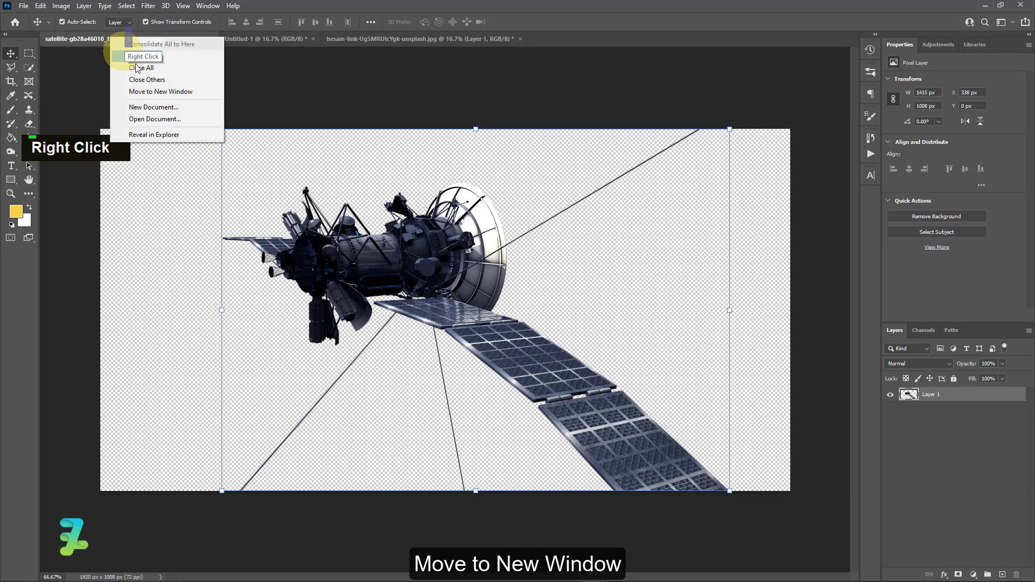
click(141, 89)
drag(198, 38, 339, 405)
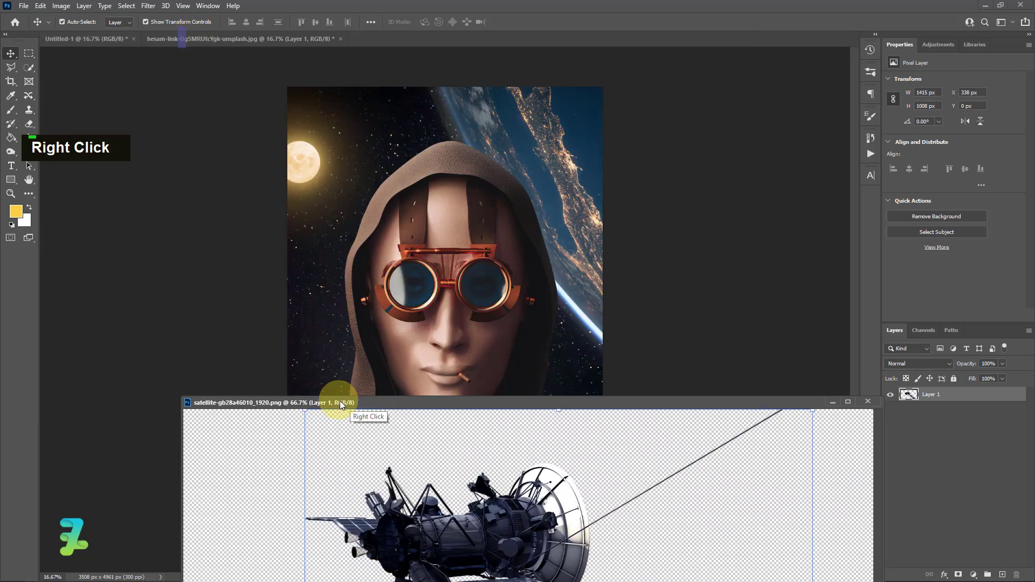
drag(481, 534, 416, 174)
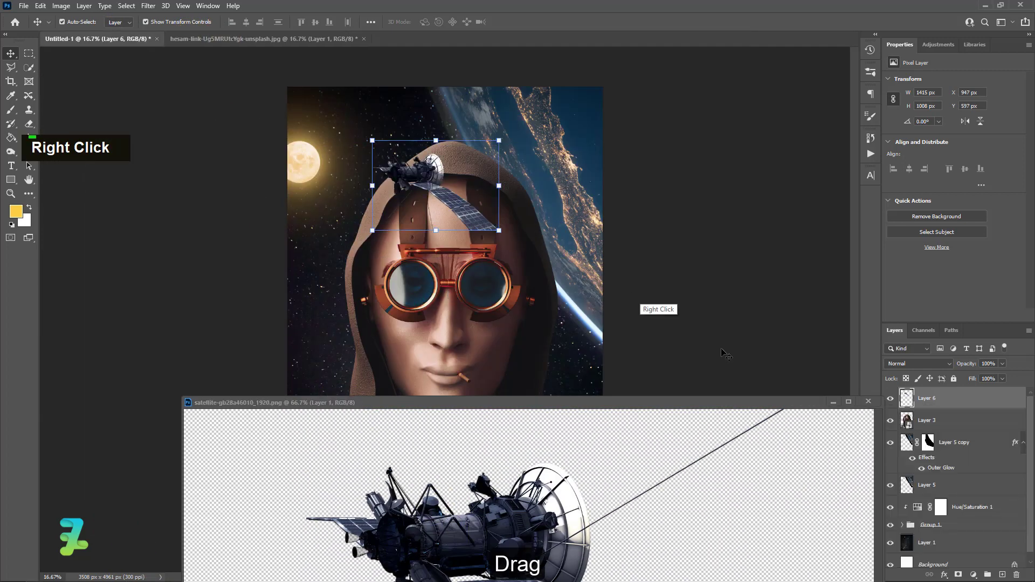
click(866, 403)
Place the satellite layer beneath the hooded figure, scale it to 35.56%, rotate it -10.98°, and position it above the hood between moon and Earth.
drag(912, 397, 917, 426)
drag(391, 171, 396, 126)
drag(471, 184, 443, 139)
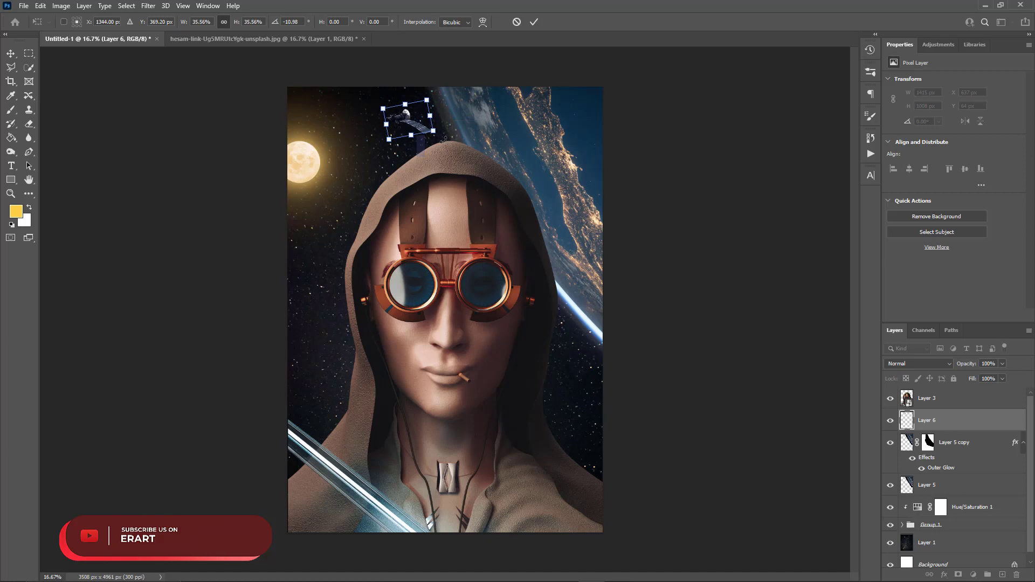
click(11, 53)
click(191, 167)
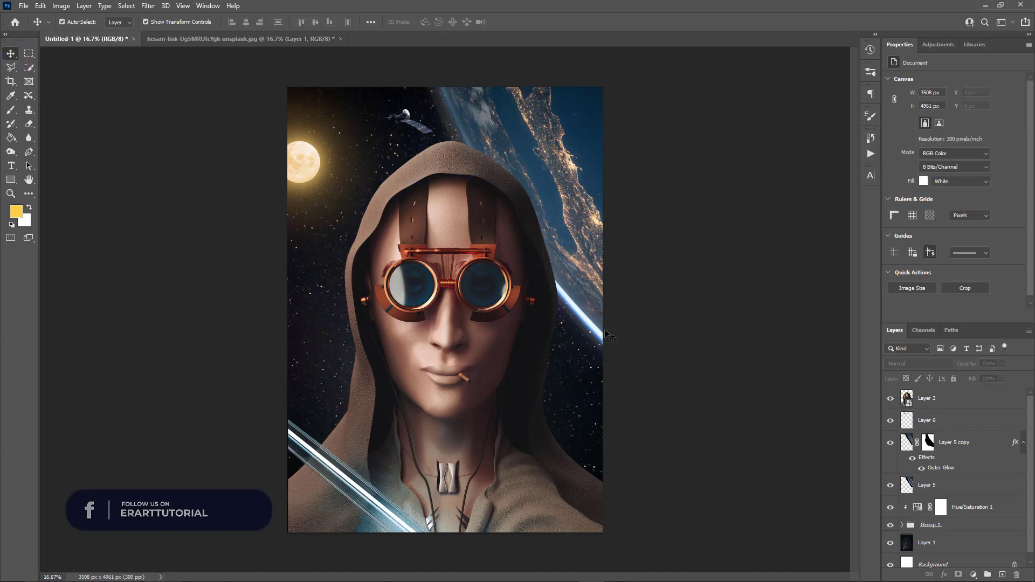
Add a new layer directly above the starry sky and set the foreground color to #ff41eb.
click(957, 543)
click(1000, 574)
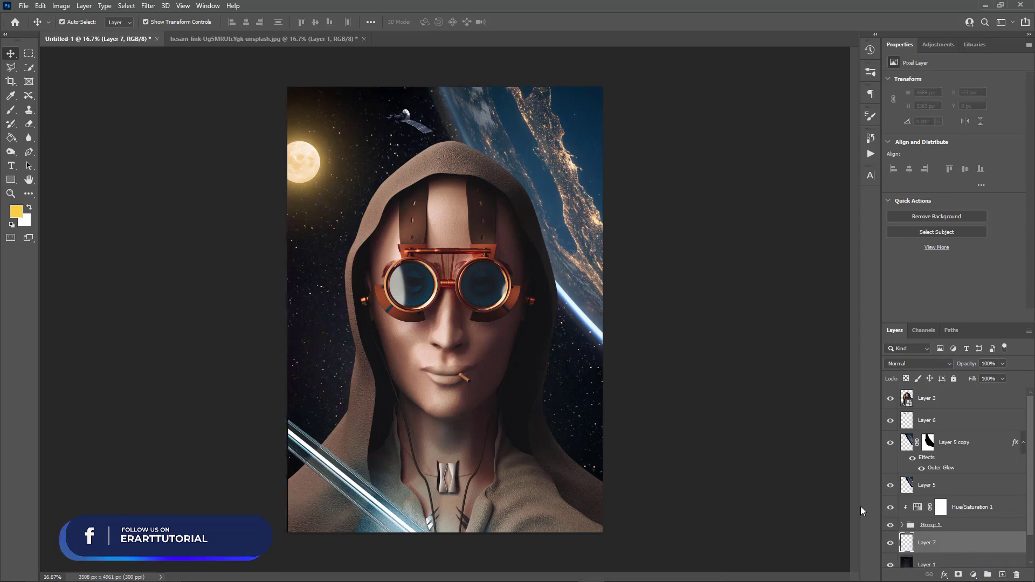
click(16, 211)
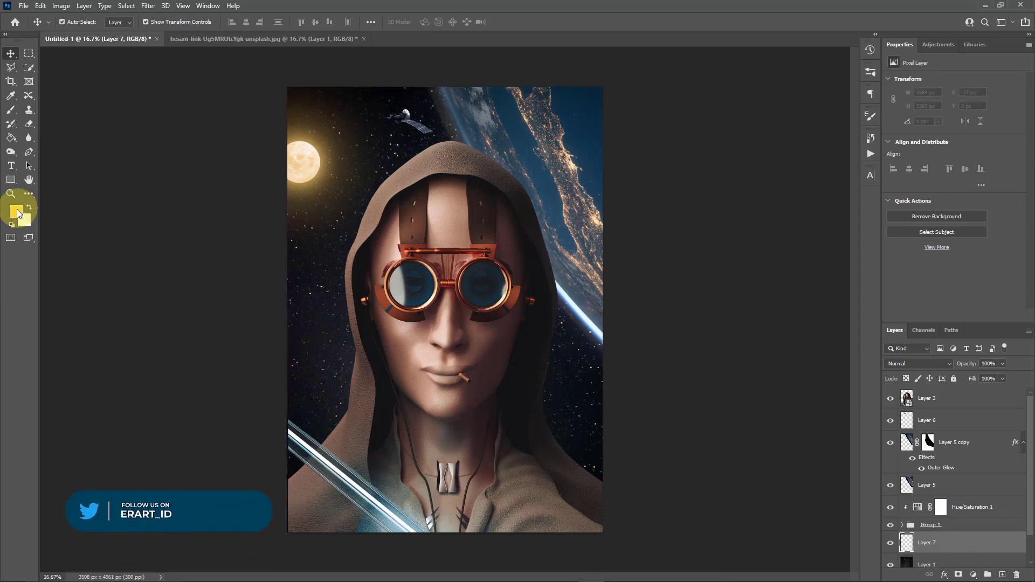
click(807, 382)
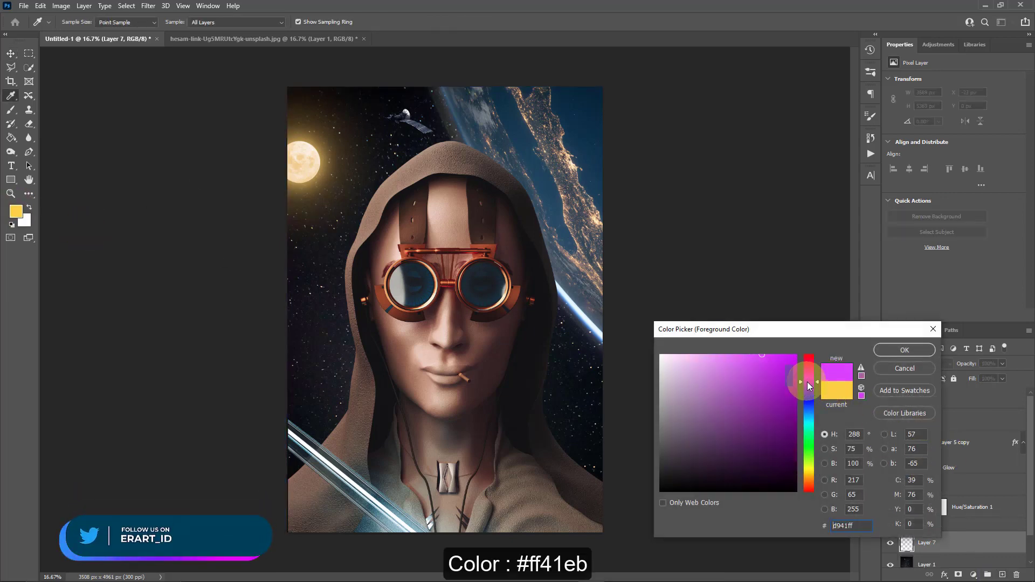
text(ff41eb)
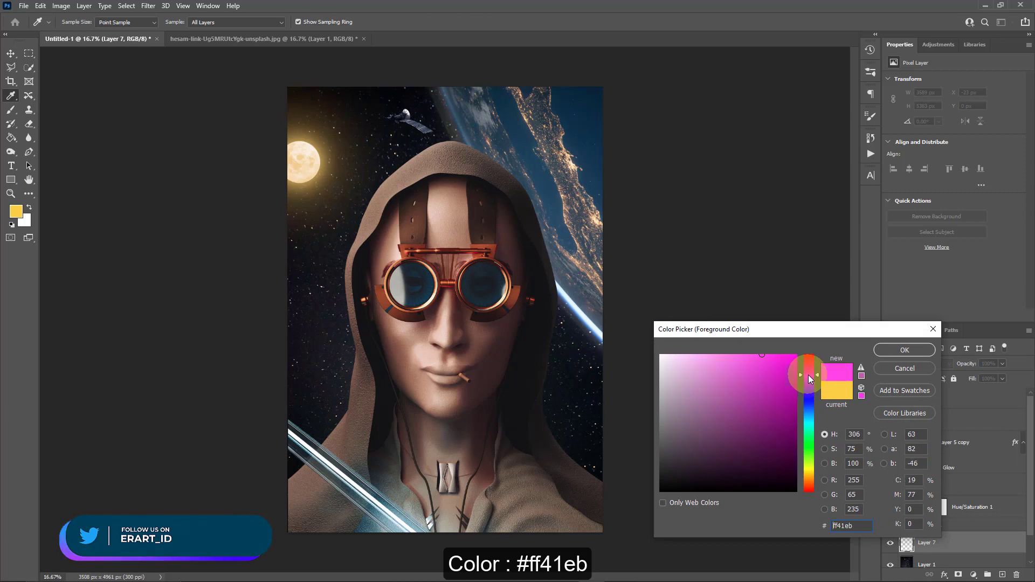
click(899, 350)
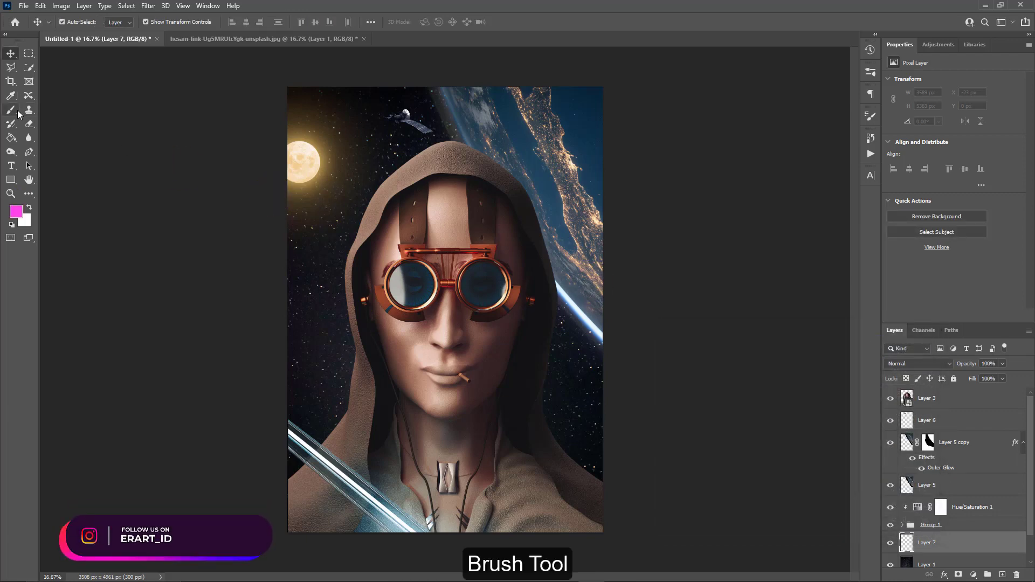
Paint a pink glow across the lower part of the sky with the Brush tool enlarged to 2900 px.
click(11, 110)
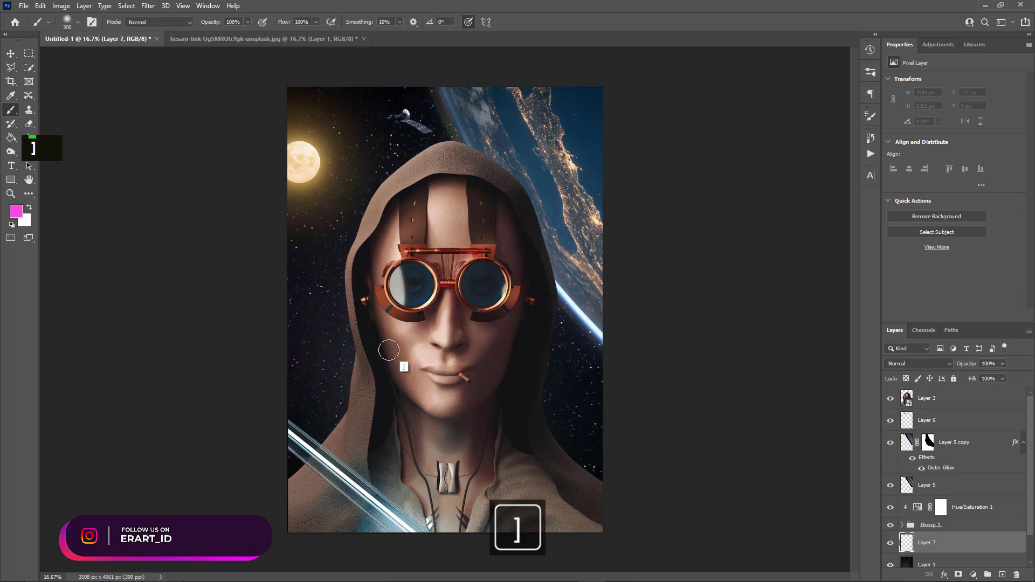
key(bracketright)
key(bracketright)
key(bracketright)
key(bracketright)
key(bracketright)
key(bracketright)
key(bracketright)
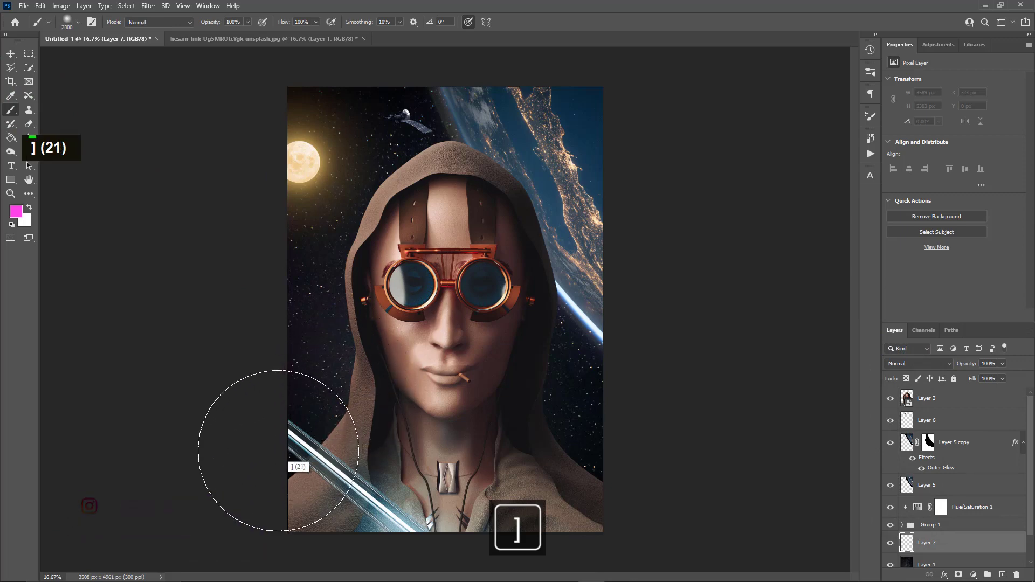
drag(397, 459, 625, 480)
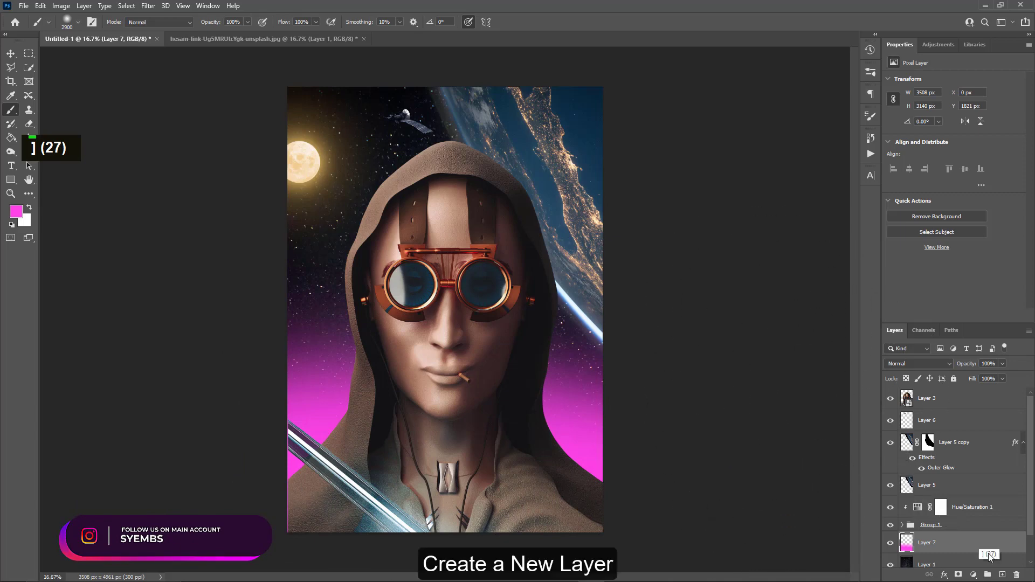
Paint a white glow over the lowest part of the pink area on a new layer above it.
click(29, 207)
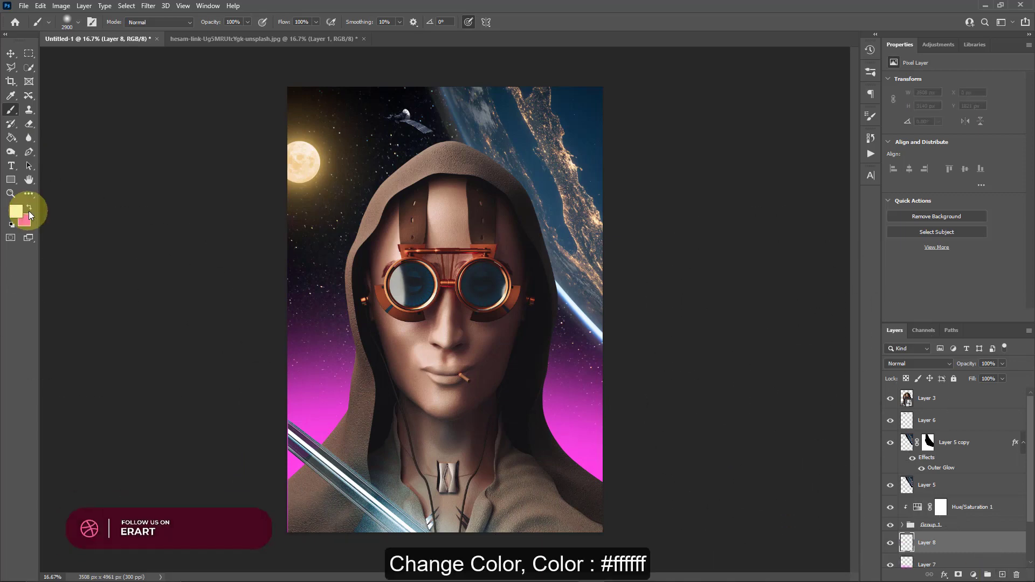
mouse_move(271, 401)
mouse_down()
mouse_move(259, 501)
mouse_move(439, 555)
mouse_move(684, 559)
mouse_up()
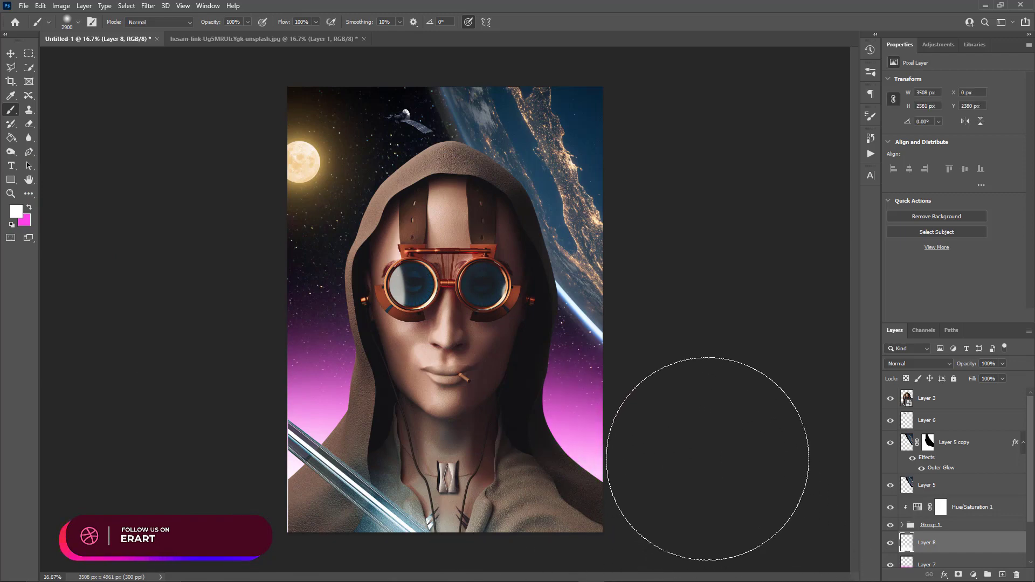
Add a new layer between the starry sky and the pink glow, and set the foreground color to #8543ff.
scroll(989, 565, down, 2)
click(985, 543)
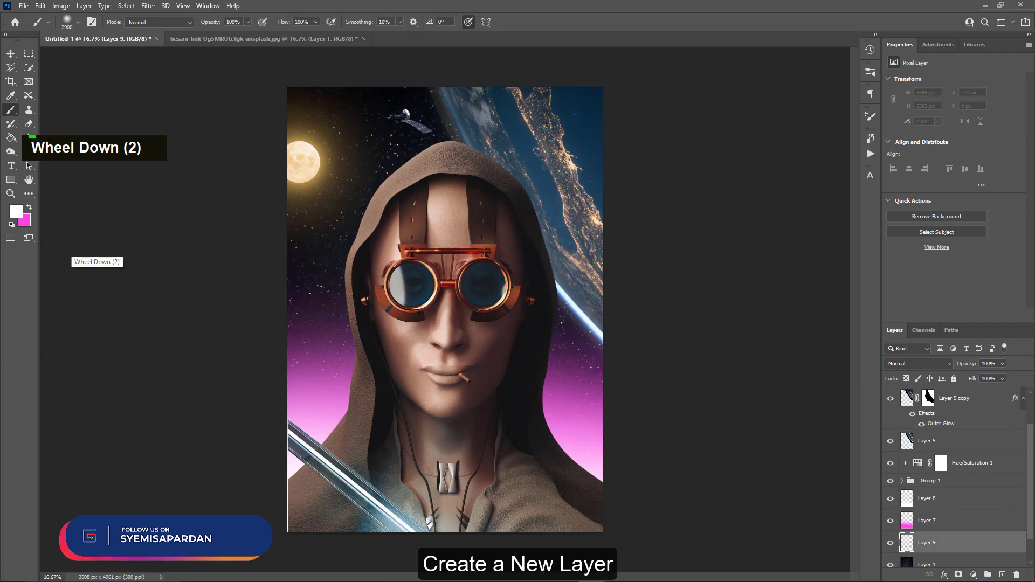
click(15, 211)
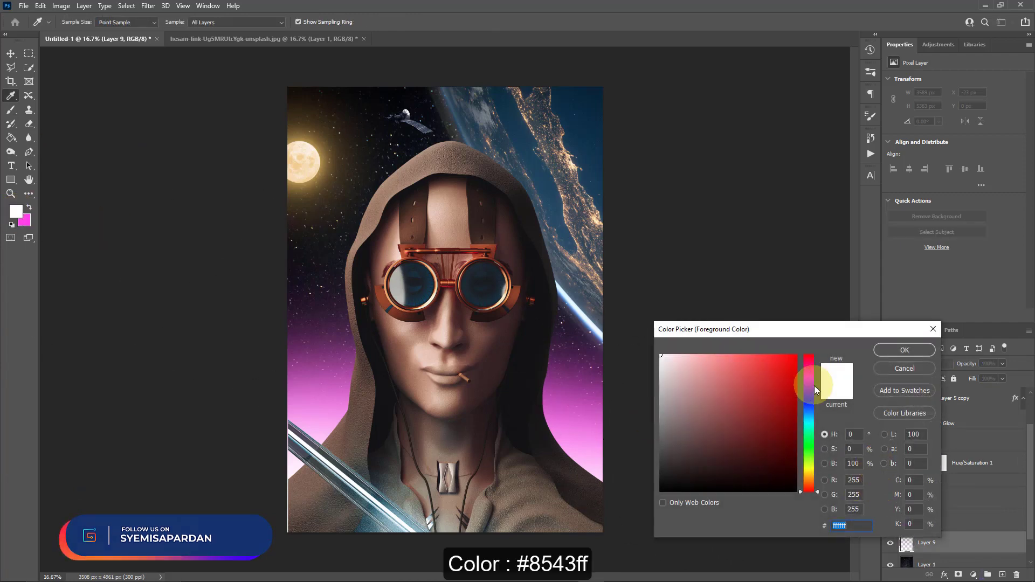
click(811, 386)
drag(742, 387, 750, 346)
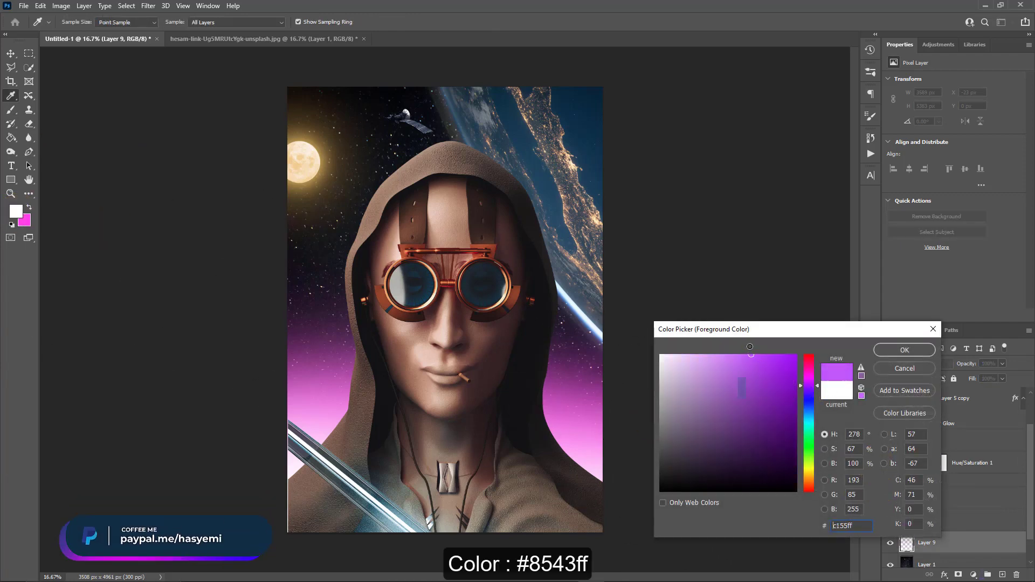
drag(804, 387, 813, 392)
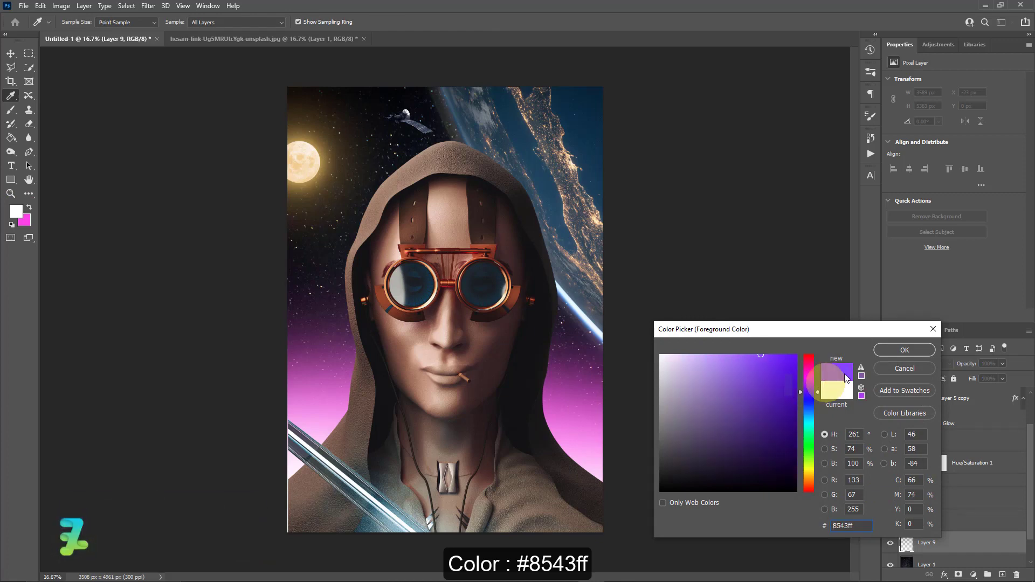
click(904, 350)
Paint a purple glow on the new layer across the lower sky on both sides of the figure, and deselect the layer.
key(b)
click(631, 422)
click(380, 415)
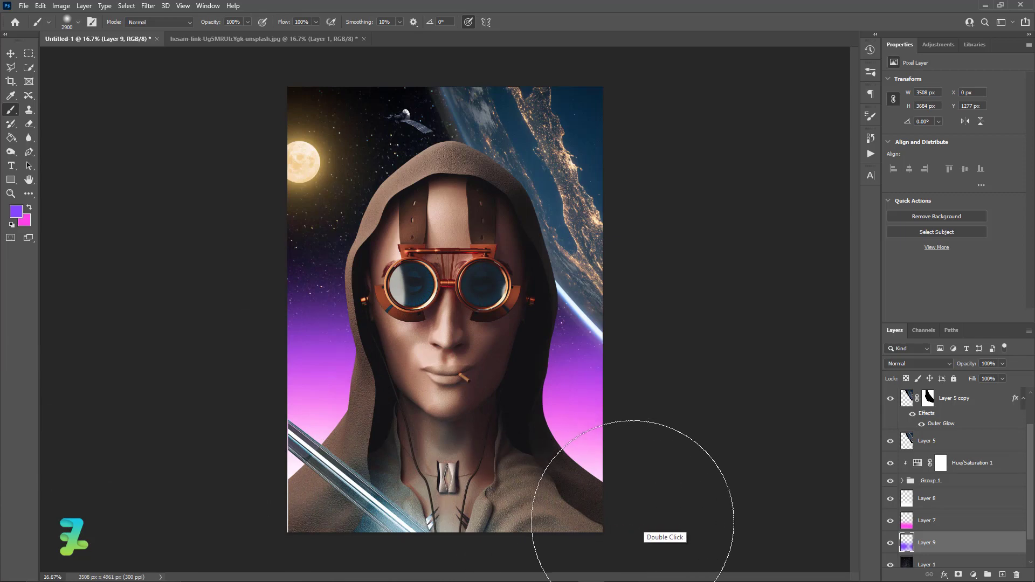
click(9, 54)
click(143, 152)
Select the hooded figure's layer at the head of the stack and set the foreground color to #fafafa.
scroll(958, 427, up, 6)
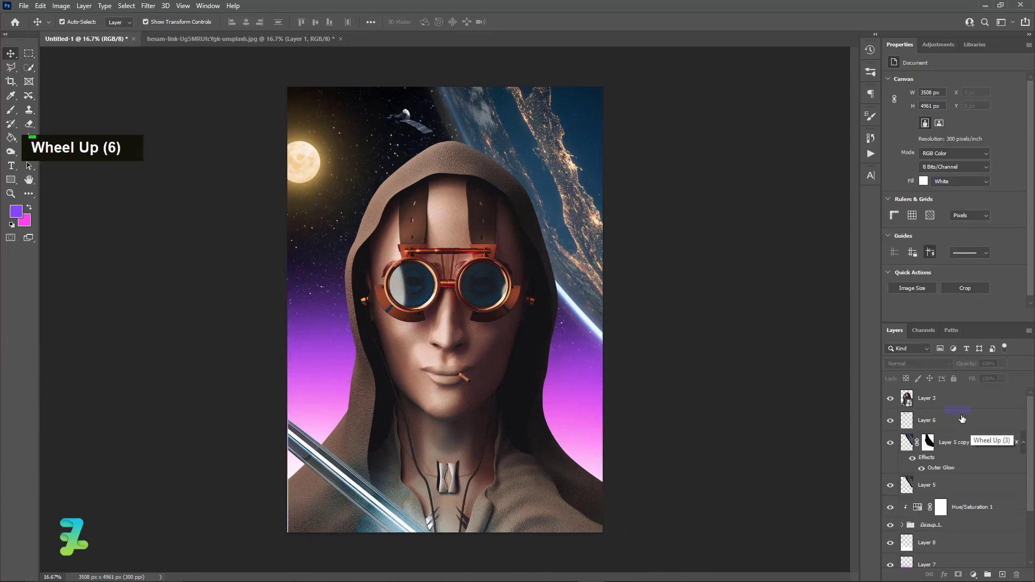
click(961, 405)
click(16, 210)
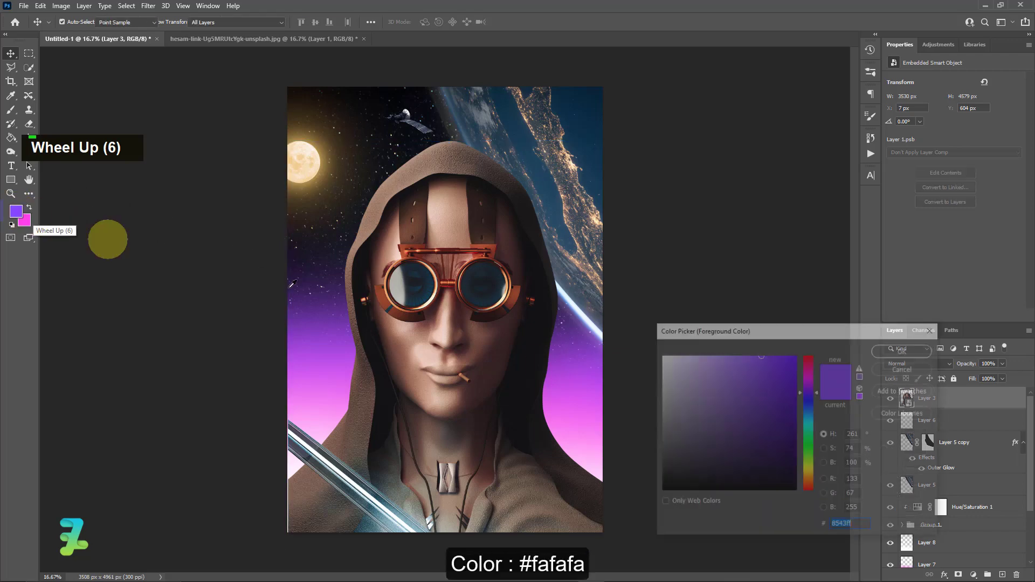
text(fafafa)
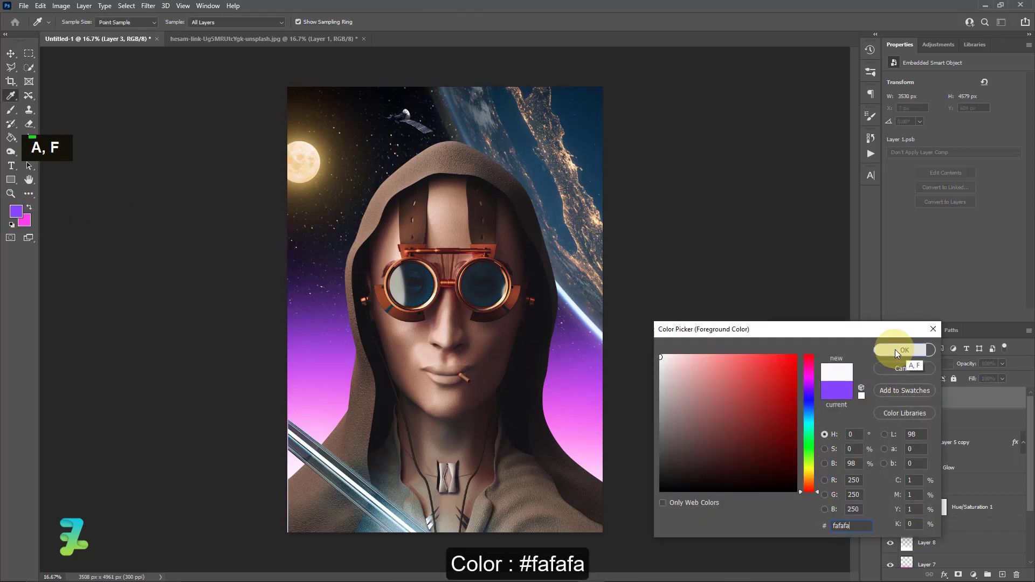
click(901, 350)
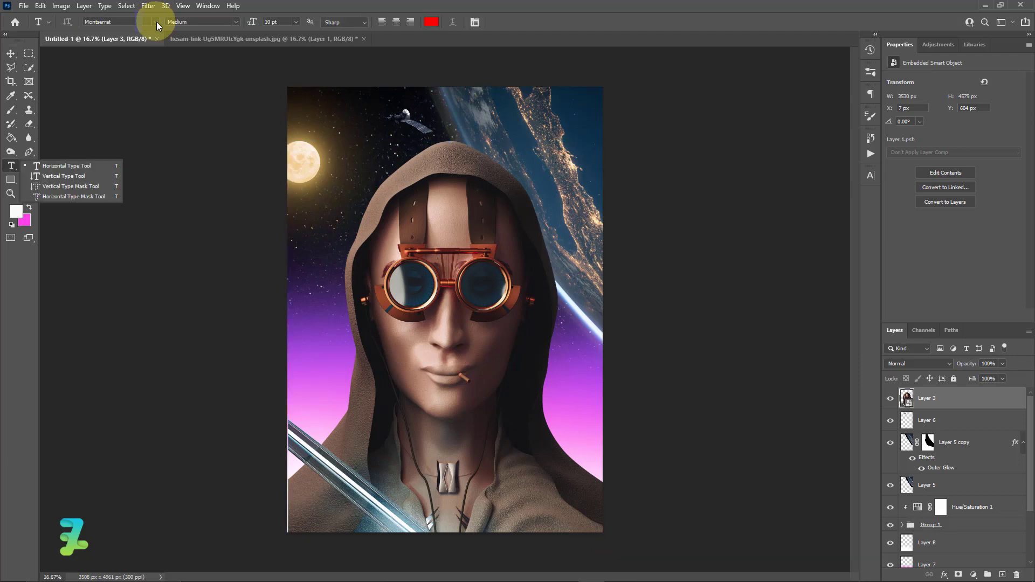
Set the Horizontal Type tool's font to Star Jedi.
click(156, 22)
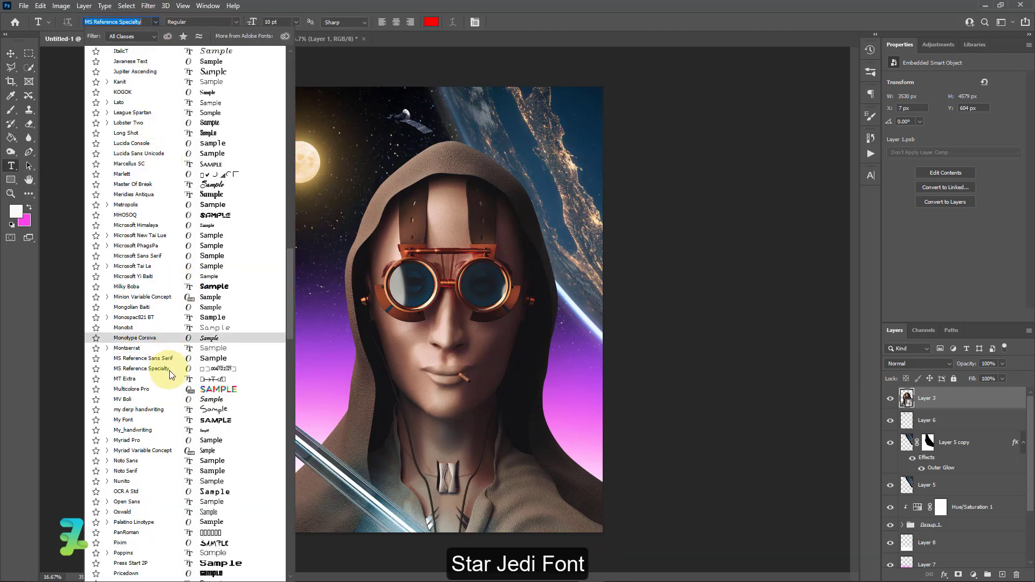
scroll(170, 374, down, 8)
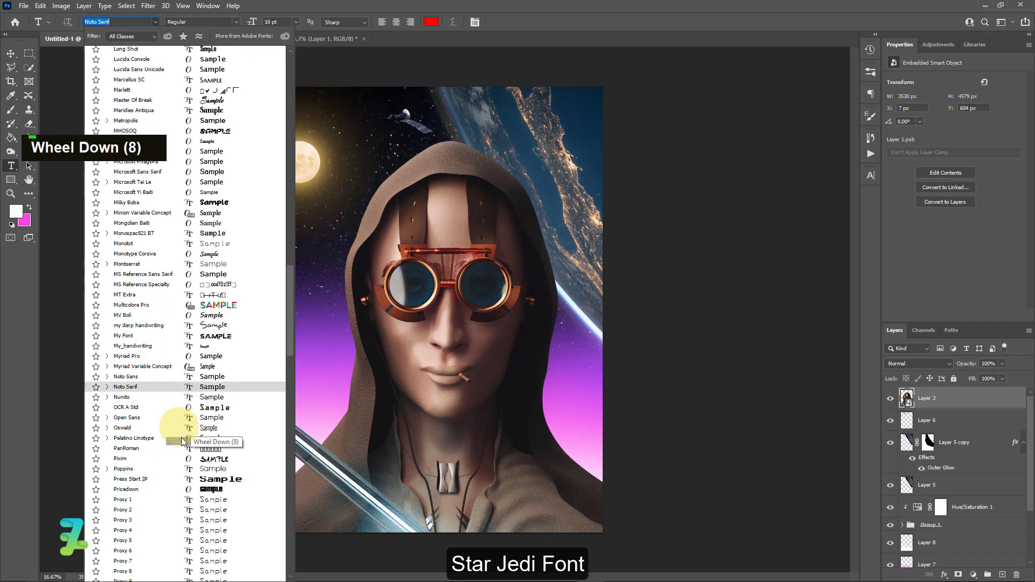
scroll(182, 442, down, 5)
scroll(164, 502, down, 6)
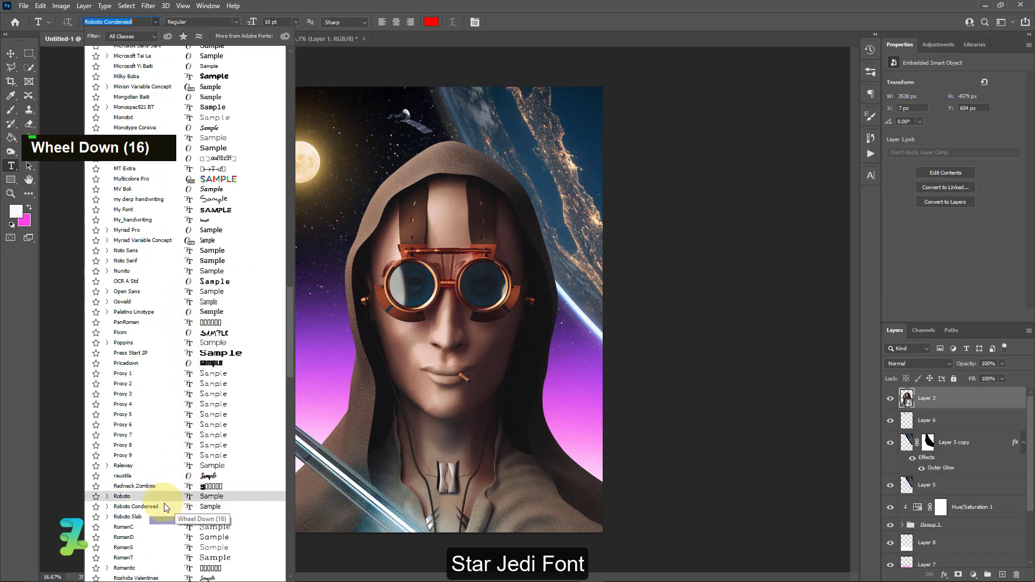
scroll(168, 516, down, 8)
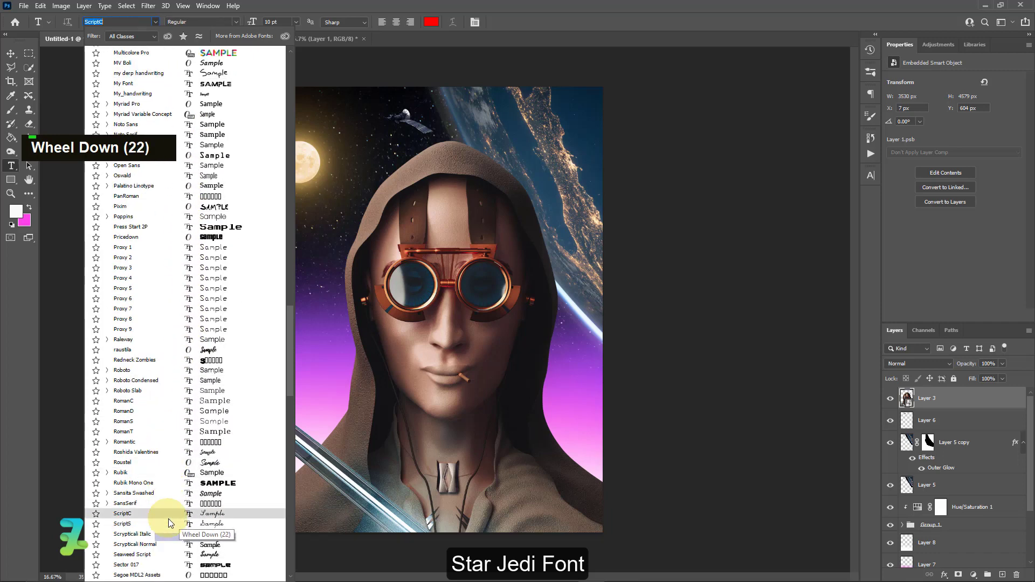
scroll(169, 518, down, 6)
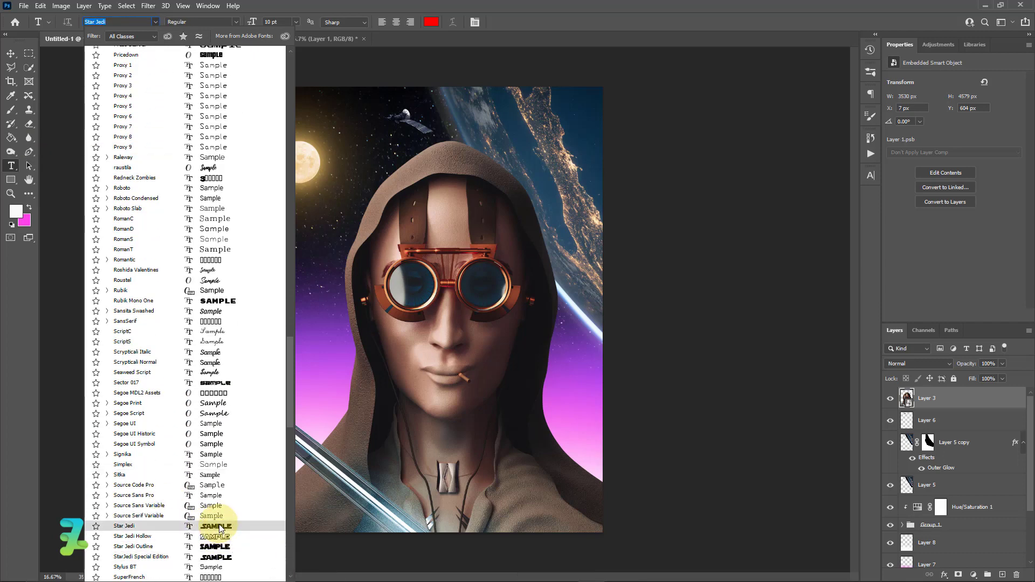
click(219, 527)
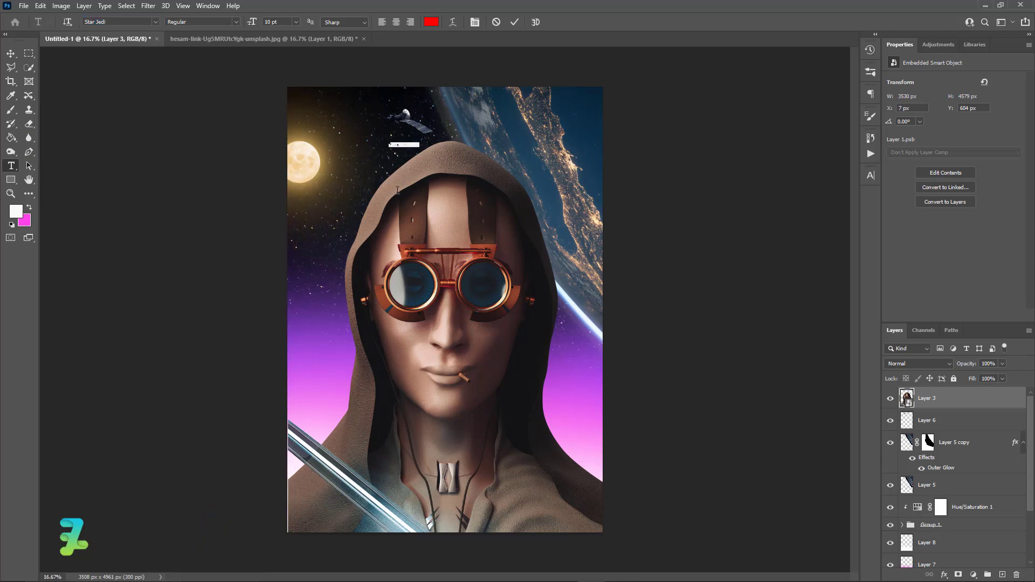
Start a title just below the satellite at 72 pt and replace its placeholder text with "STAR P".
click(295, 21)
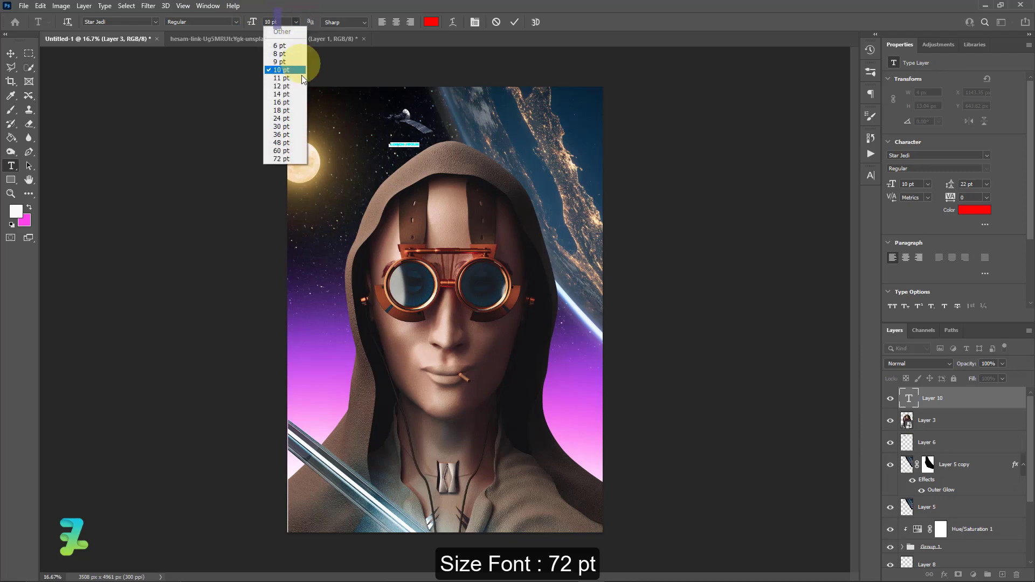
click(291, 160)
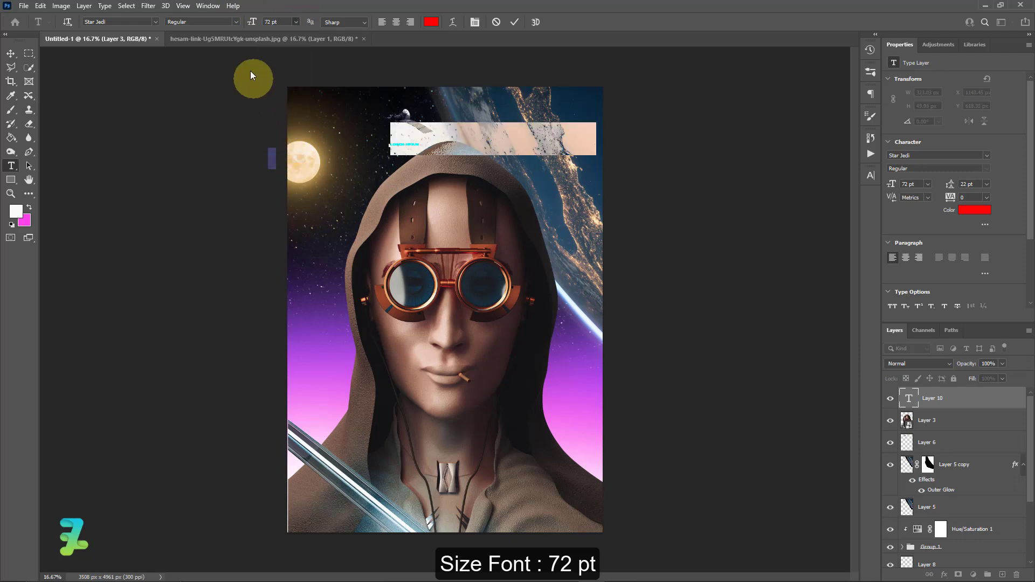
click(408, 145)
key(ctrl+a)
text(STAR P)
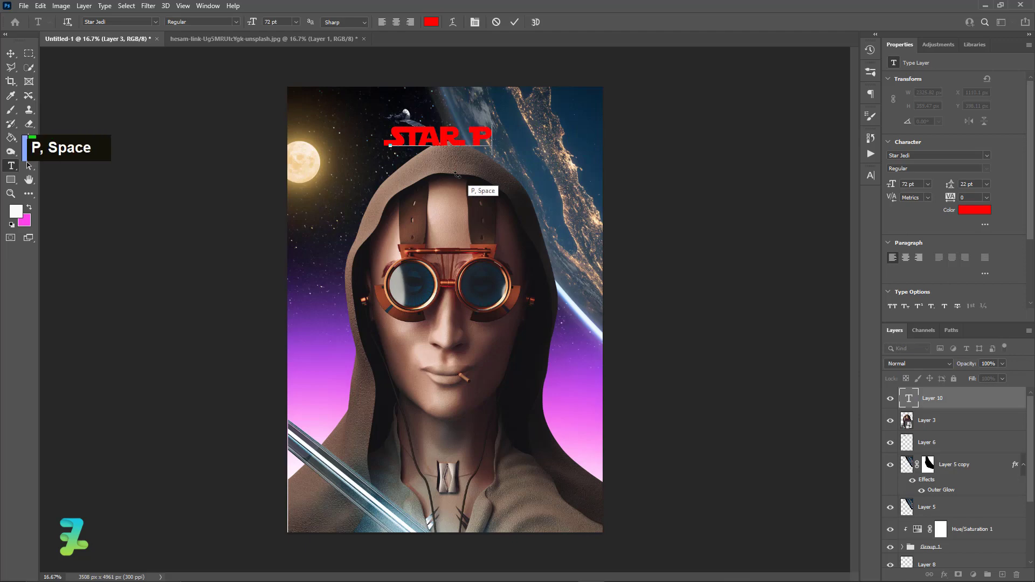
Try to complete the title's second word as "POWER".
text(OWER)
key(BackSpace)
key(BackSpace)
key(BackSpace)
key(BackSpace)
text(OWER)
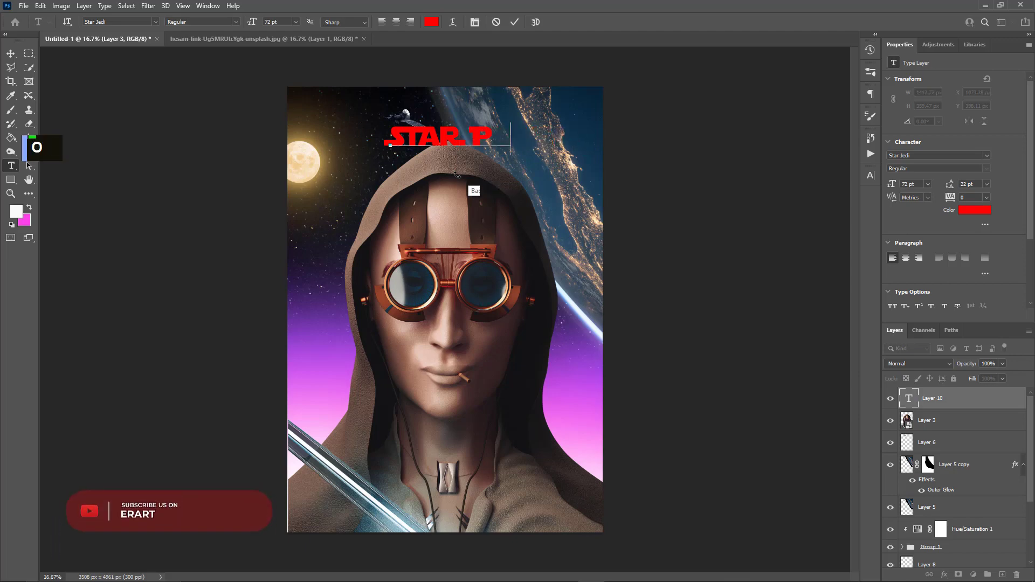
key(BackSpace)
key(BackSpace)
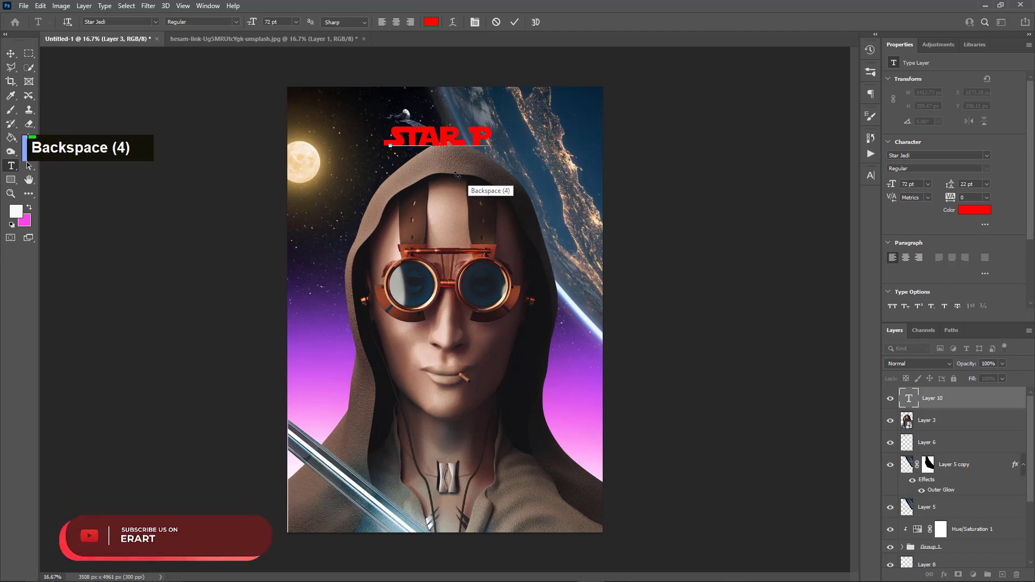
text(OWER)
key(BackSpace)
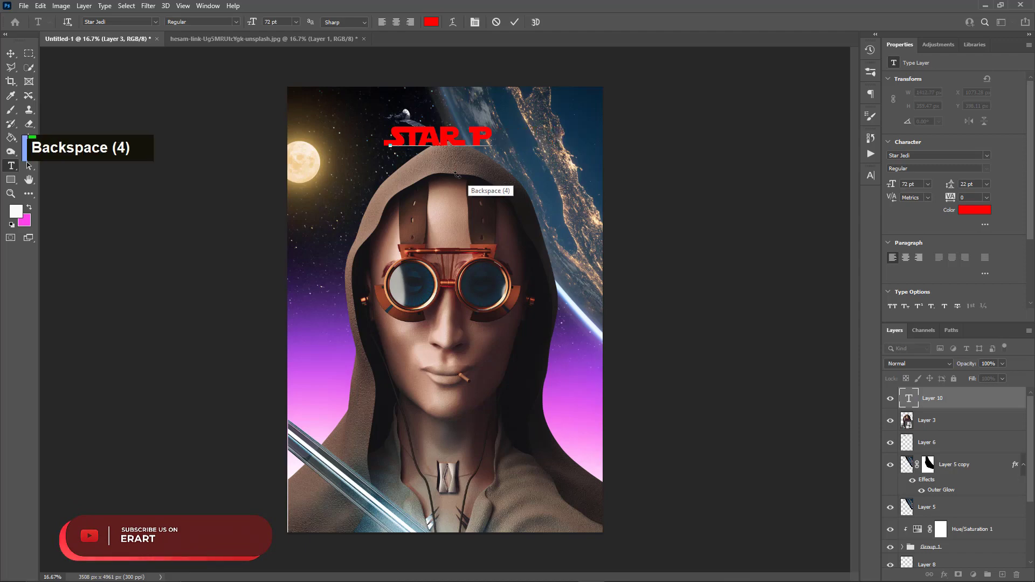
Complete the title as "STAR PNWER" and select all of its text.
text(OWER)
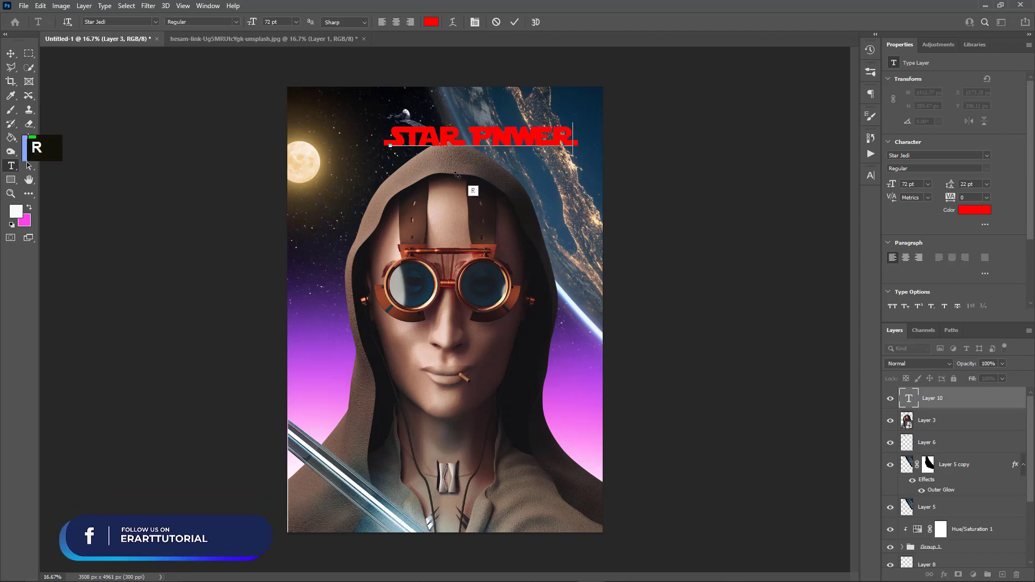
key(BackSpace)
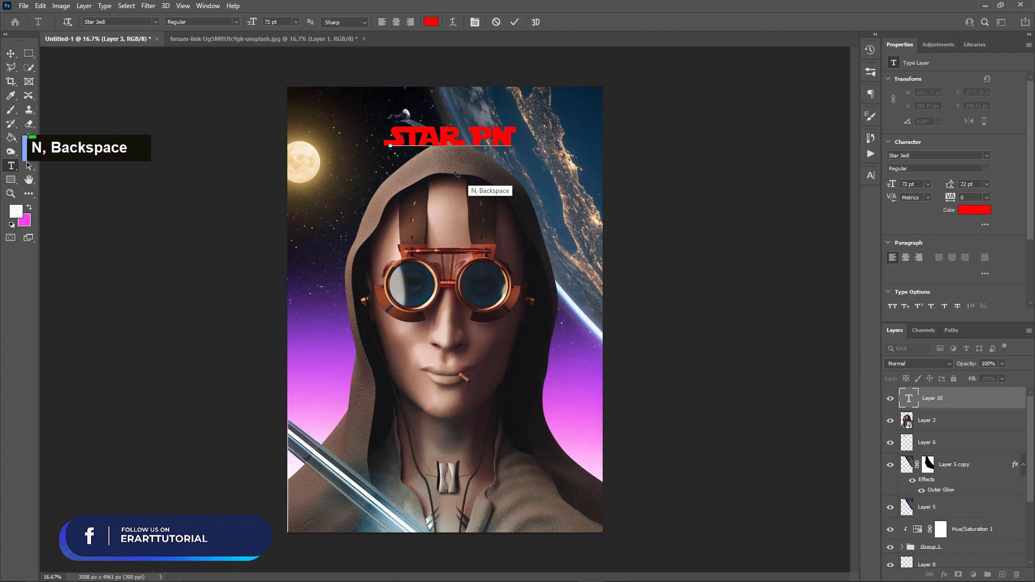
text(OWER)
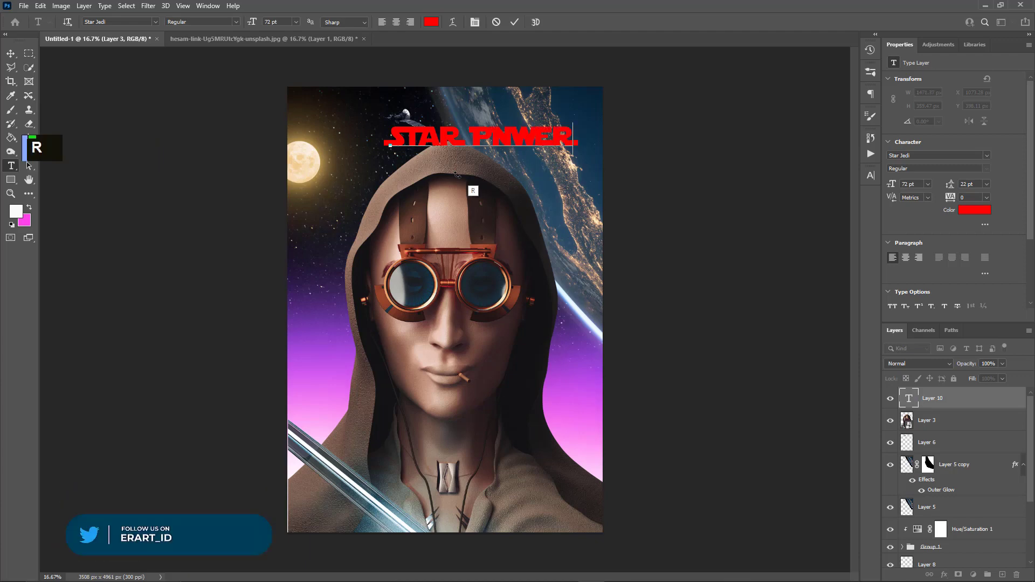
key(ctrl+a)
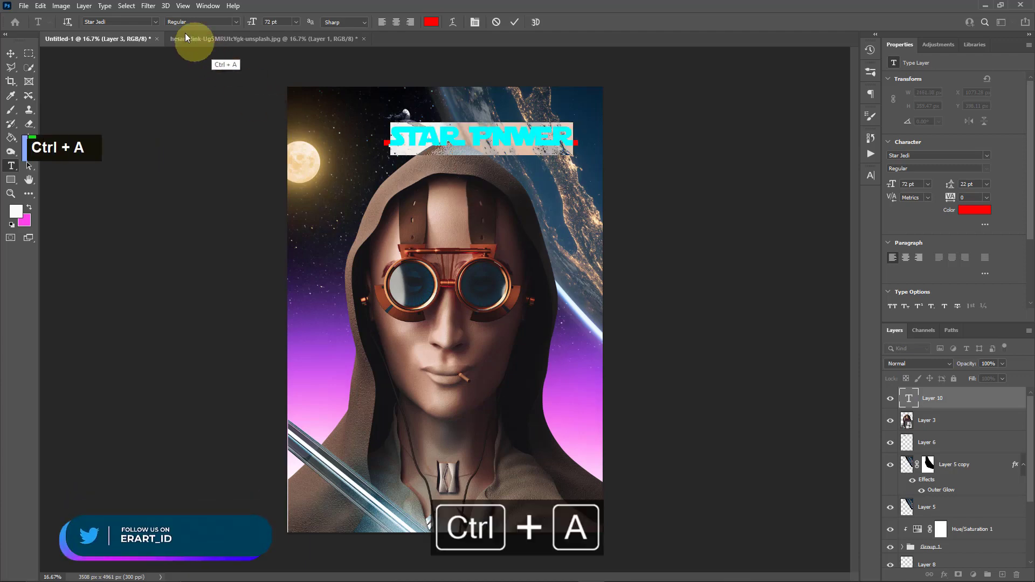
Preview alternative fonts on the selected title text and choose Star Jedi.
click(157, 21)
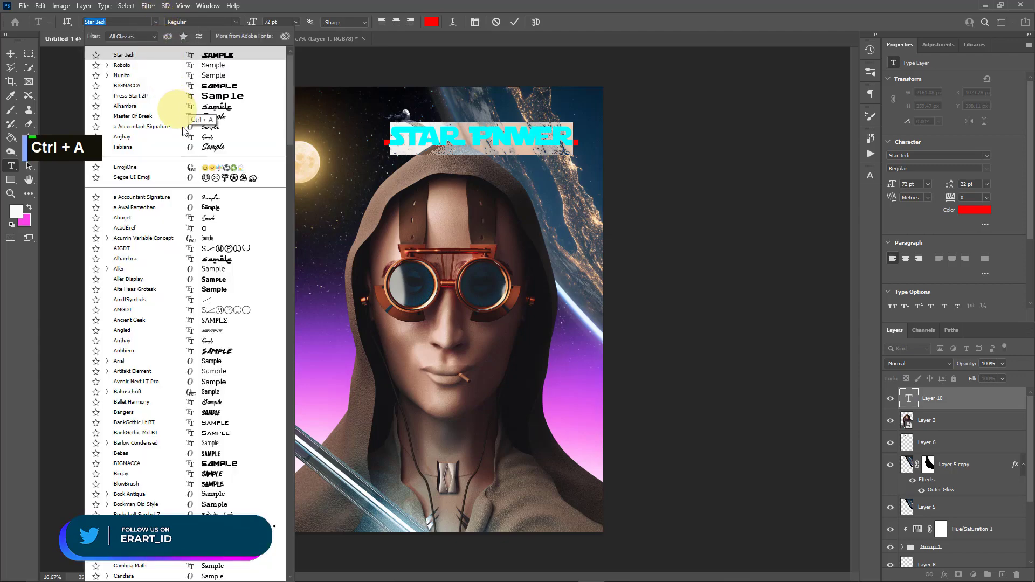
scroll(204, 467, down, 20)
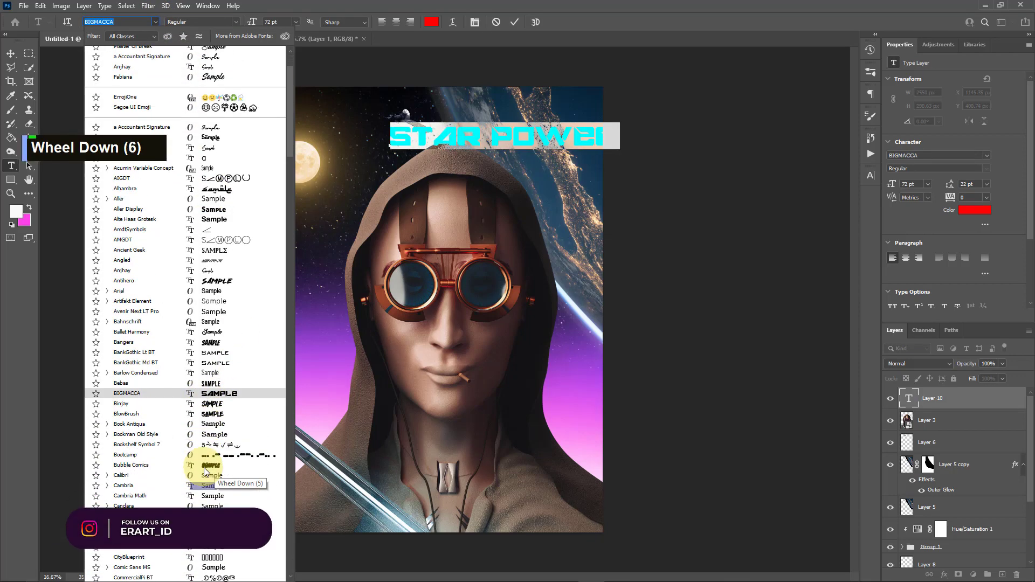
scroll(179, 464, down, 19)
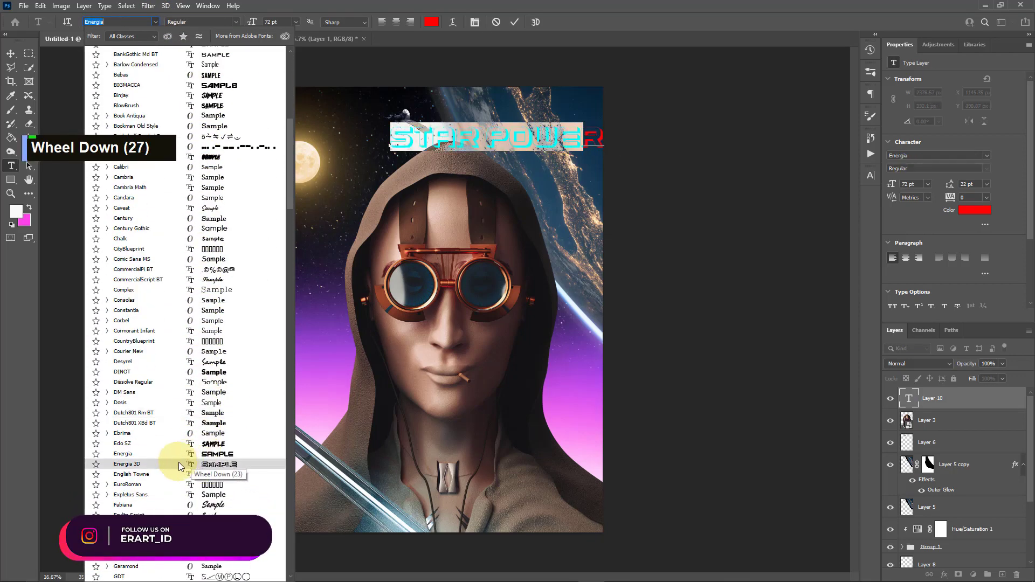
scroll(179, 464, down, 18)
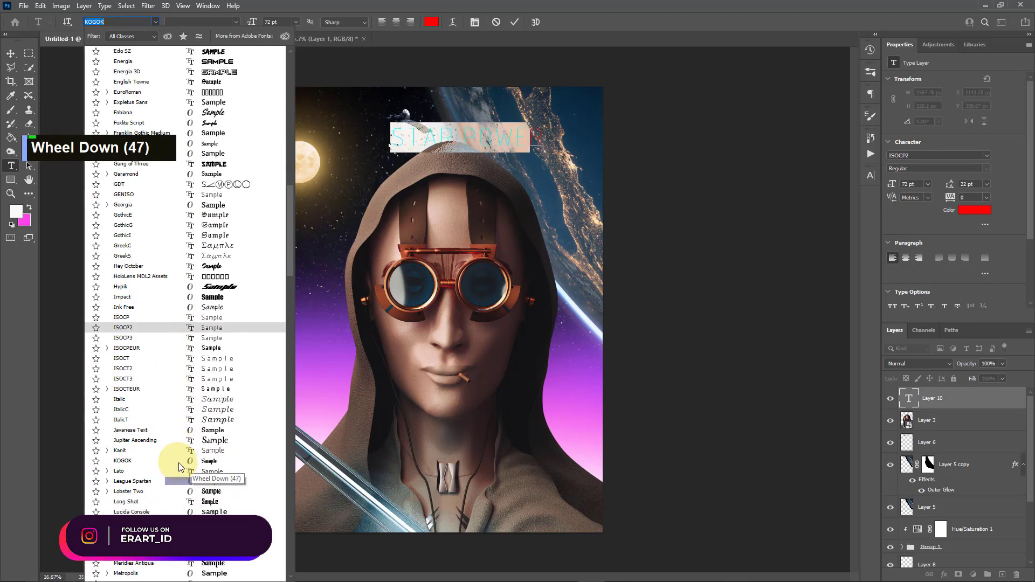
scroll(179, 463, down, 20)
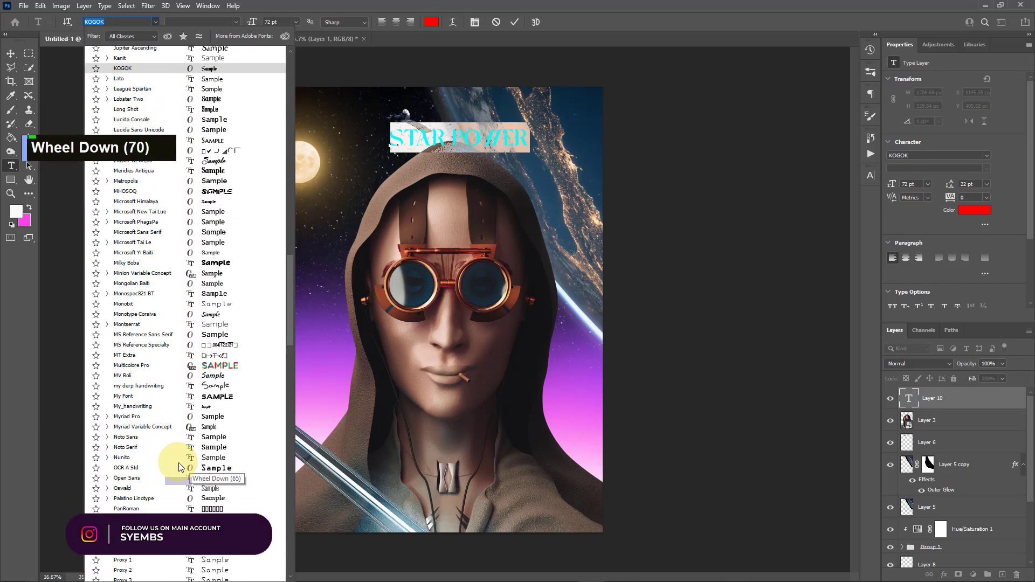
scroll(179, 462, down, 1)
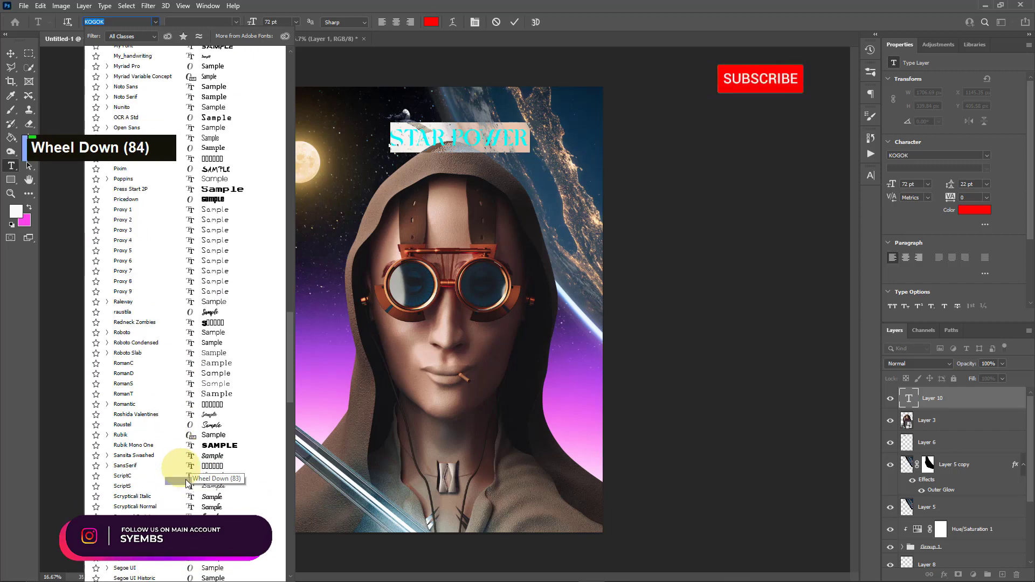
scroll(193, 522, down, 3)
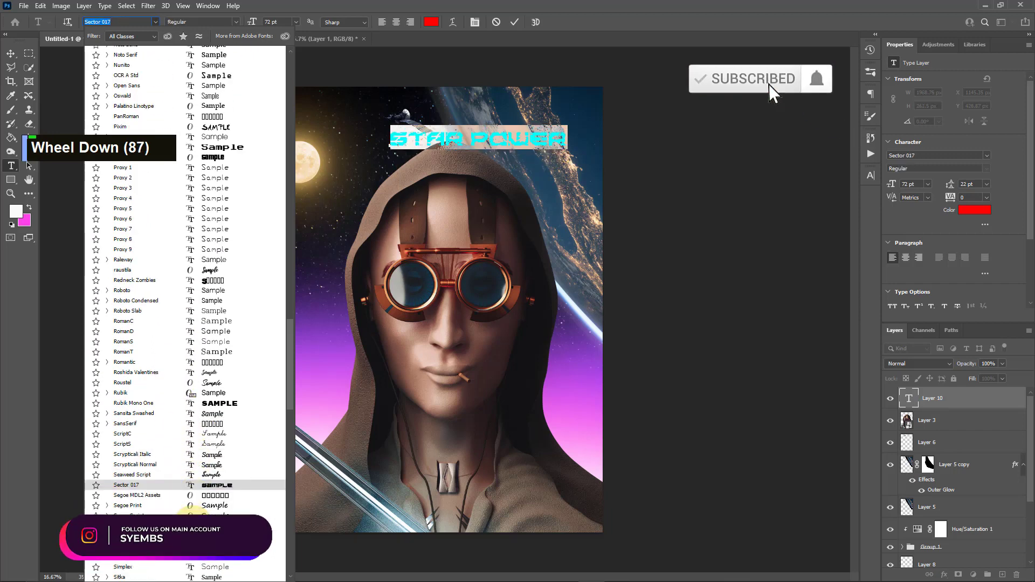
scroll(185, 510, down, 8)
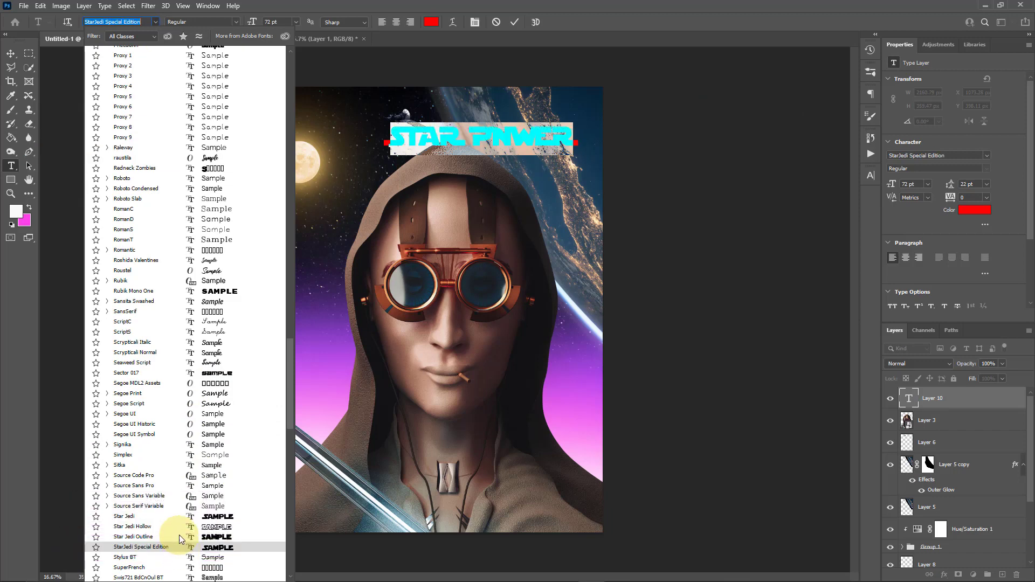
click(172, 514)
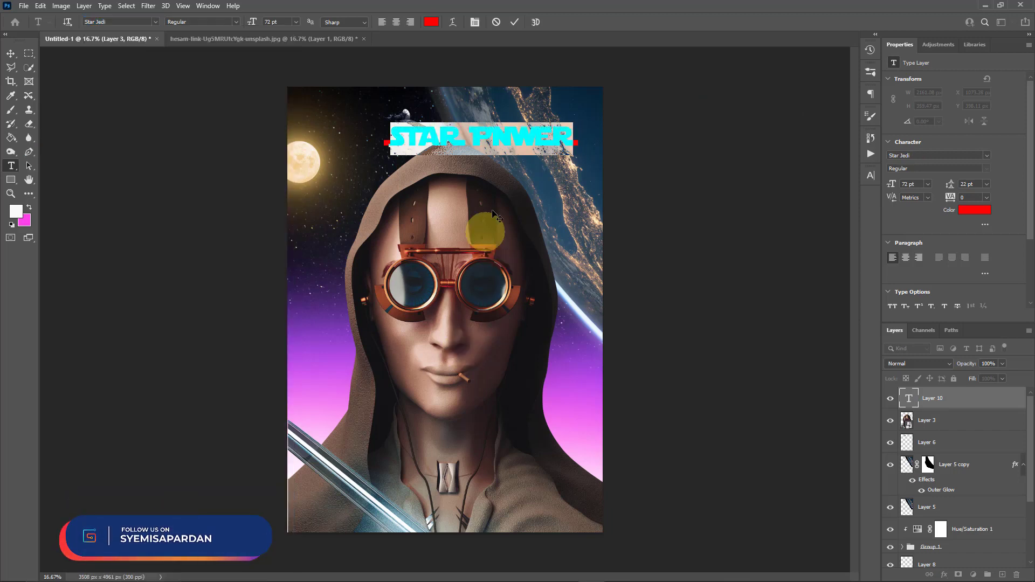
Replace the N in the title's second word with a 0 and recolor the whole title white.
click(512, 138)
key(BackSpace)
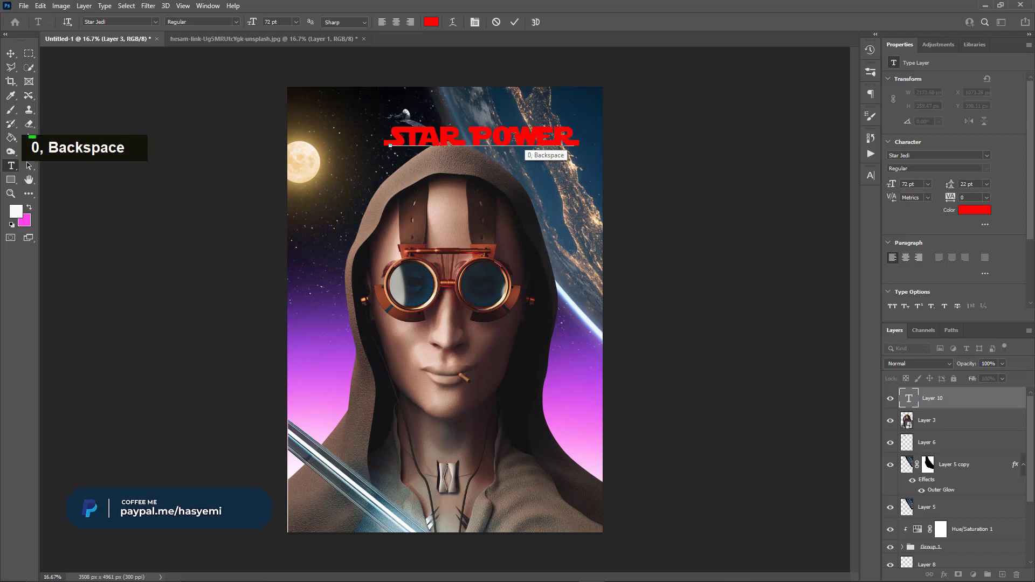
key(ctrl+a)
double_click(29, 208)
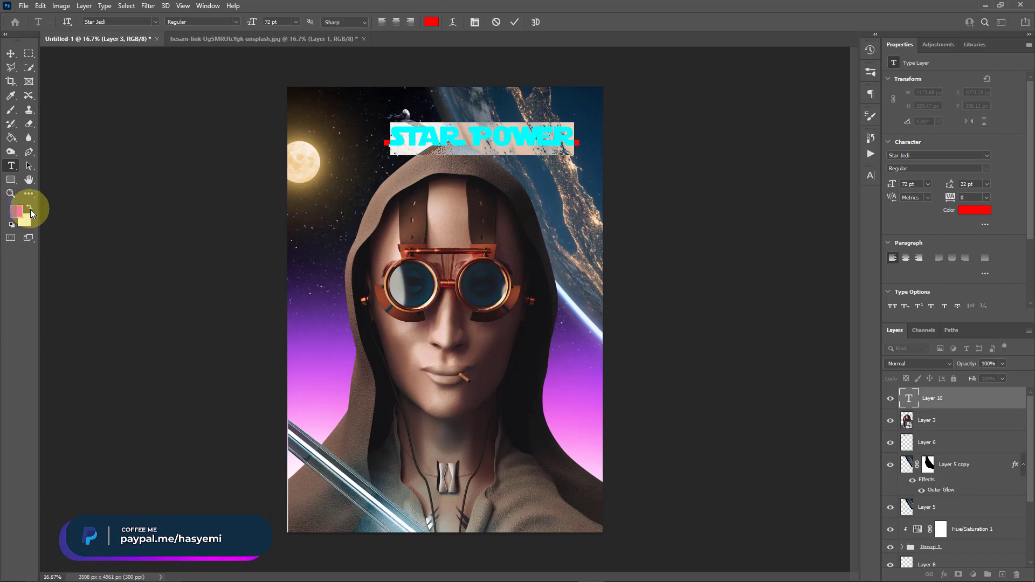
click(12, 53)
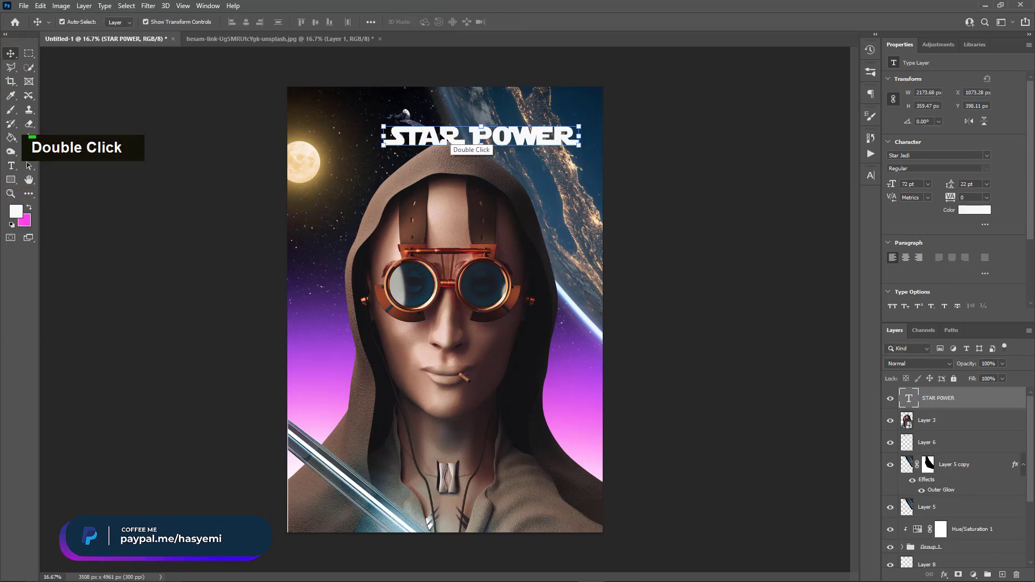
Move the title down to just below the figure's mouth and nudge the hooded figure slightly to the left.
drag(442, 134, 371, 427)
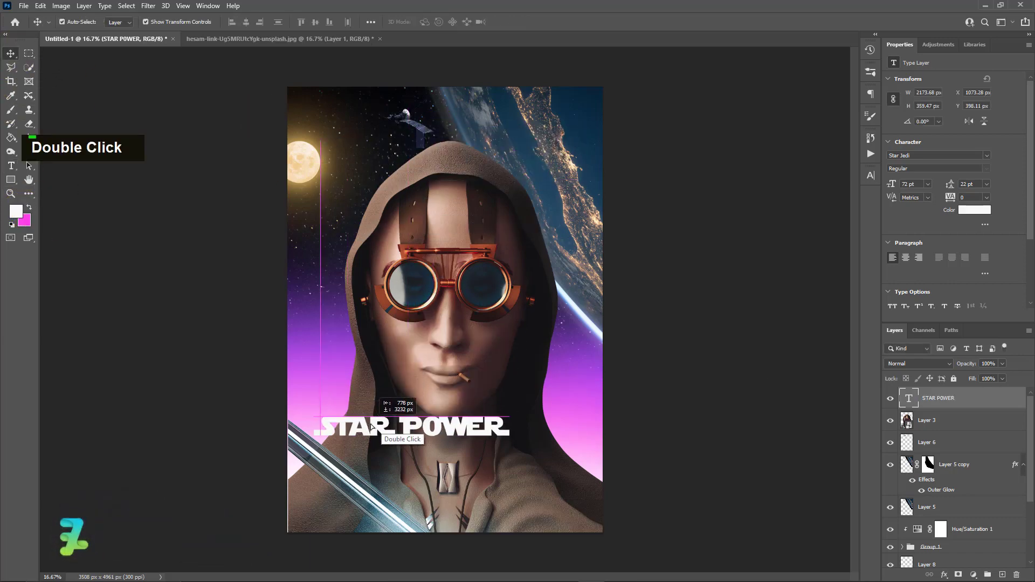
double_click(367, 486)
key(Left)
key(Left)
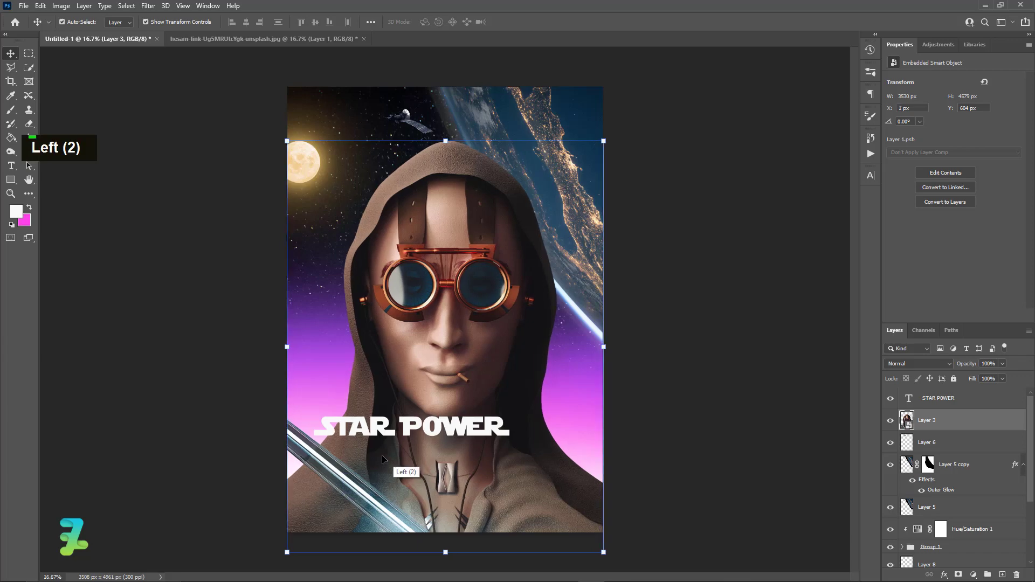
click(411, 431)
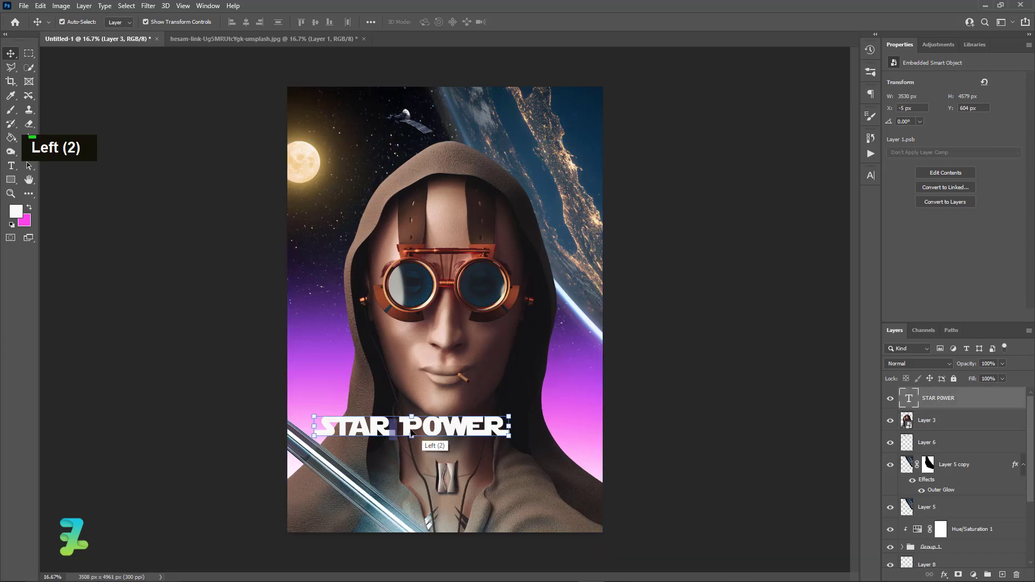
drag(411, 431, 438, 403)
Break the title into two lines after "STAR", set its leading to 63 pt and center-align the text.
double_click(438, 403)
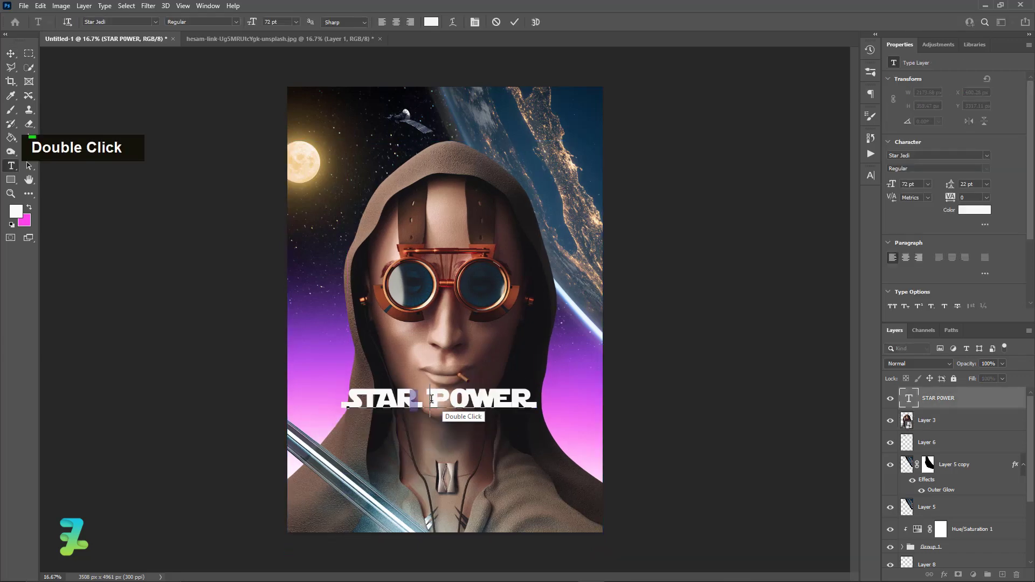
key(Return)
key(ctrl+a)
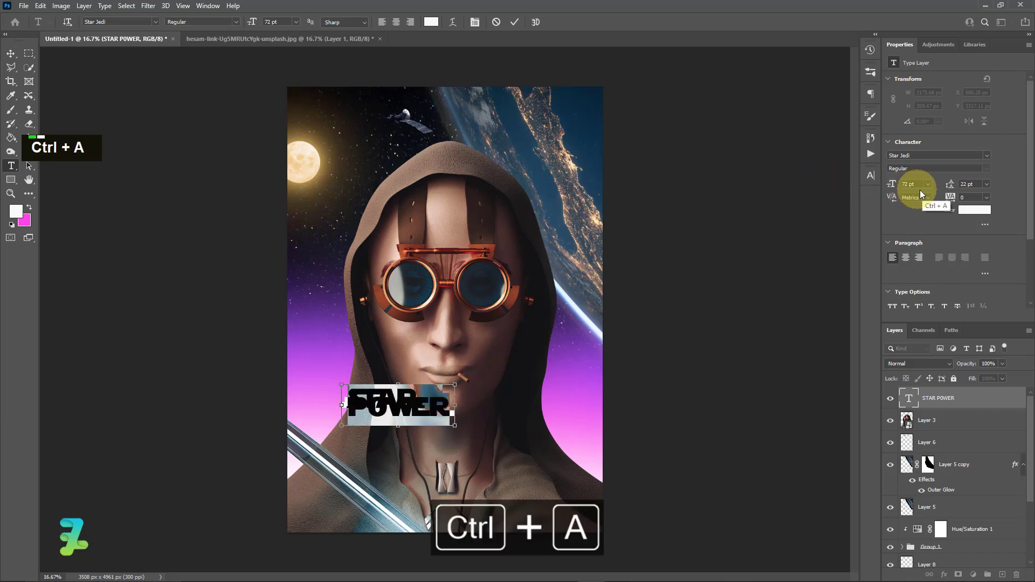
drag(950, 185, 972, 190)
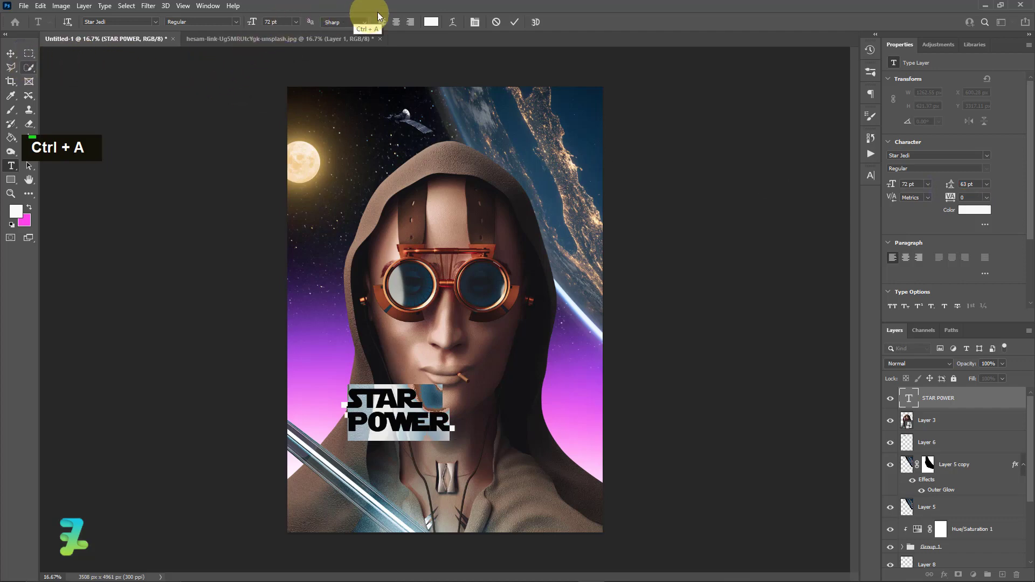
click(396, 22)
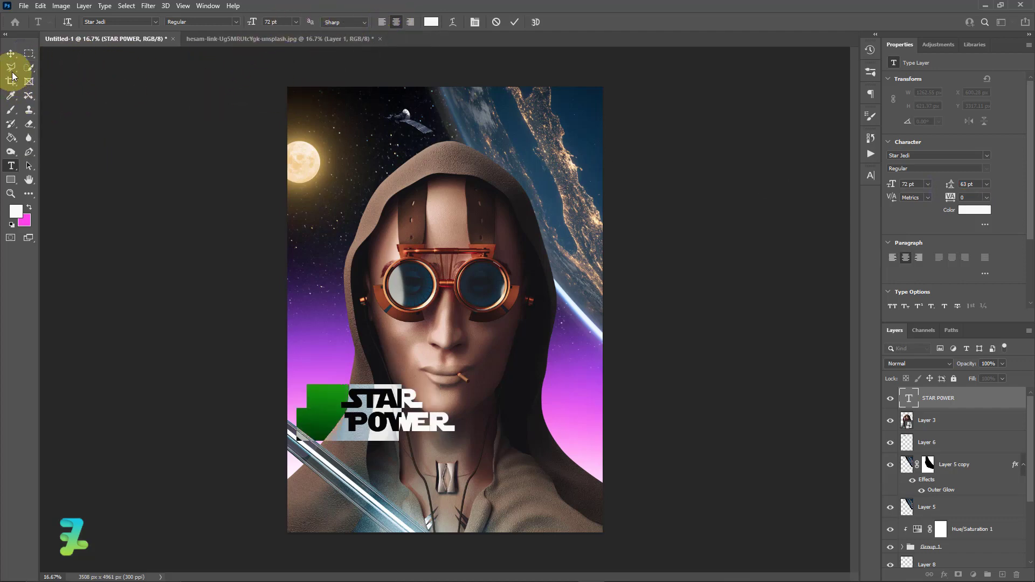
click(11, 54)
Scale the two-line title proportionally to about 198% and place it over the figure's mouth and neck.
drag(358, 421, 567, 479)
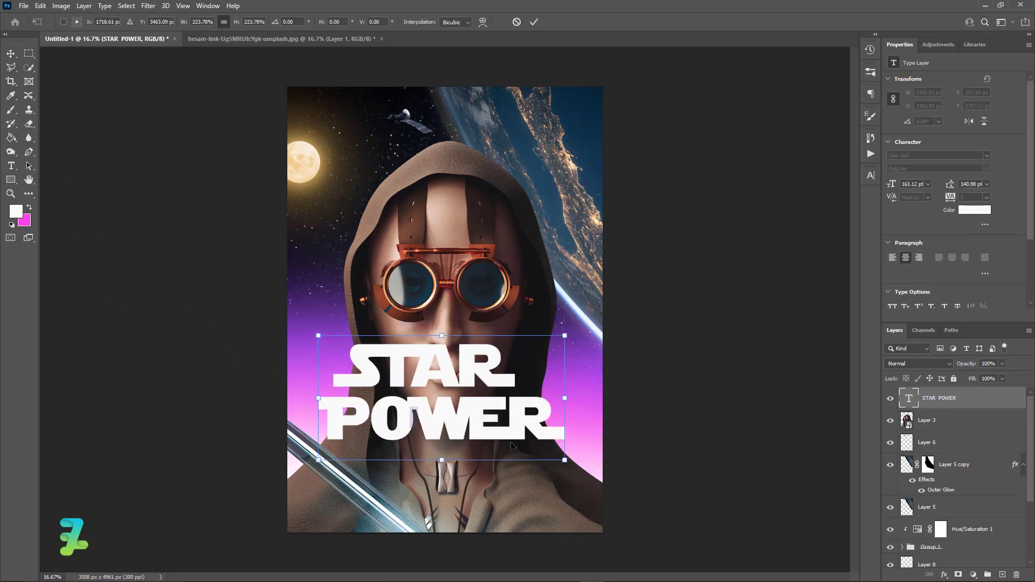
mouse_move(505, 444)
mouse_down()
mouse_move(504, 485)
mouse_move(498, 451)
mouse_up()
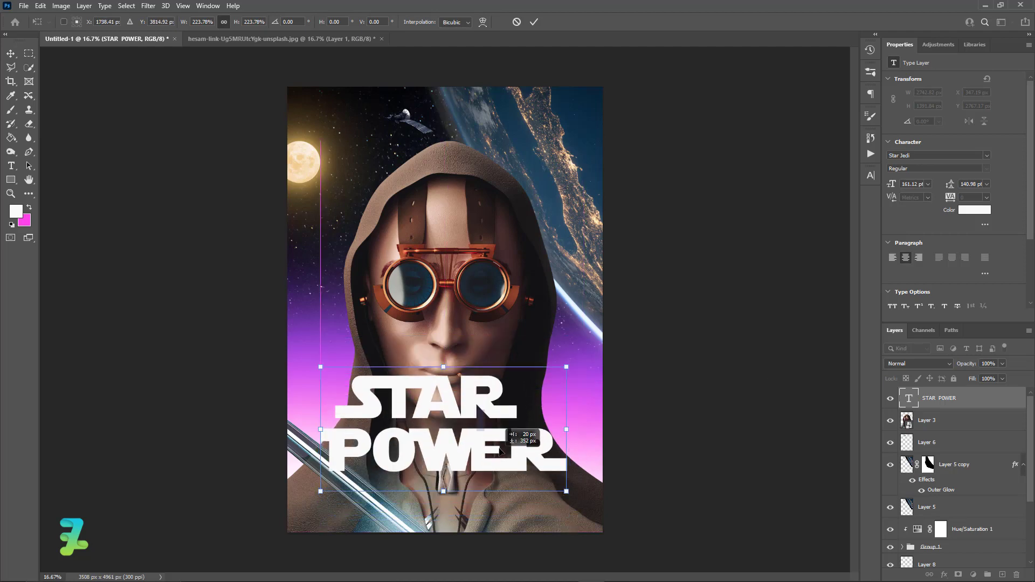
drag(500, 449, 502, 442)
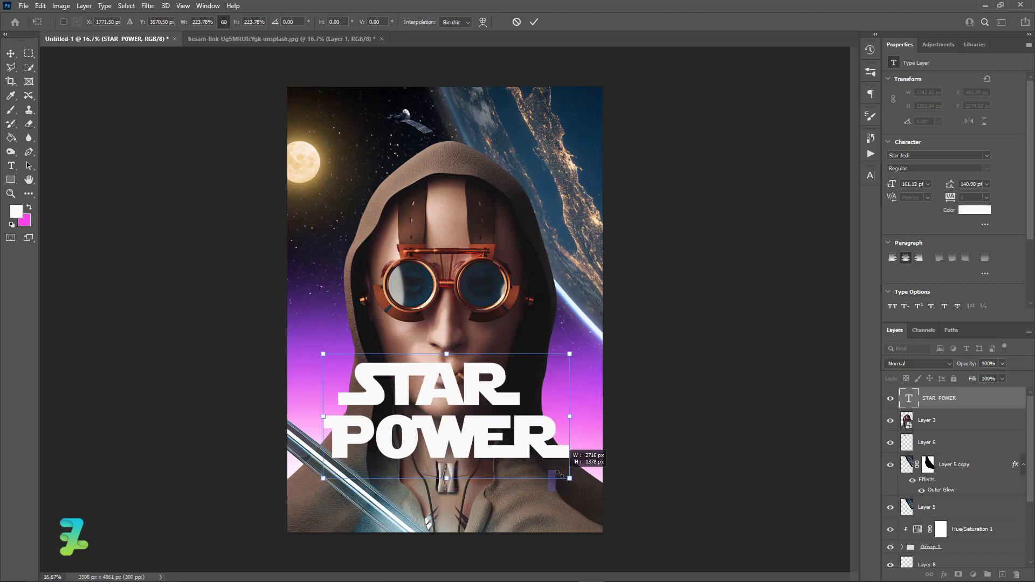
drag(559, 474, 541, 464)
click(9, 59)
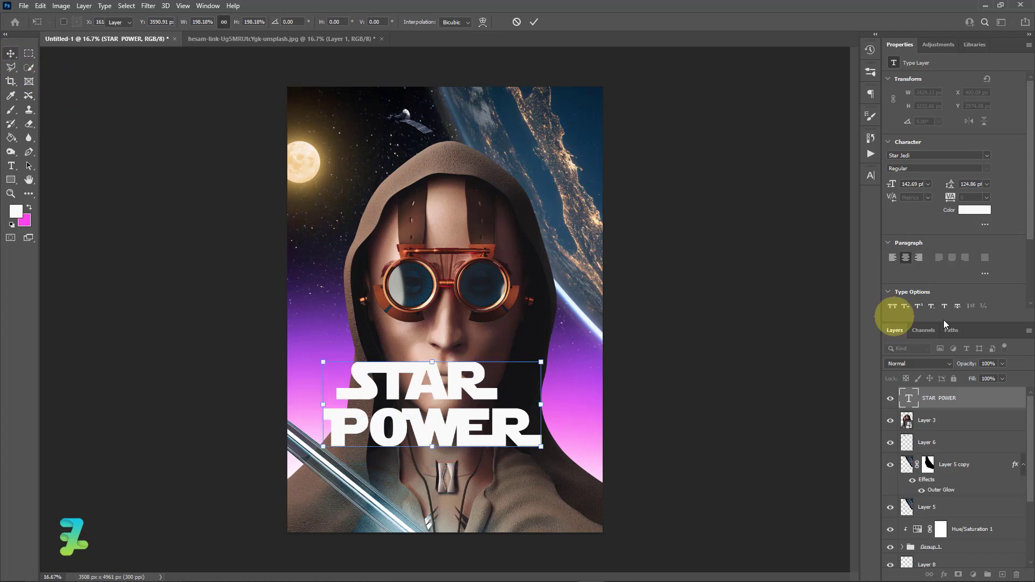
Try a tracking of 80 on the title text and reset it to 0.
double_click(908, 408)
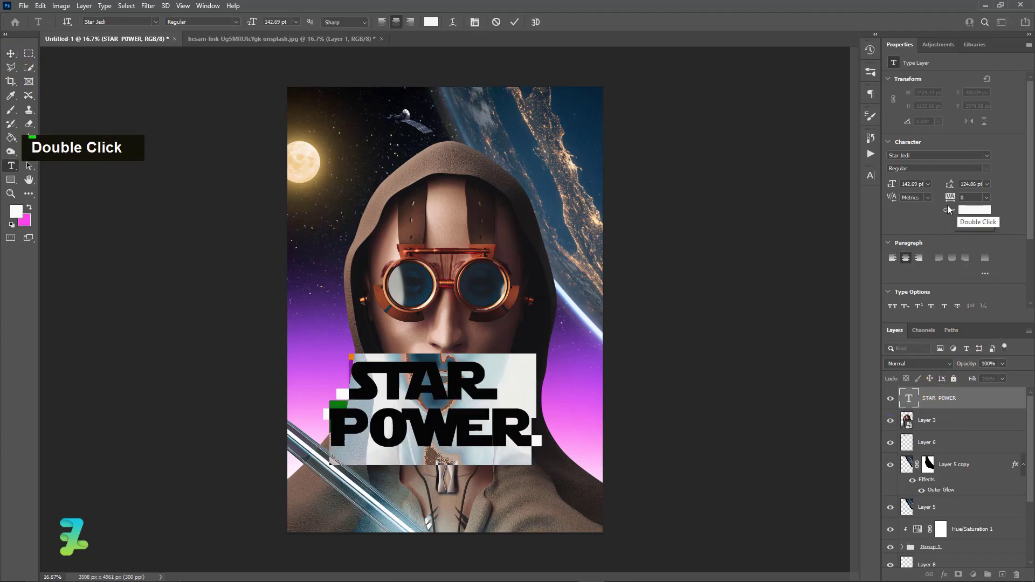
double_click(951, 198)
text(80)
key(Return)
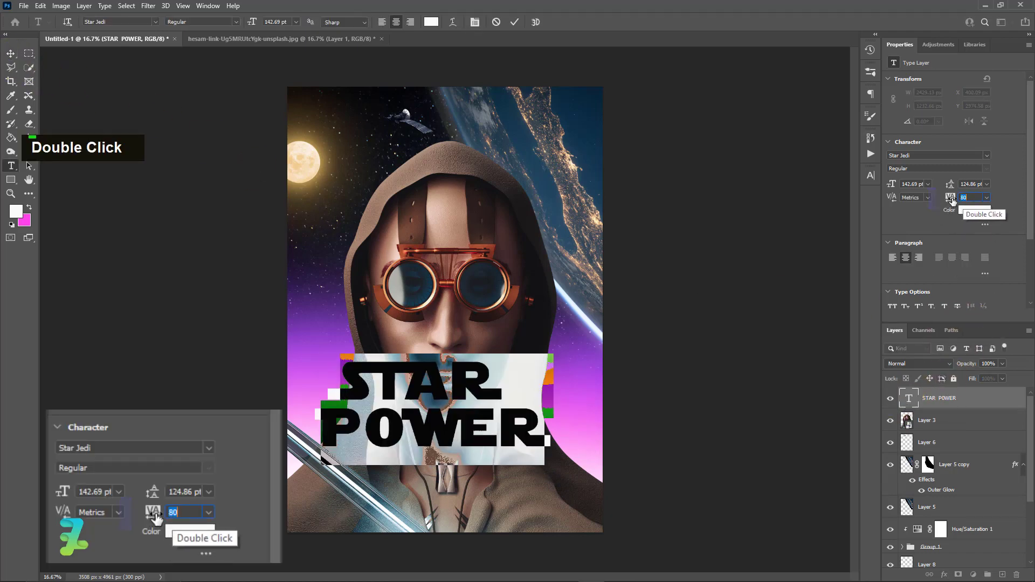
drag(953, 200, 950, 201)
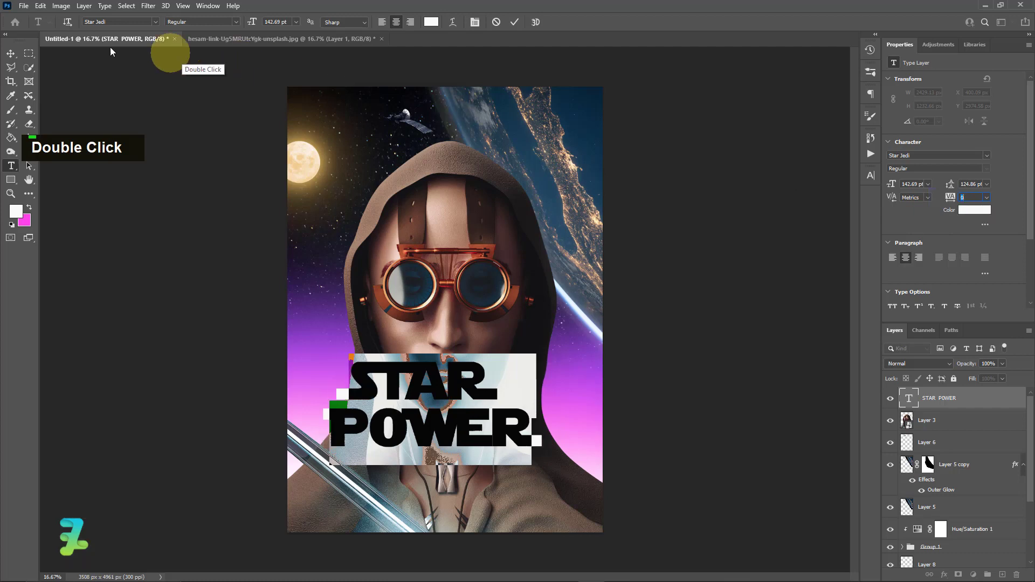
click(10, 53)
Center the title horizontally on the canvas and move it straight down about 414 px.
key(ctrl+a)
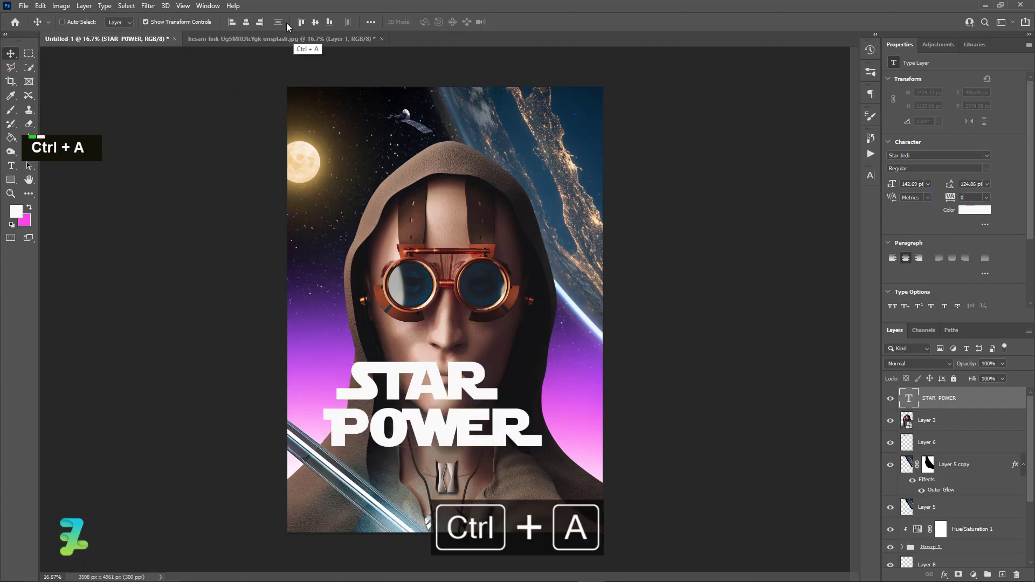
click(246, 22)
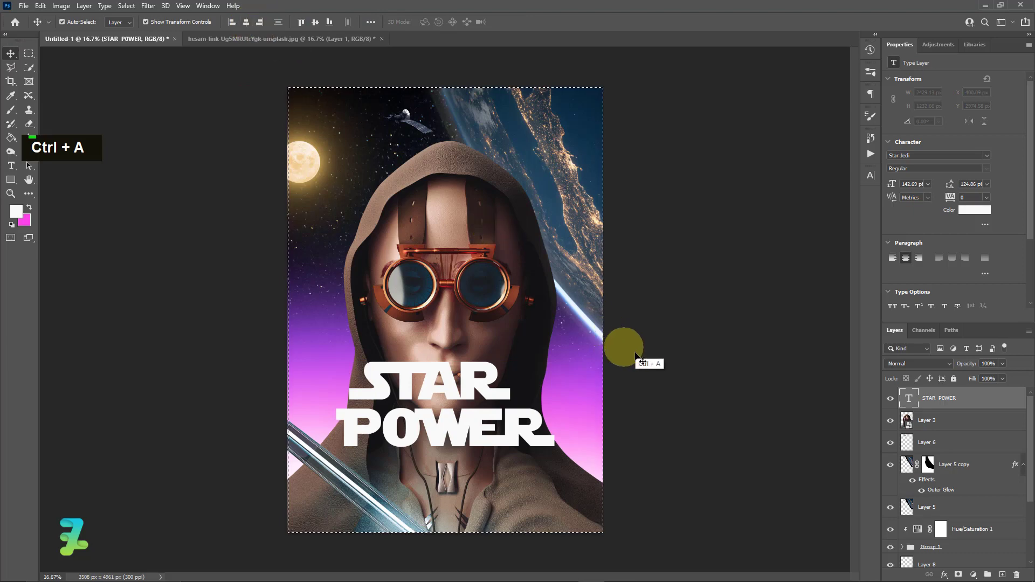
key(ctrl+d)
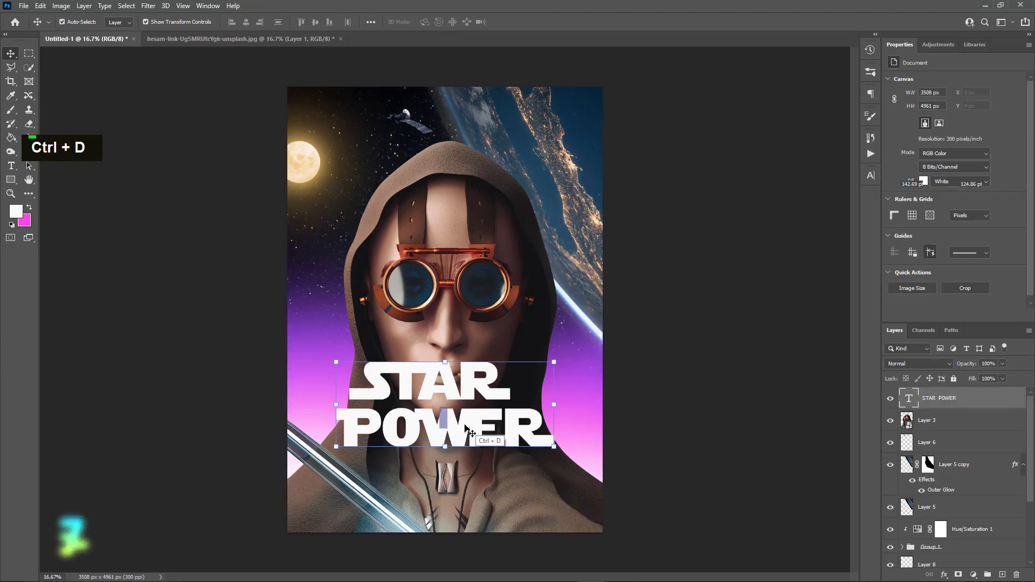
drag(468, 432, 463, 462)
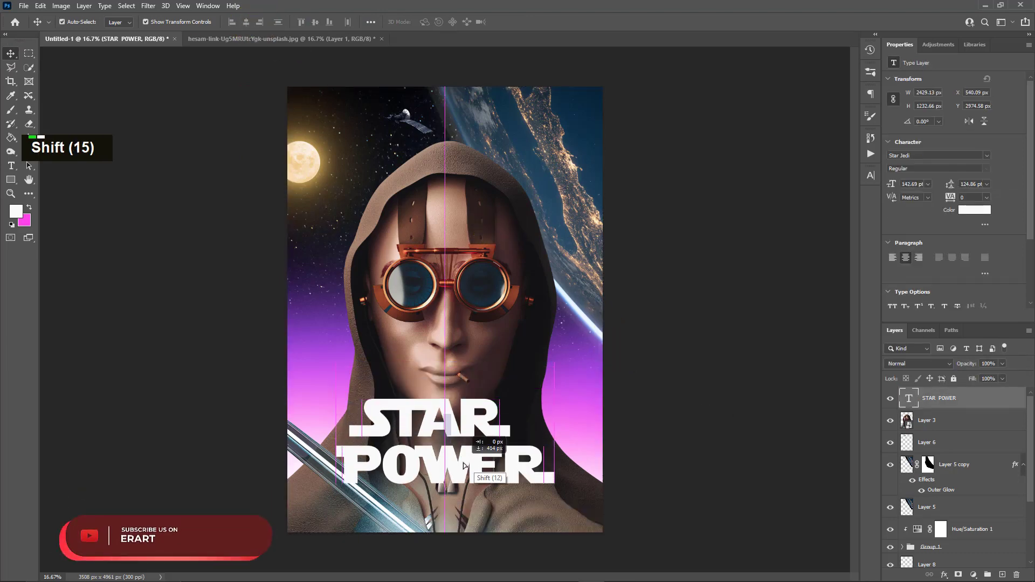
Add an outside stroke to the STAR POWER title layer, coloured black (#000000) and 40 px in size.
double_click(977, 399)
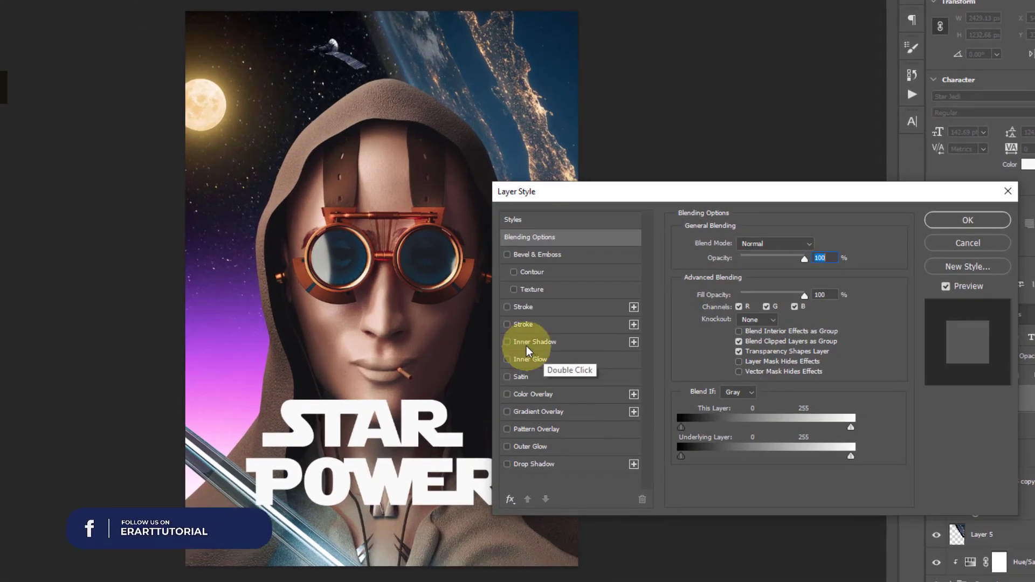
click(507, 306)
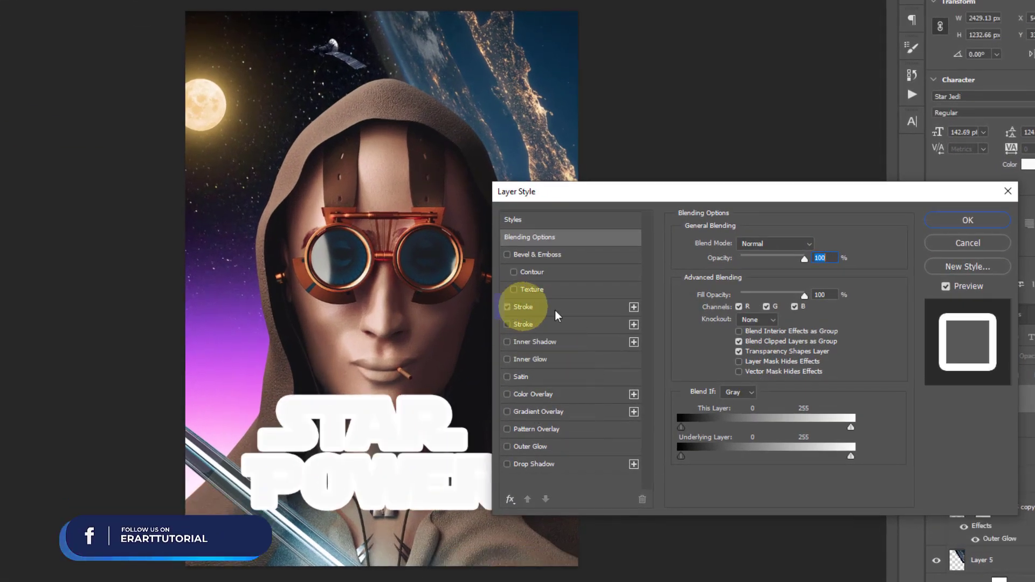
click(707, 340)
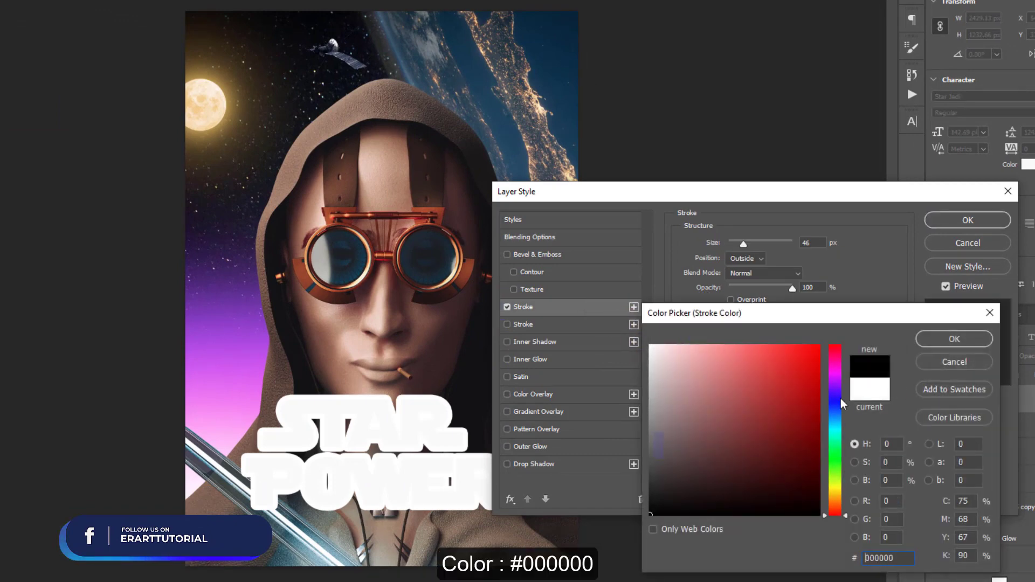
click(937, 345)
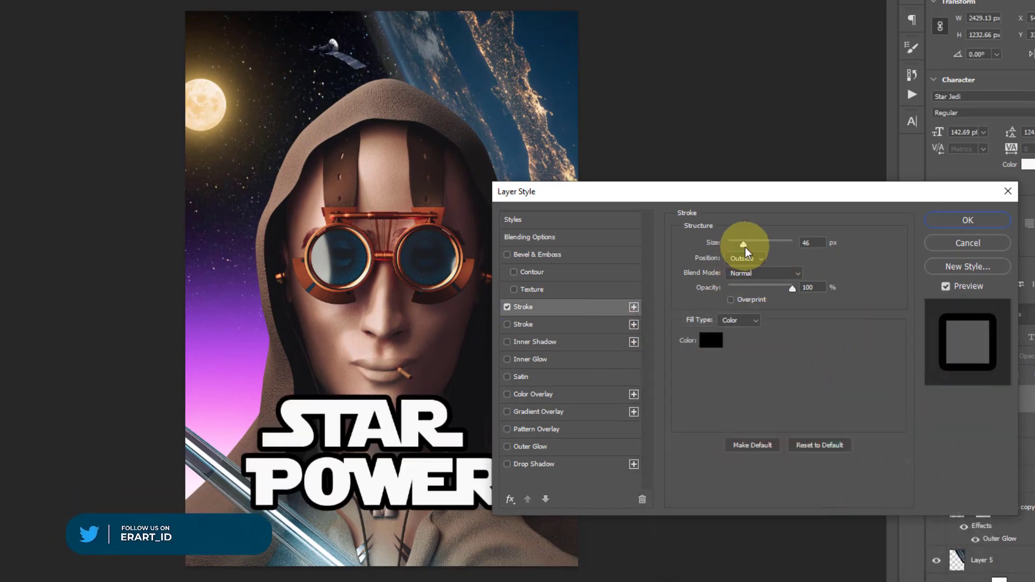
drag(744, 247, 743, 244)
Add a second, white stroke to the title, positioned outside and 68 px in size.
click(524, 325)
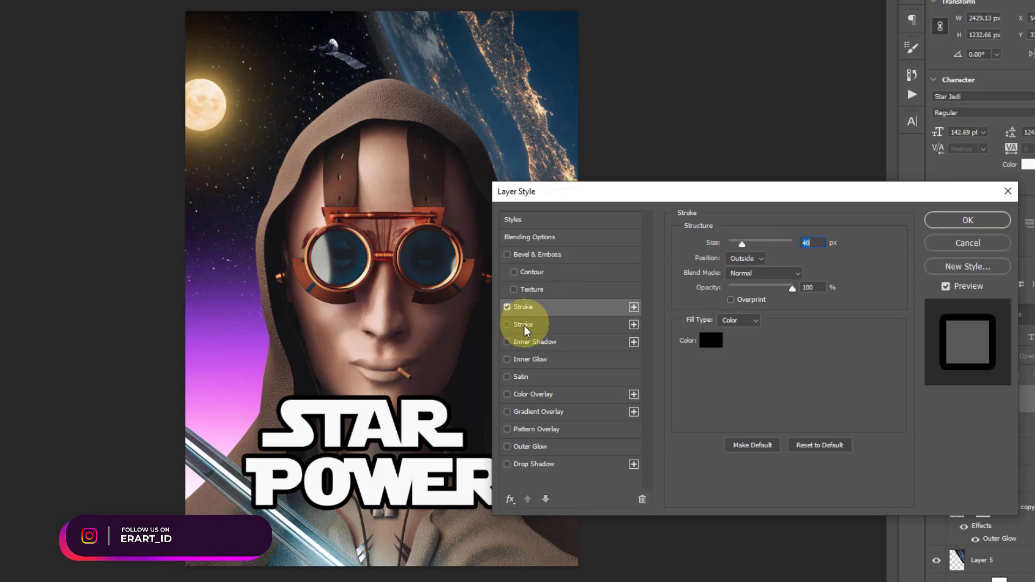
click(596, 323)
click(712, 342)
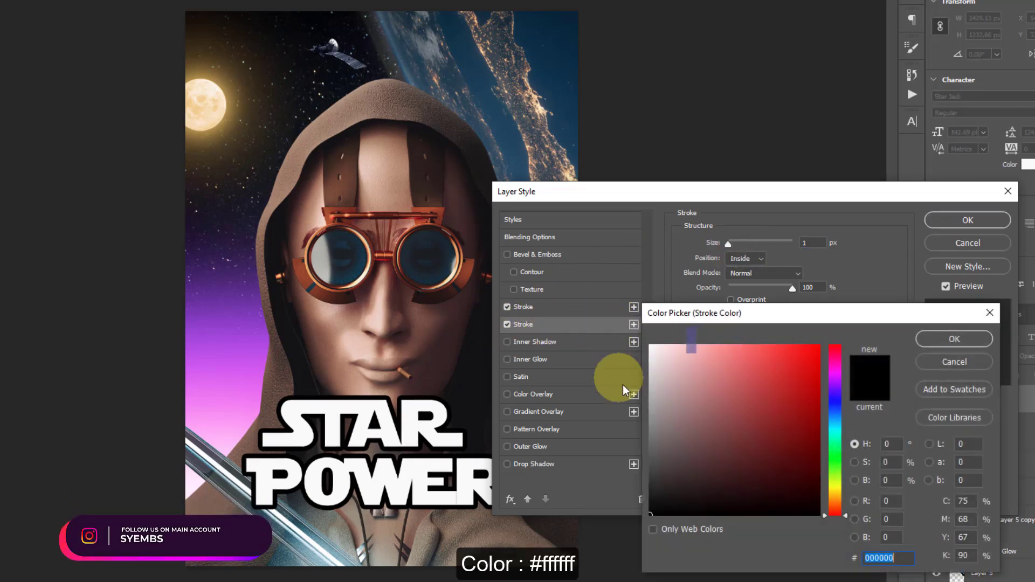
click(651, 345)
click(944, 340)
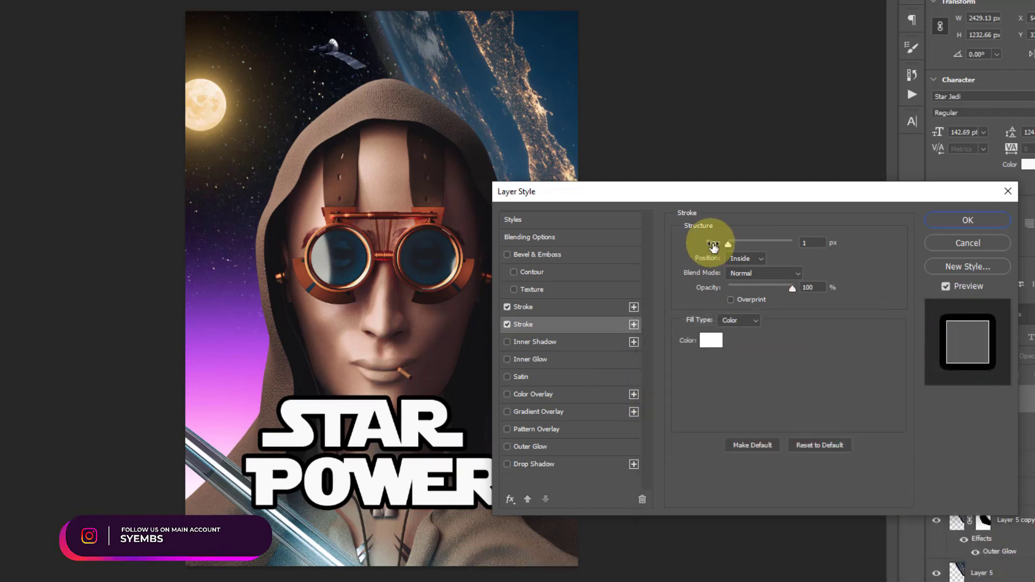
mouse_move(732, 247)
mouse_down()
mouse_move(743, 250)
mouse_move(730, 254)
mouse_up()
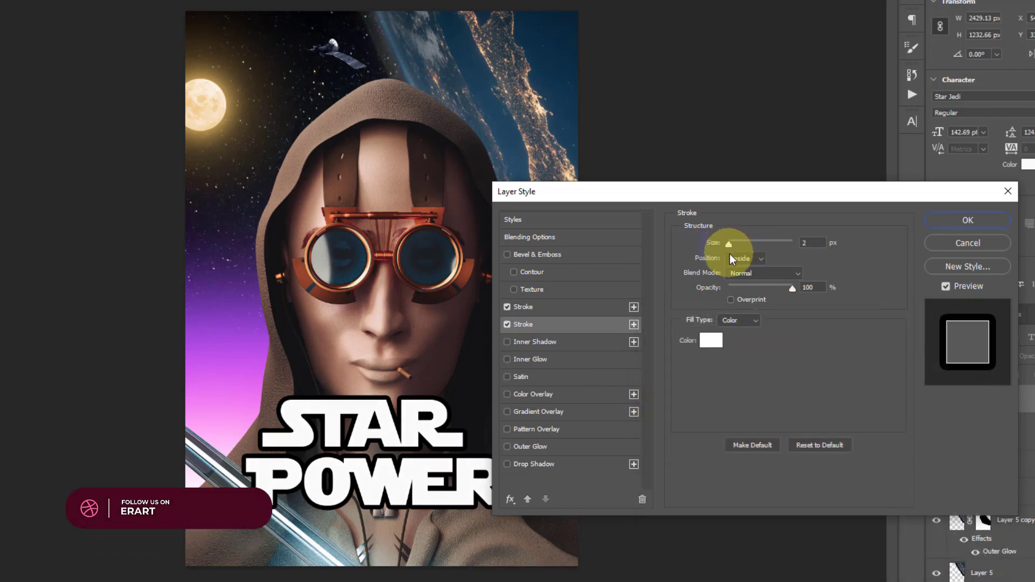
click(742, 258)
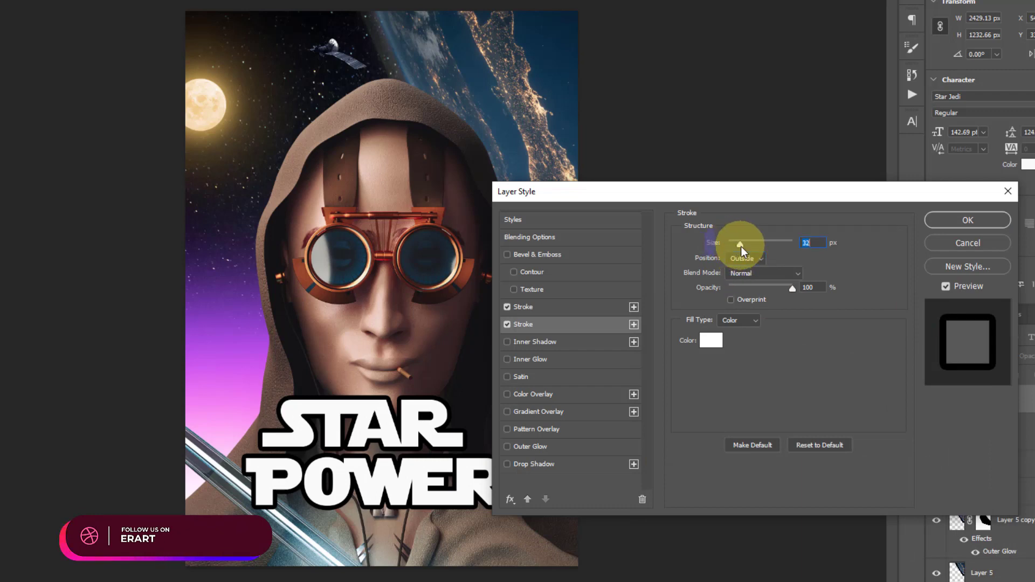
mouse_move(740, 247)
mouse_down()
mouse_move(766, 249)
mouse_move(750, 253)
mouse_up()
Recolour the title's second stroke to pale cream #ffeaca and apply the layer style.
click(706, 341)
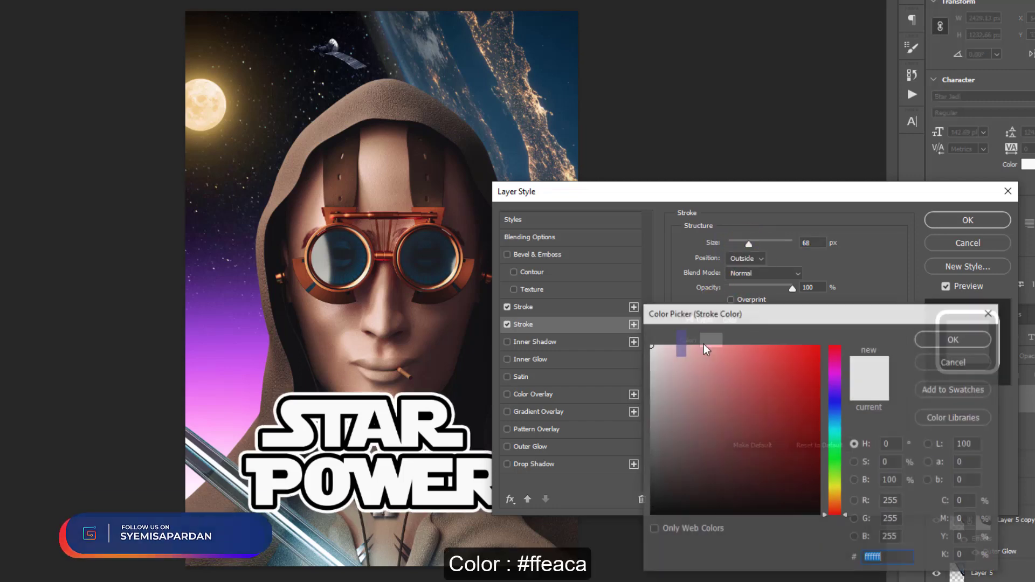
click(835, 496)
click(758, 426)
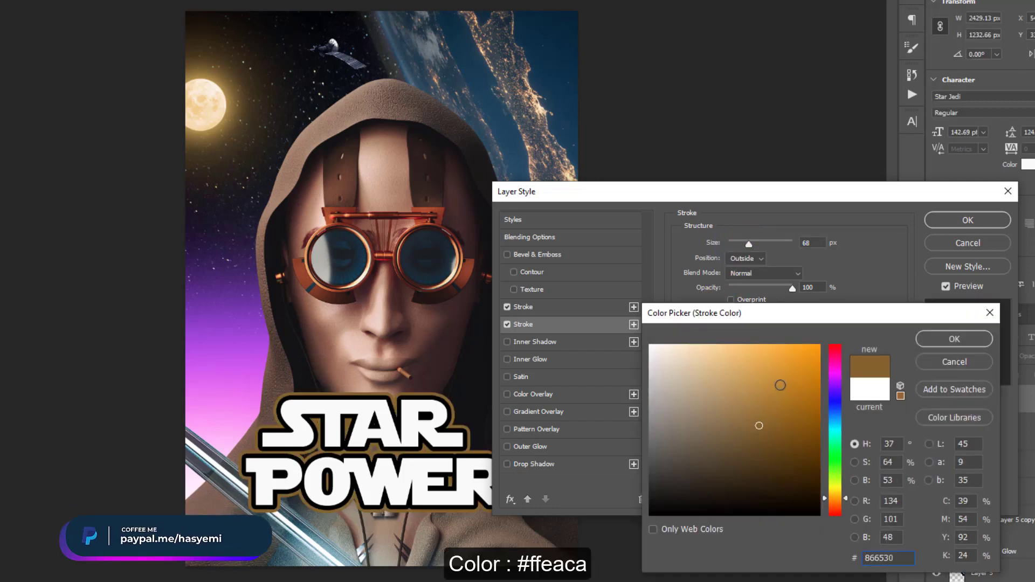
click(790, 377)
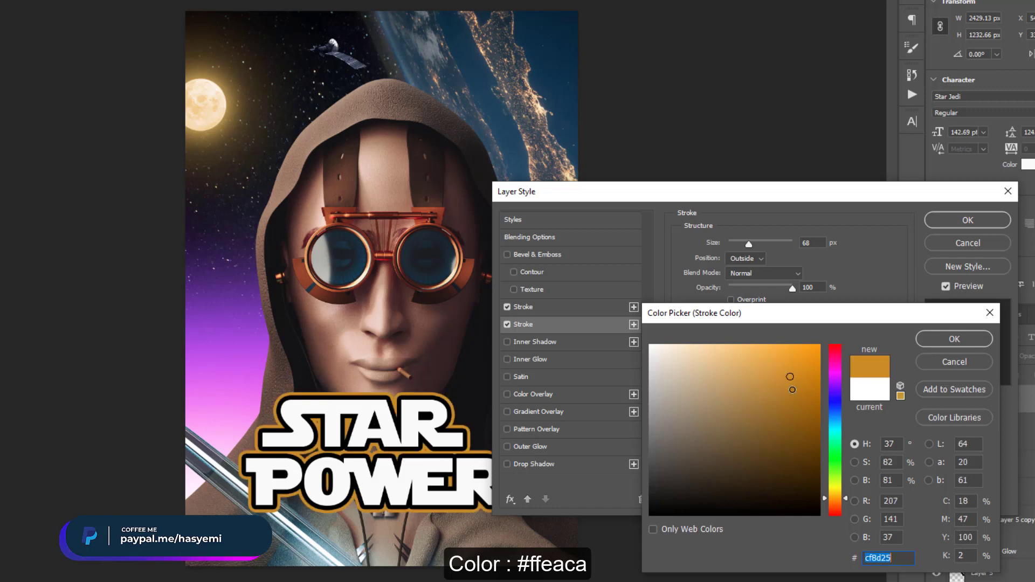
click(807, 345)
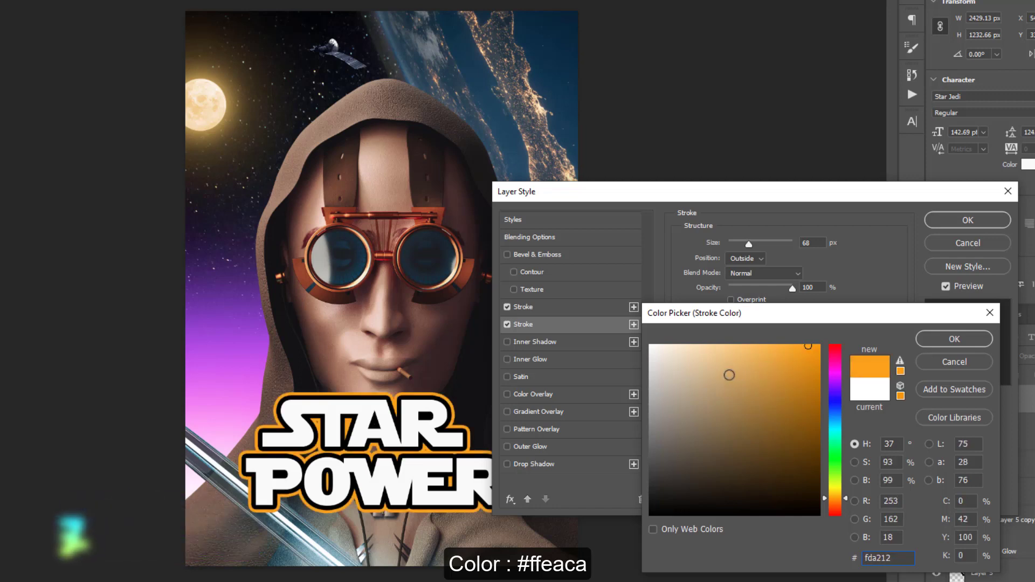
click(684, 345)
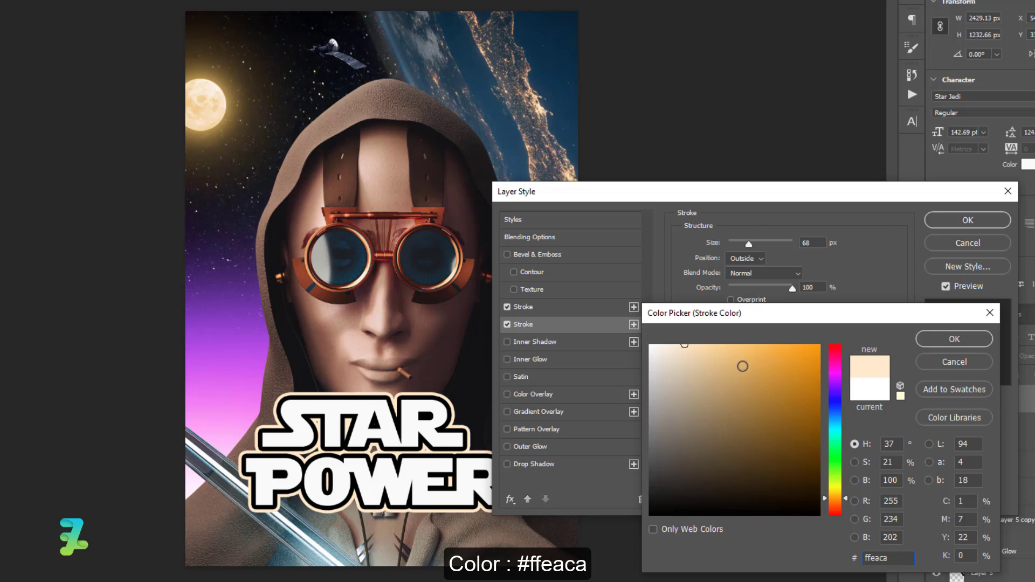
click(950, 339)
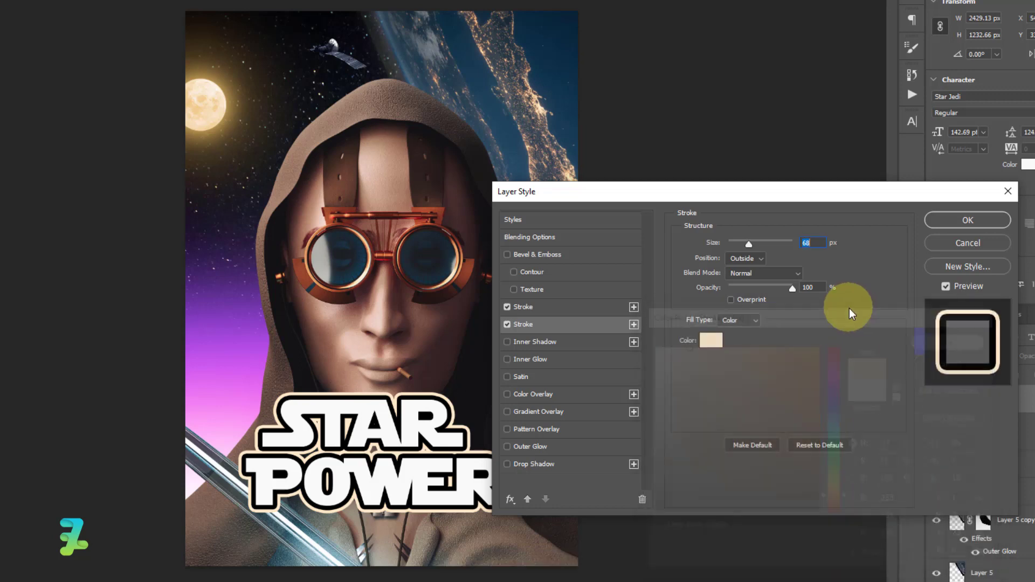
click(954, 221)
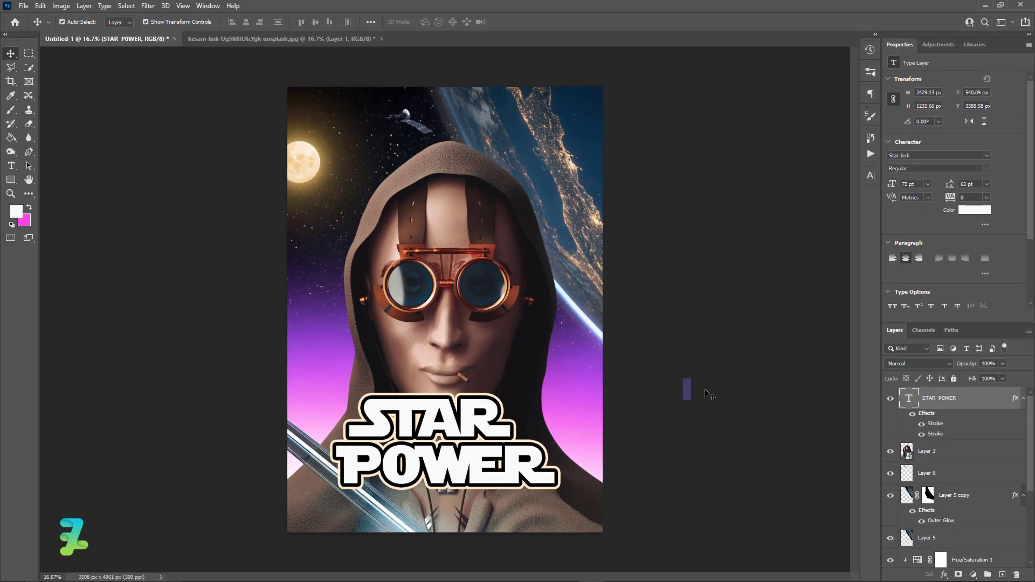
Move the outlined title straight down about 54 px, keeping it centered horizontally, and deselect it.
click(705, 390)
click(482, 429)
drag(483, 433, 483, 437)
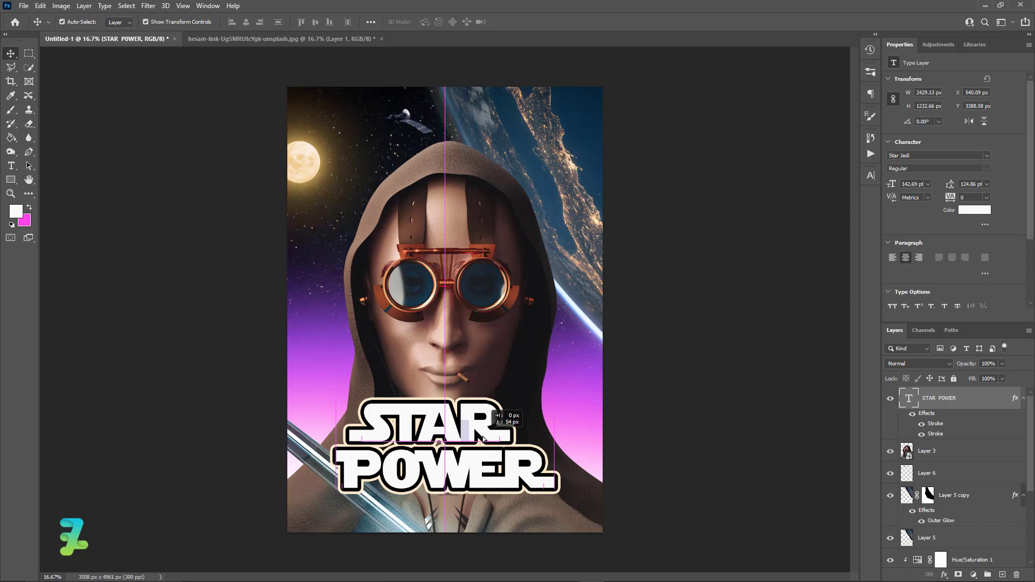
drag(483, 435, 483, 435)
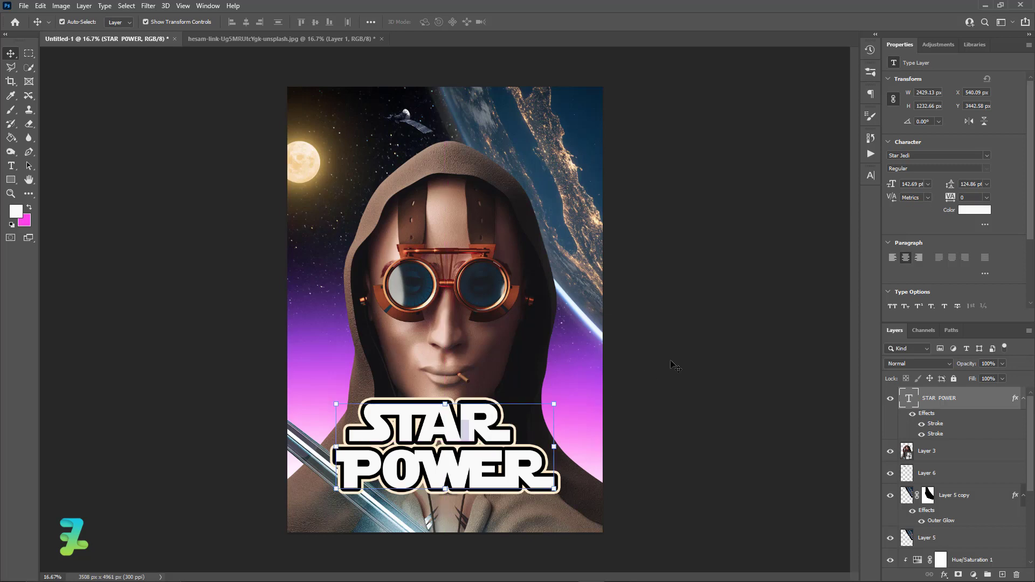
click(667, 345)
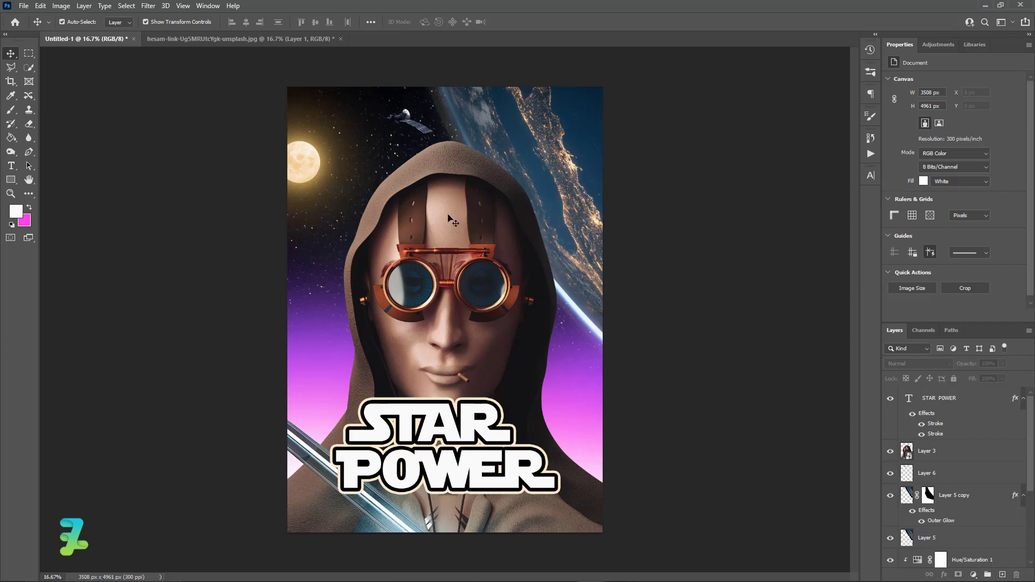
scroll(452, 221, up, 2)
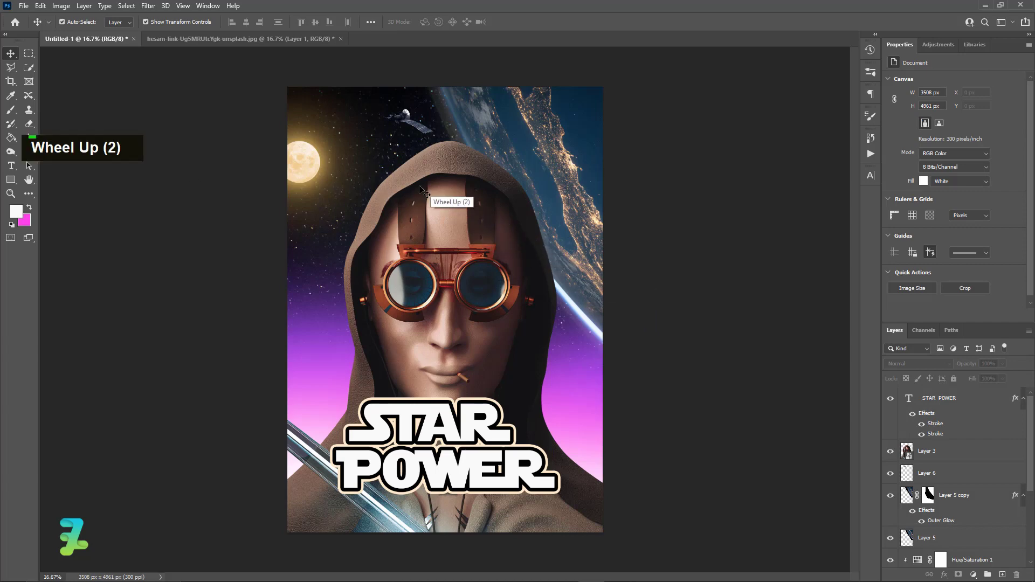
key(ctrl+minus)
key(ctrl+equal)
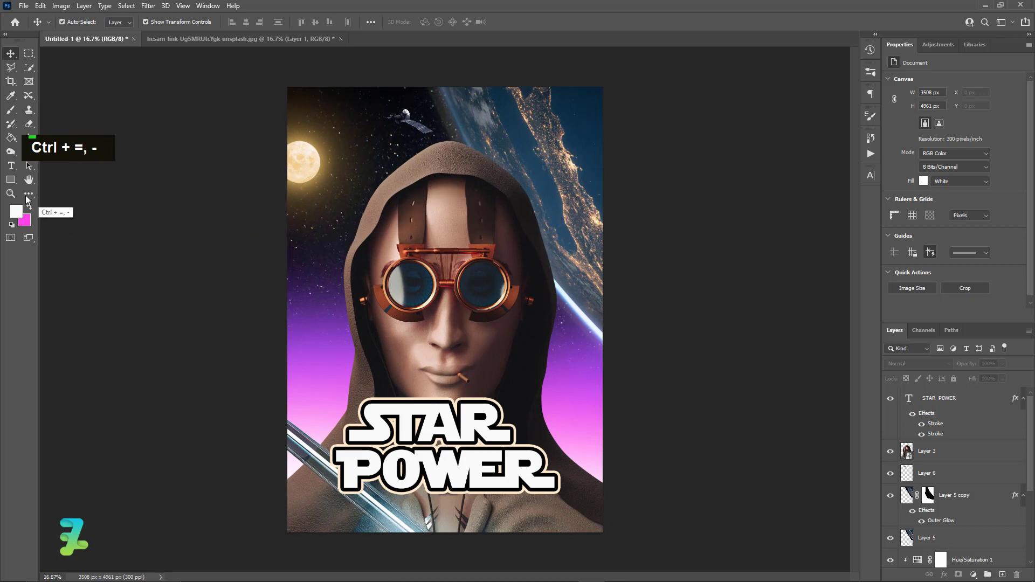
right_click(11, 180)
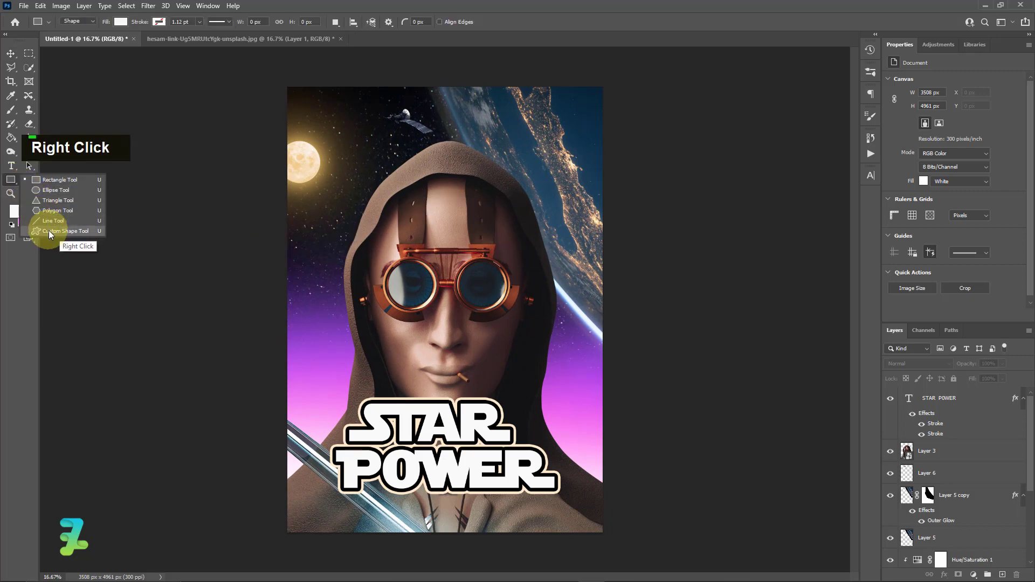
click(49, 234)
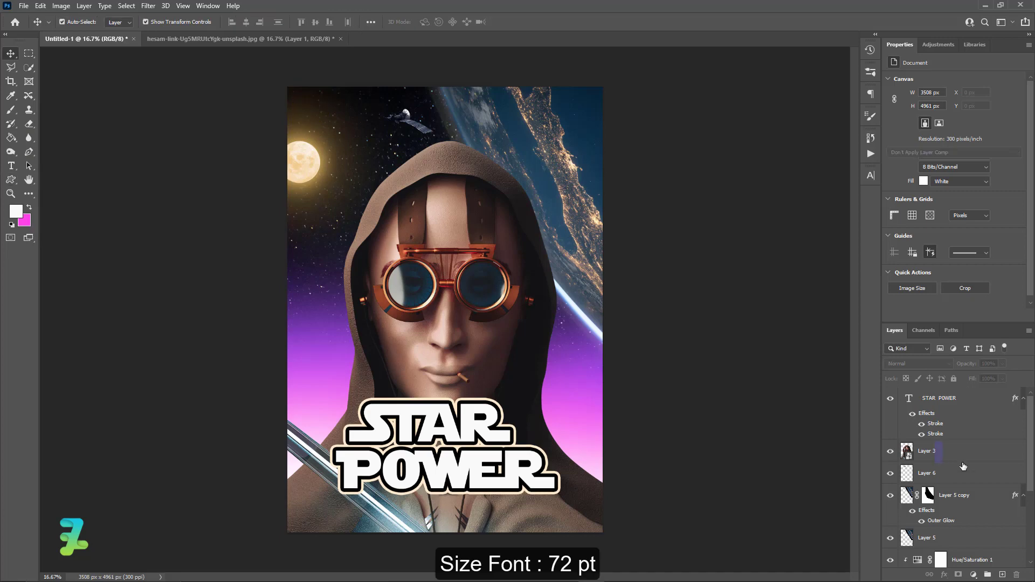
Create a new empty layer above Layer 3 and clip it to the hooded figure.
click(962, 456)
click(1002, 574)
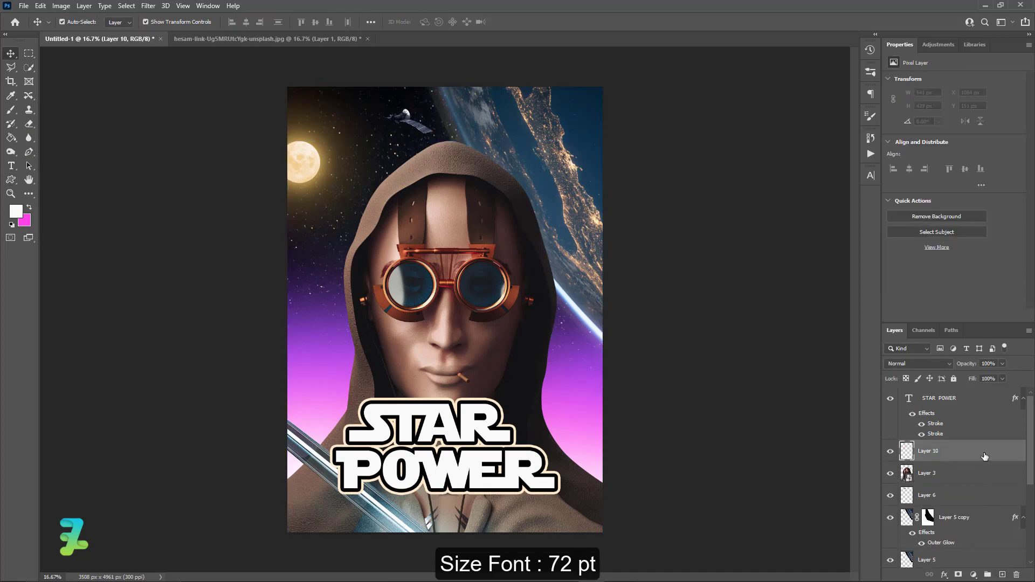
right_click(984, 453)
click(915, 203)
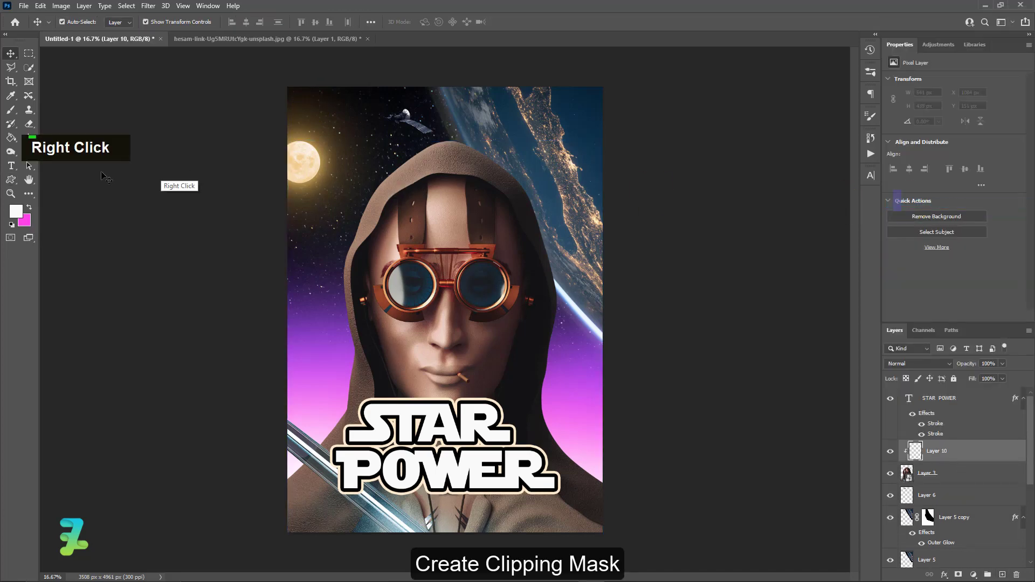
Paint a soft white highlight with a 2700 px brush from outside the canvas onto the figure's lower left side.
click(12, 112)
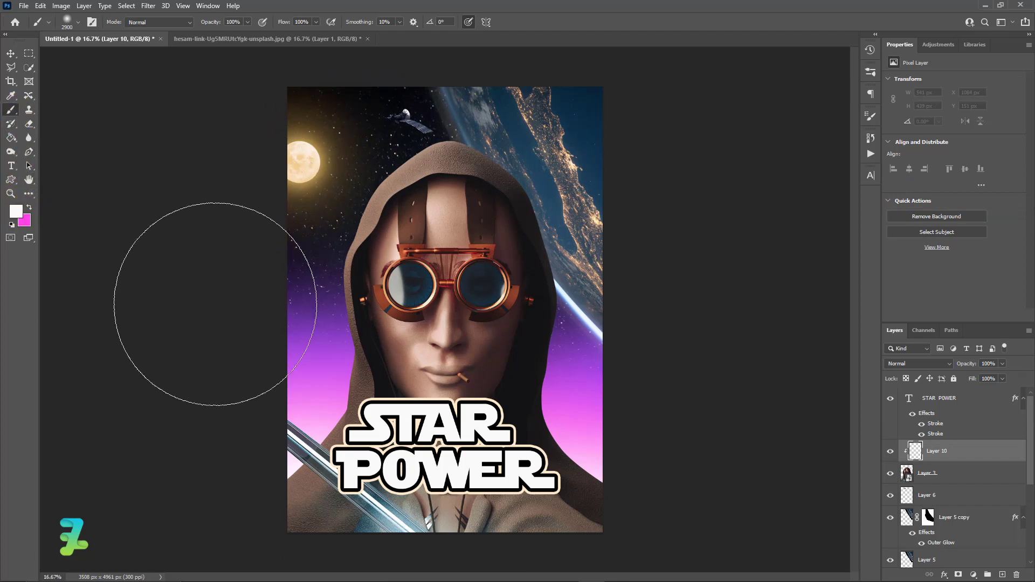
key(bracketleft)
key(bracketleft)
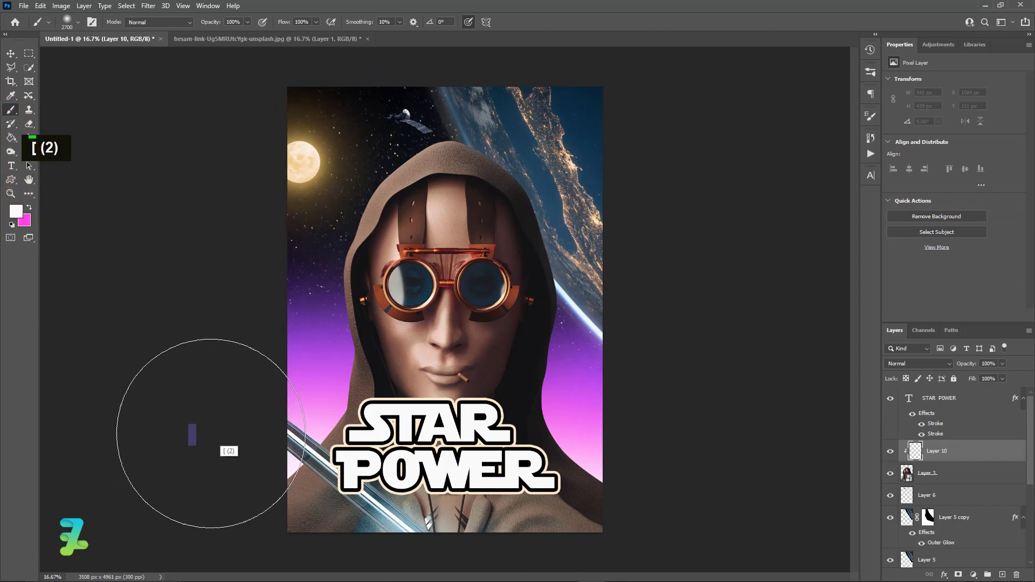
double_click(210, 418)
Dab more soft white highlights with a 1400 px brush around the hood's upper left edge and down the figure's left side.
key(bracketleft)
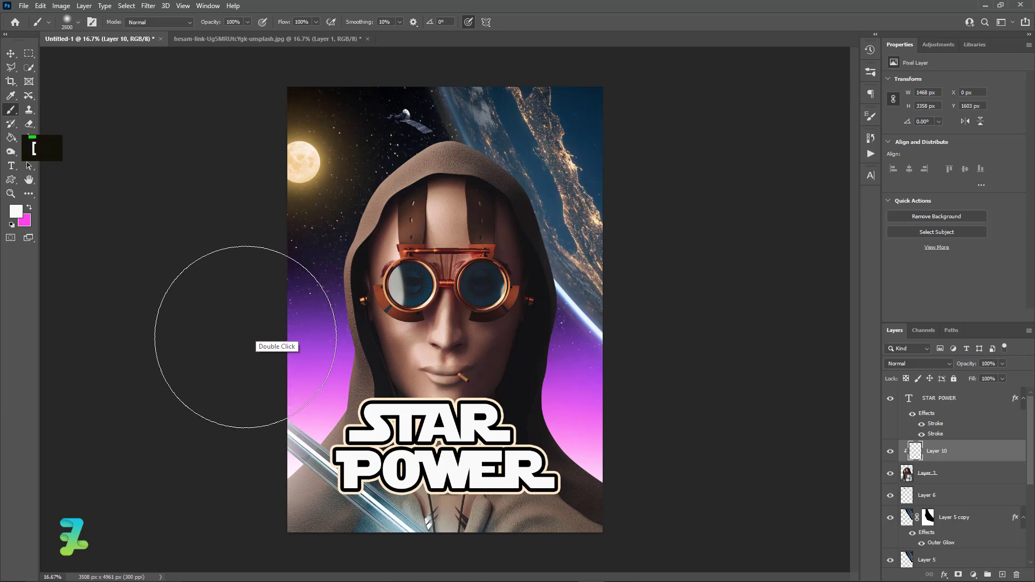
key(bracketleft)
key(bracketleft)
key(bracketleft)
key(bracketleft)
key(bracketleft)
key(bracketleft)
key(bracketleft)
key(bracketleft)
key(bracketleft)
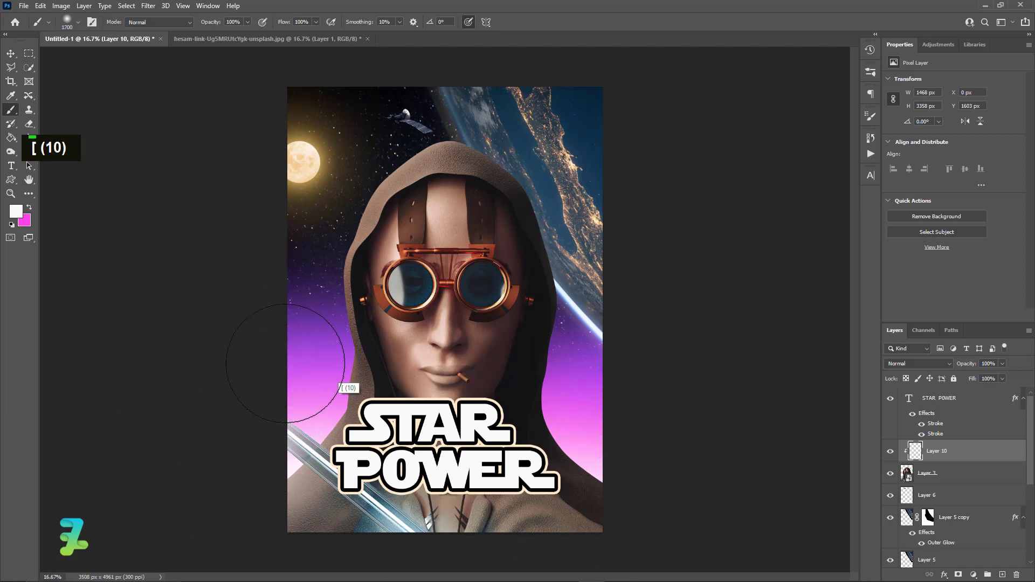
key(bracketleft)
key(bracketleft)
key(bracketleft)
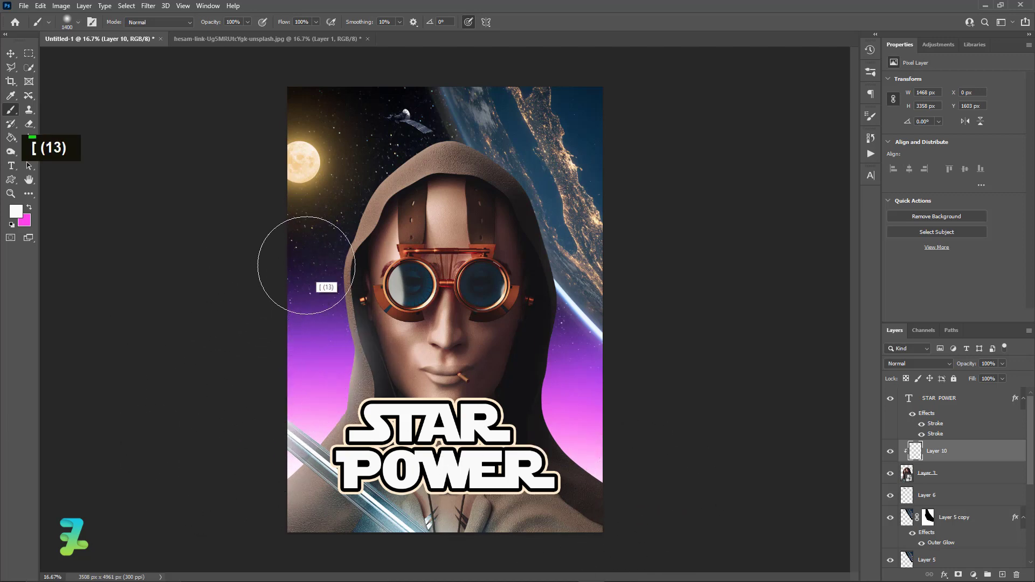
double_click(324, 180)
double_click(327, 147)
double_click(279, 201)
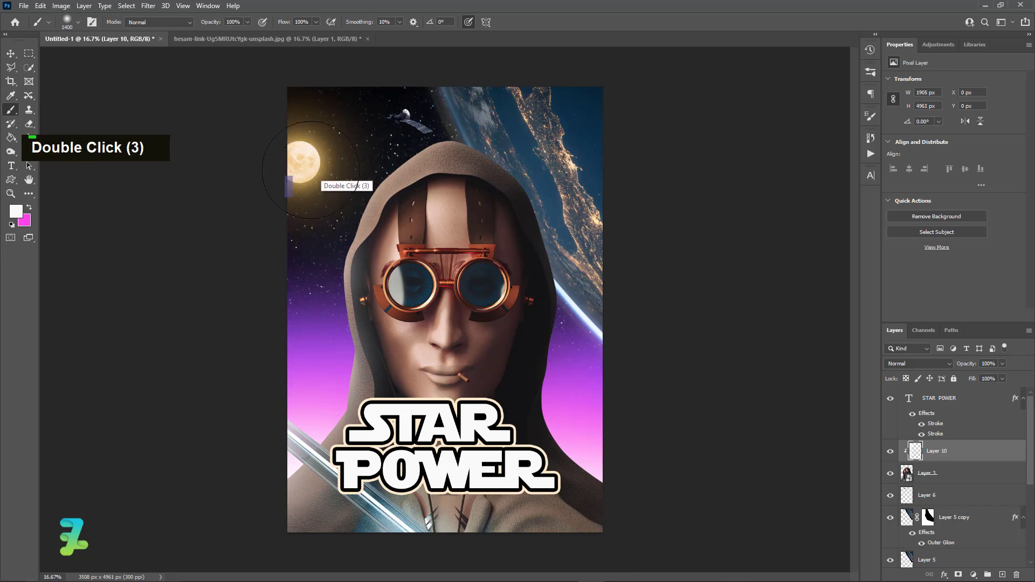
double_click(340, 134)
double_click(370, 93)
double_click(374, 97)
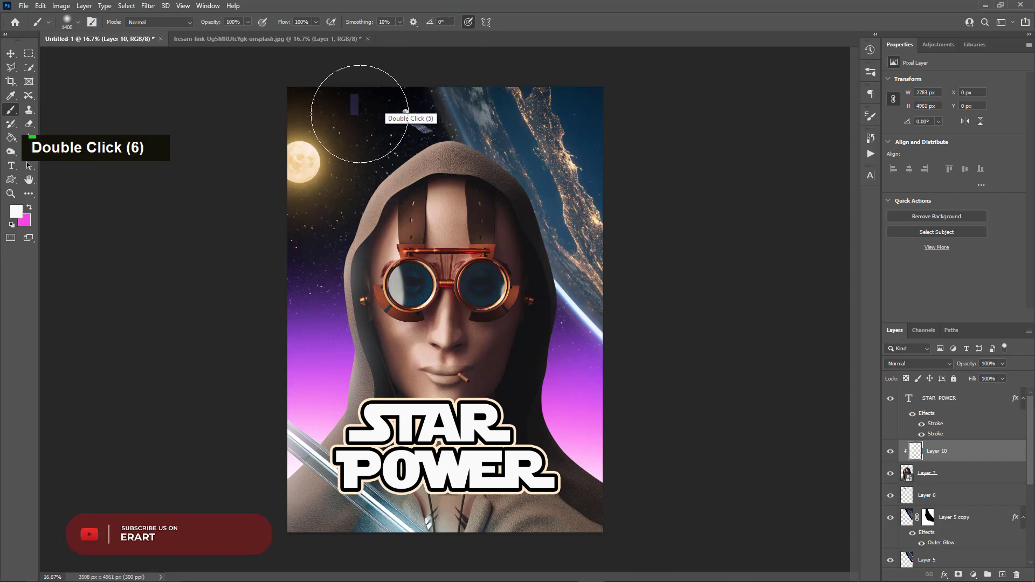
double_click(281, 227)
double_click(269, 302)
double_click(260, 374)
double_click(237, 399)
double_click(203, 428)
double_click(194, 434)
double_click(189, 440)
double_click(185, 446)
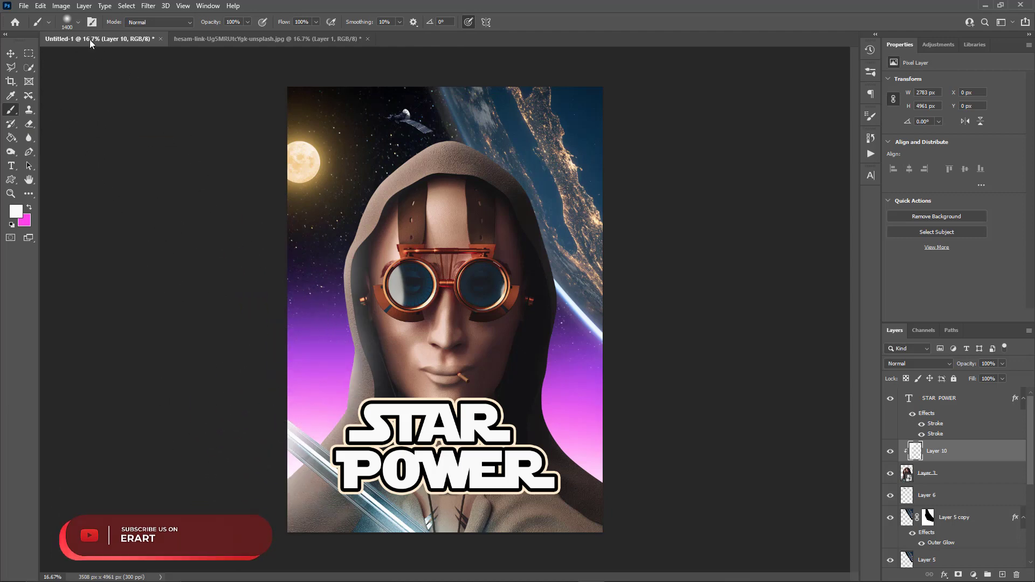
Erase the white highlight from the figure's lower chest up through the face to the goggles with a soft 1700 px Eraser.
click(29, 123)
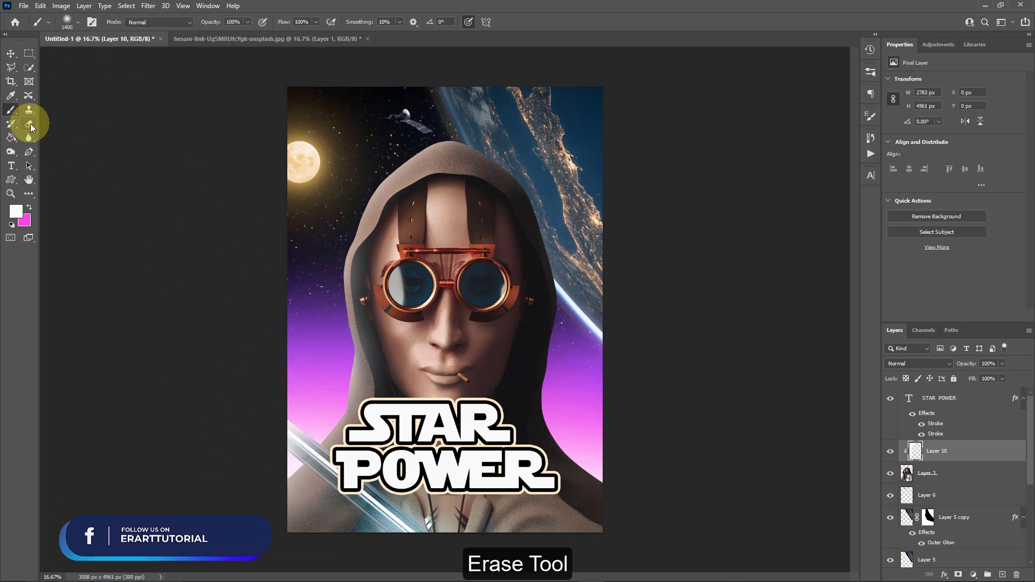
key(bracketright)
key(bracketright)
key(bracketright)
key(bracketright)
key(bracketright)
key(bracketright)
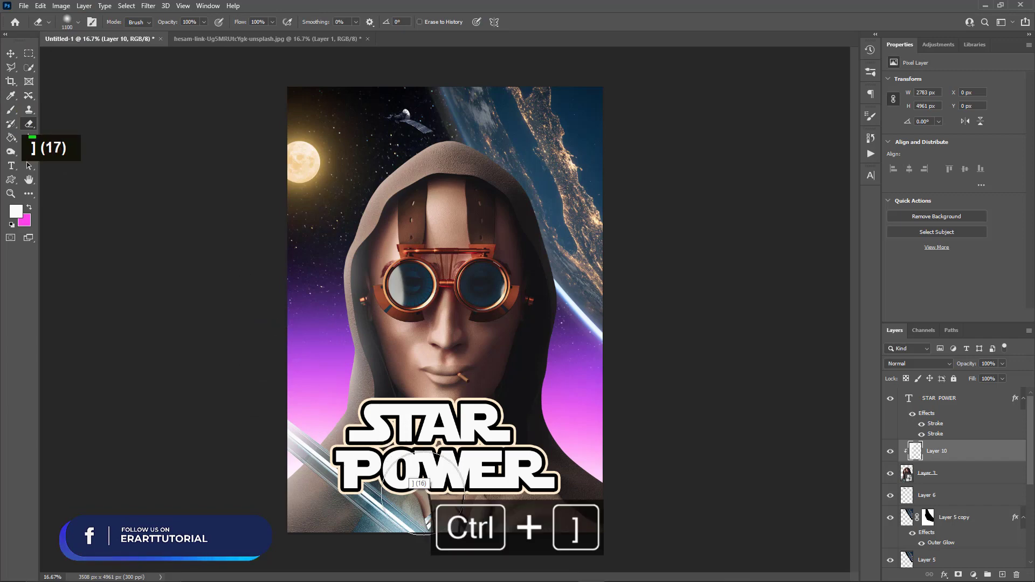
key(bracketright)
key(bracketright)
key(bracketright)
key(bracketright)
double_click(376, 524)
double_click(421, 515)
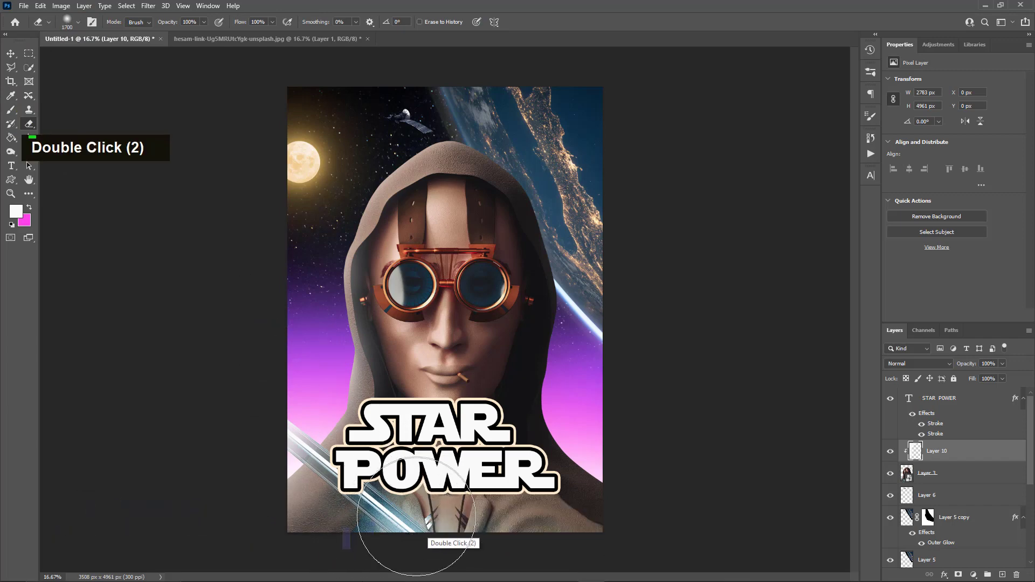
double_click(434, 516)
double_click(452, 434)
double_click(455, 405)
double_click(447, 347)
double_click(437, 318)
double_click(432, 295)
double_click(426, 302)
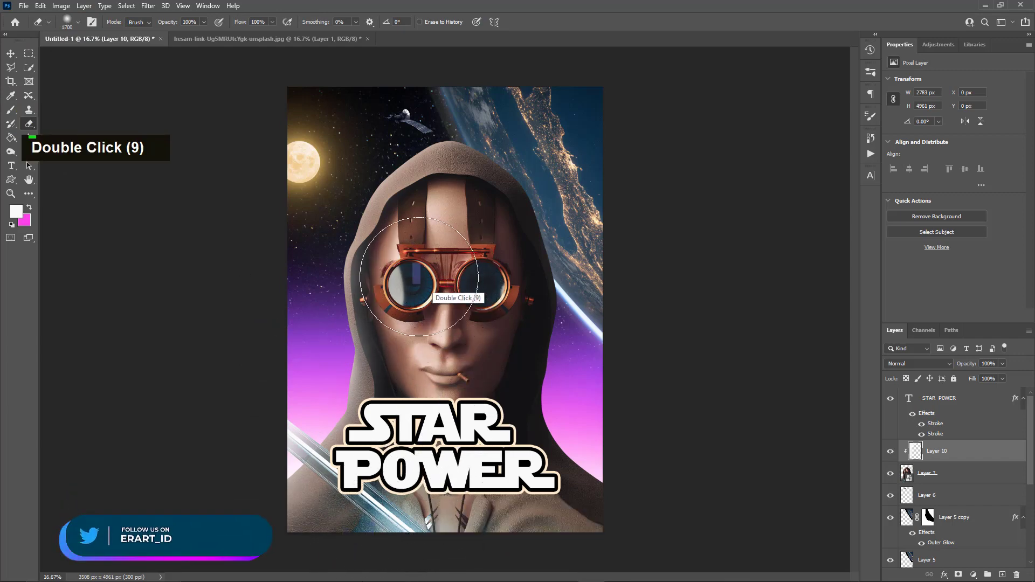
double_click(424, 307)
double_click(428, 313)
double_click(427, 313)
Erase more highlight with a 1500 px Eraser from the goggles down to the chest and across the shaded shoulder, and deselect the layer.
key(bracketleft)
key(bracketleft)
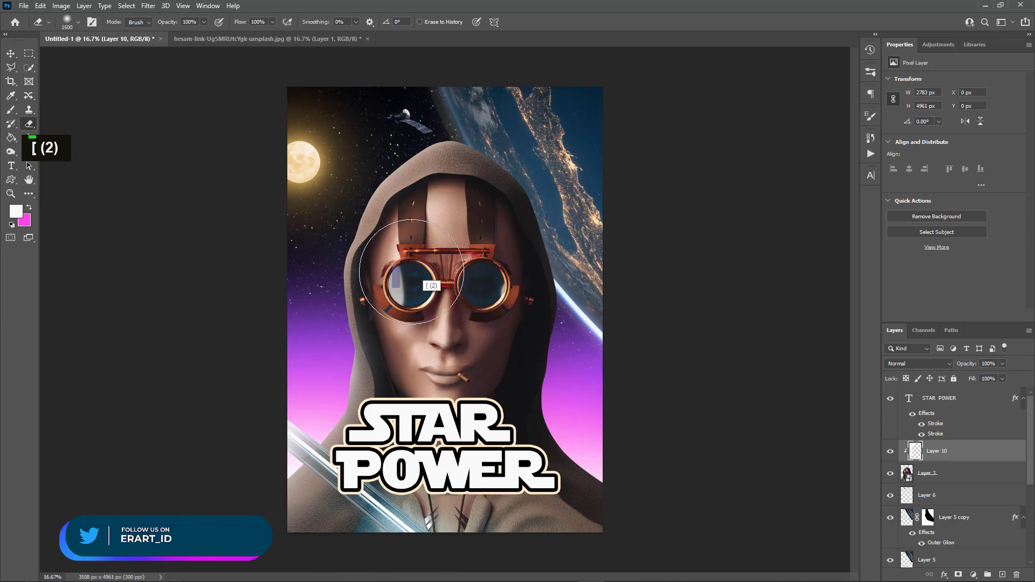
double_click(422, 313)
double_click(420, 312)
double_click(422, 331)
double_click(429, 372)
double_click(442, 420)
double_click(452, 454)
double_click(439, 488)
double_click(420, 523)
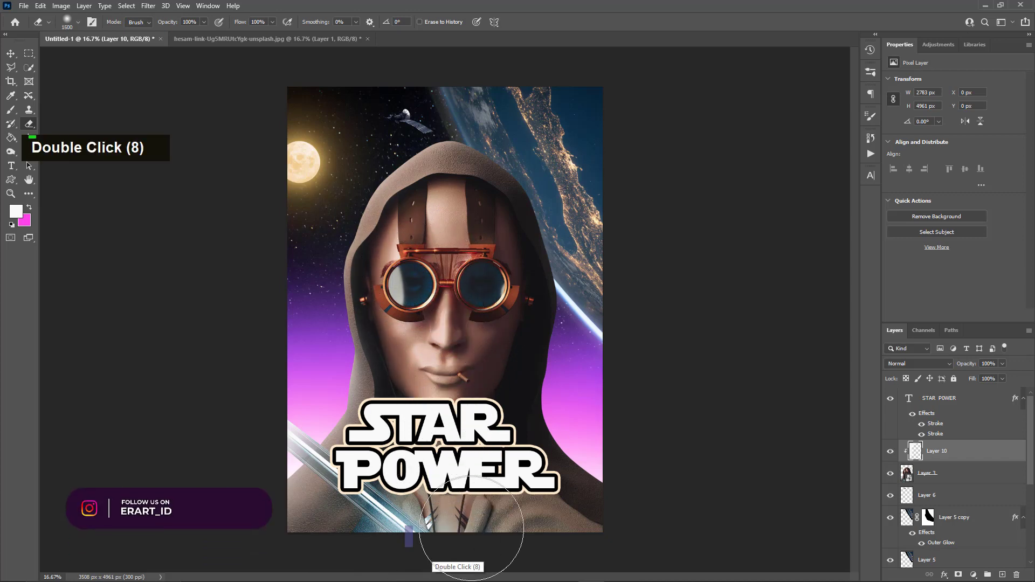
double_click(482, 548)
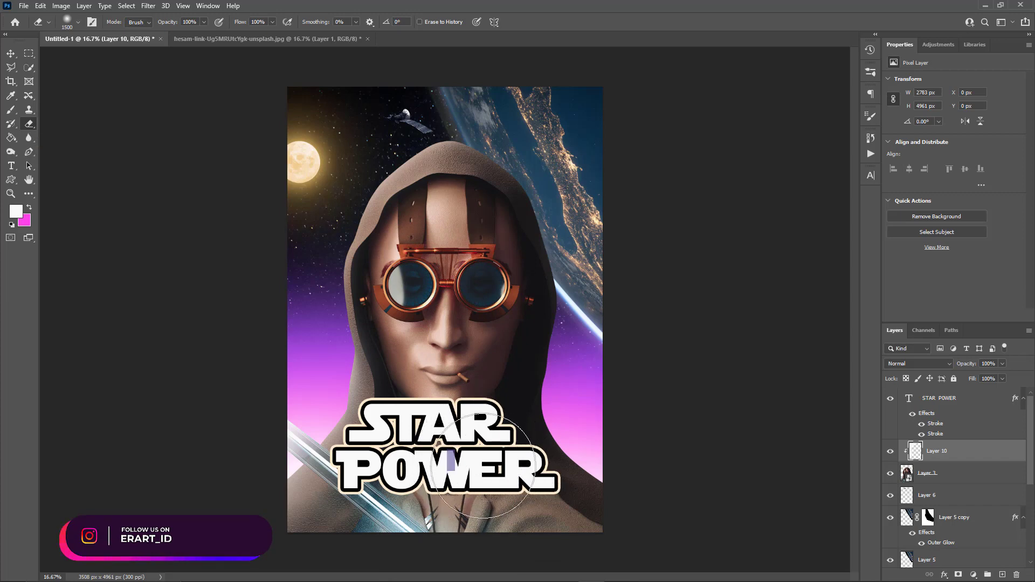
double_click(485, 465)
double_click(492, 461)
double_click(501, 457)
double_click(512, 451)
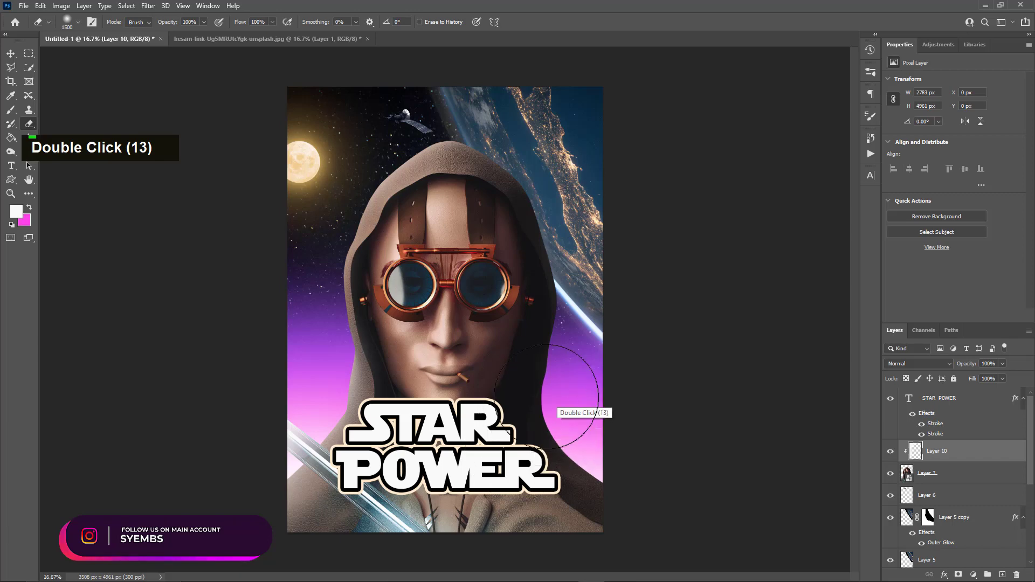
click(10, 55)
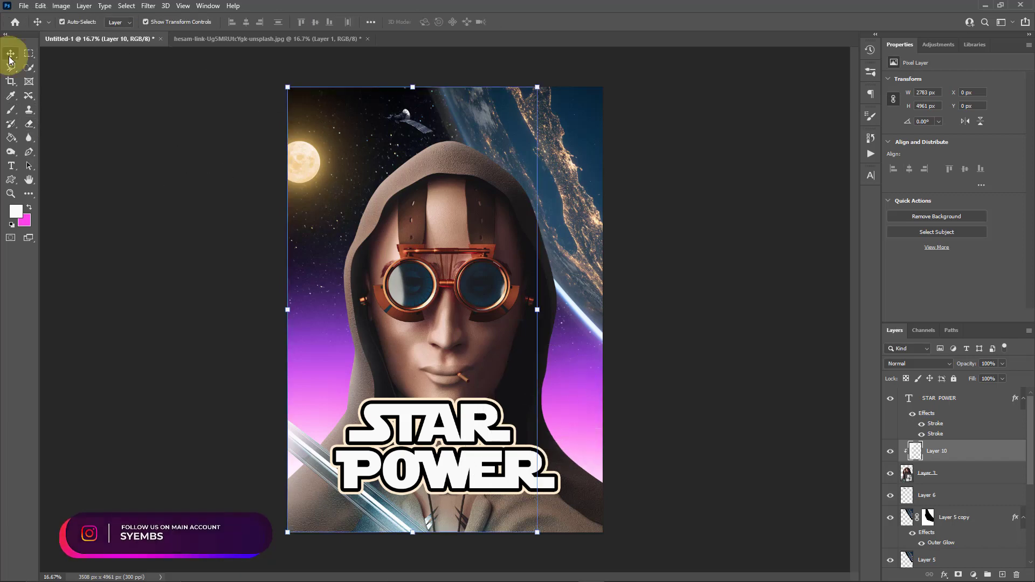
click(676, 349)
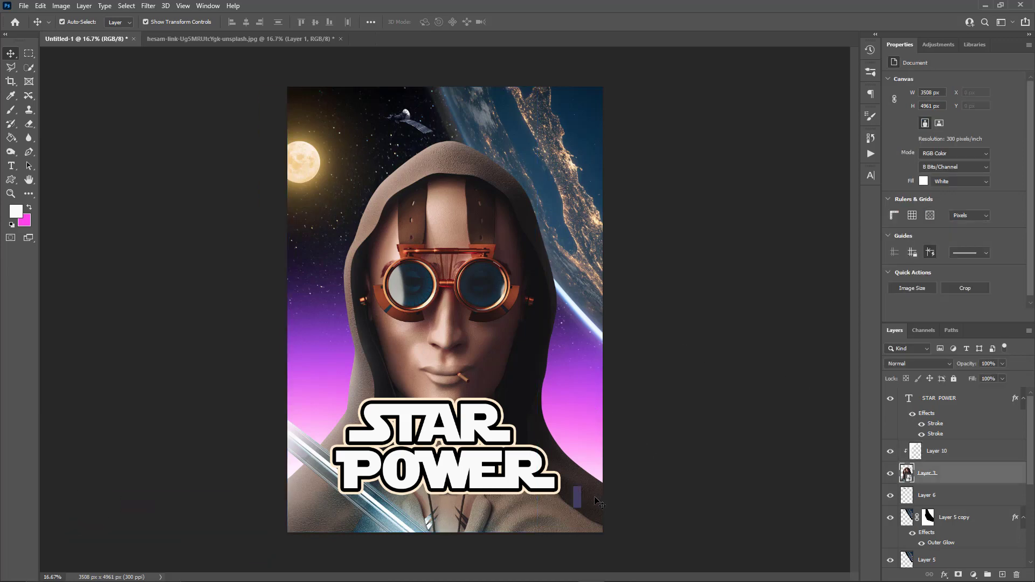
Hide the STAR POWER text, stamp all visible layers into a new layer above Layer 10, and show the text again.
click(963, 469)
key(ctrl)
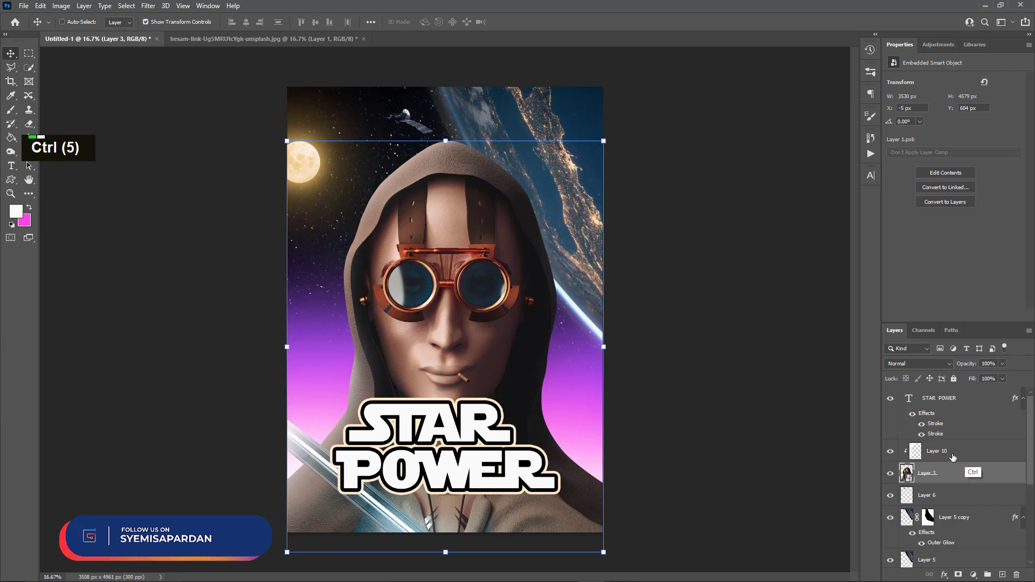
scroll(966, 407, up, 3)
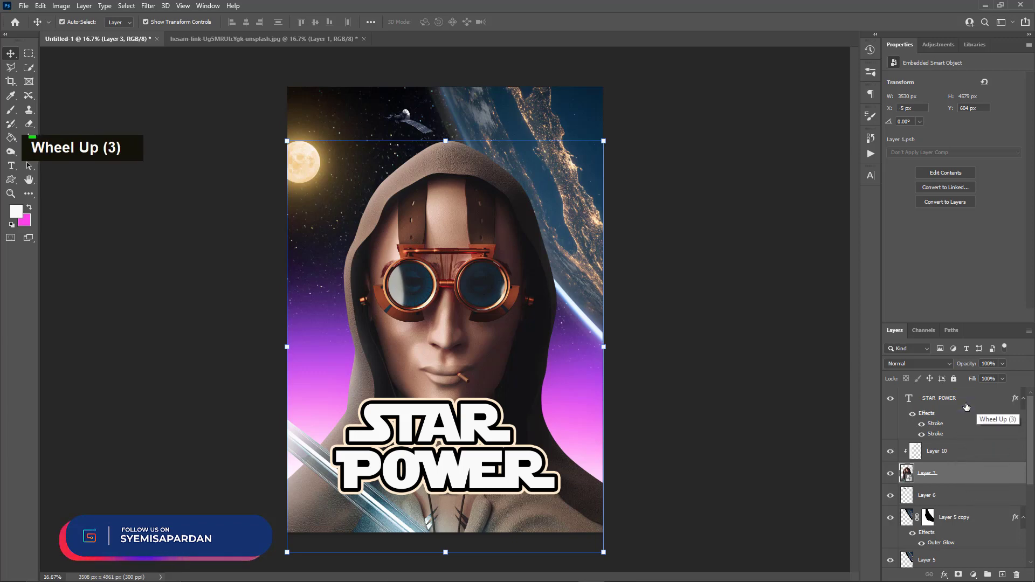
click(965, 412)
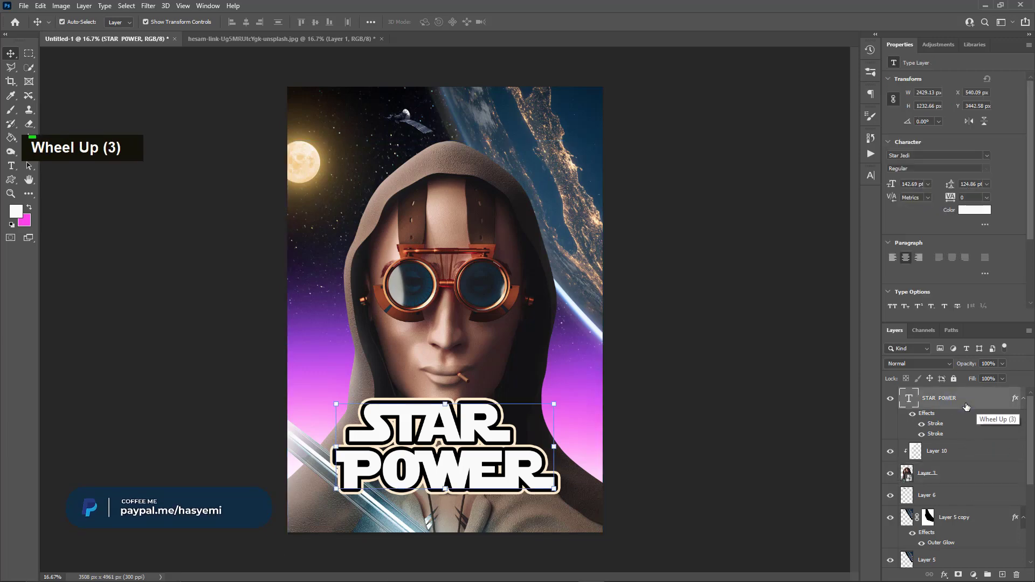
click(960, 457)
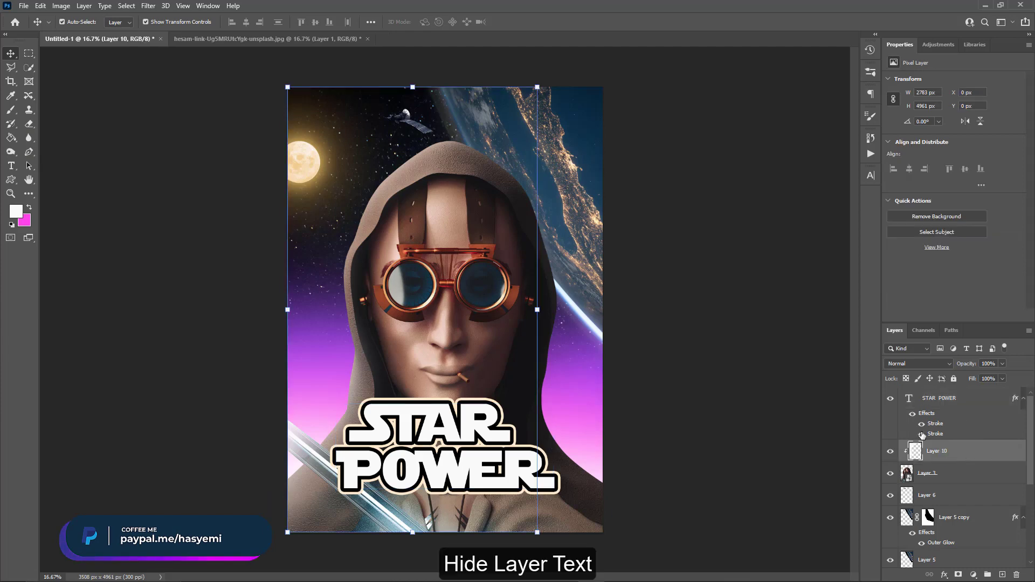
click(890, 399)
key(ctrl+shift+alt+e)
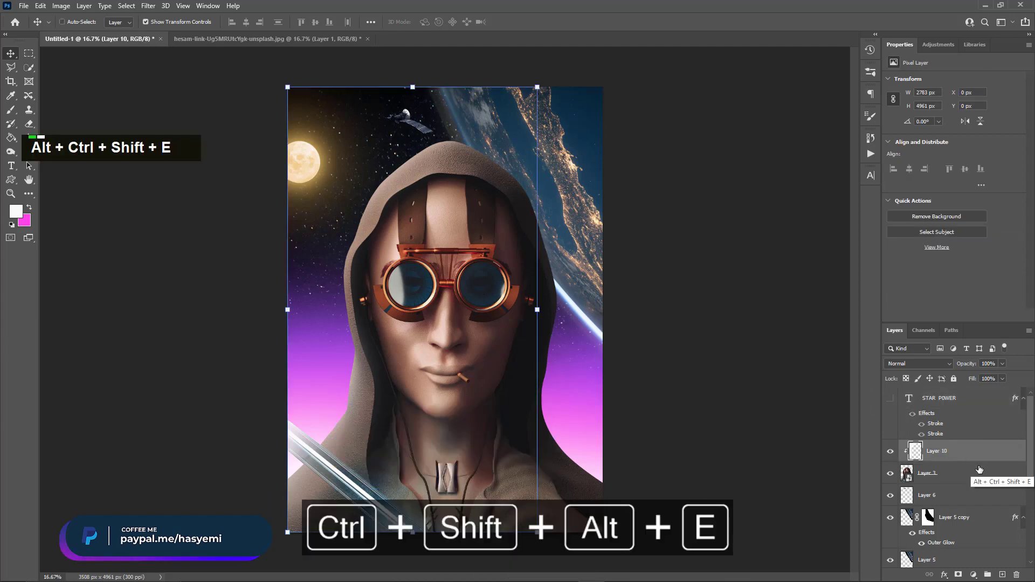
click(889, 398)
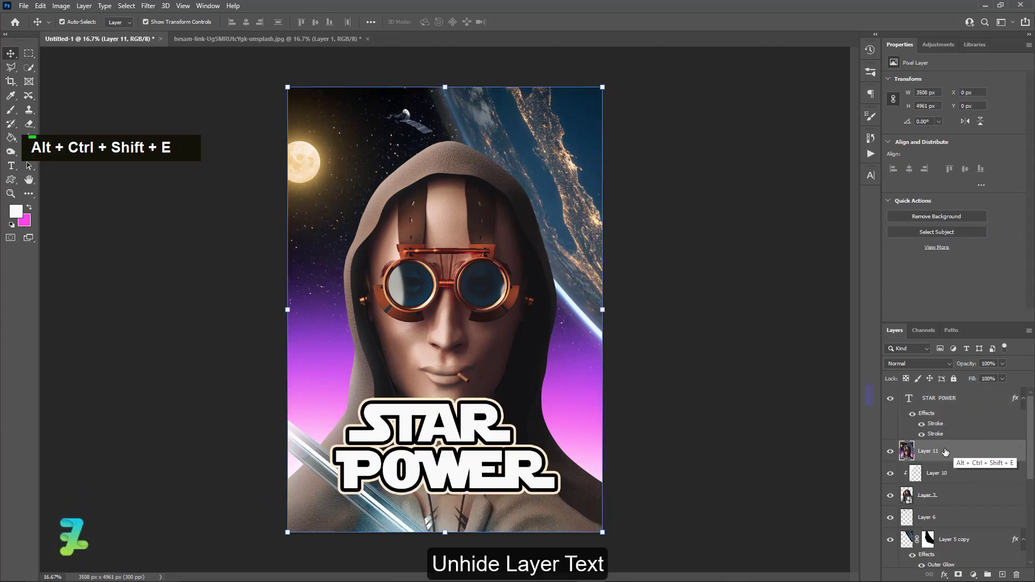
Add 21.09% uniform, monochromatic noise to the merged Layer 11 and deselect it.
click(147, 6)
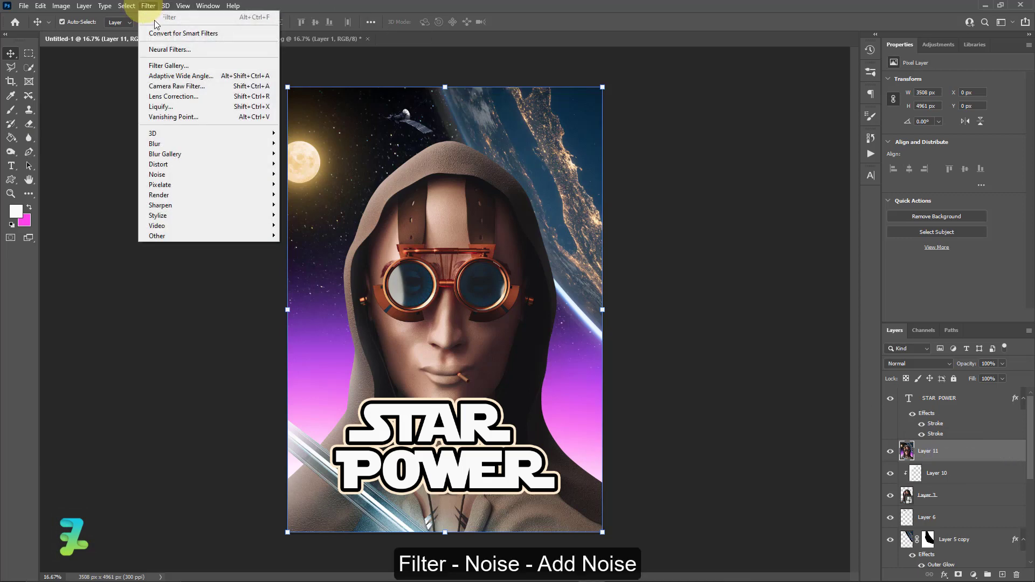
mouse_move(221, 172)
click(295, 167)
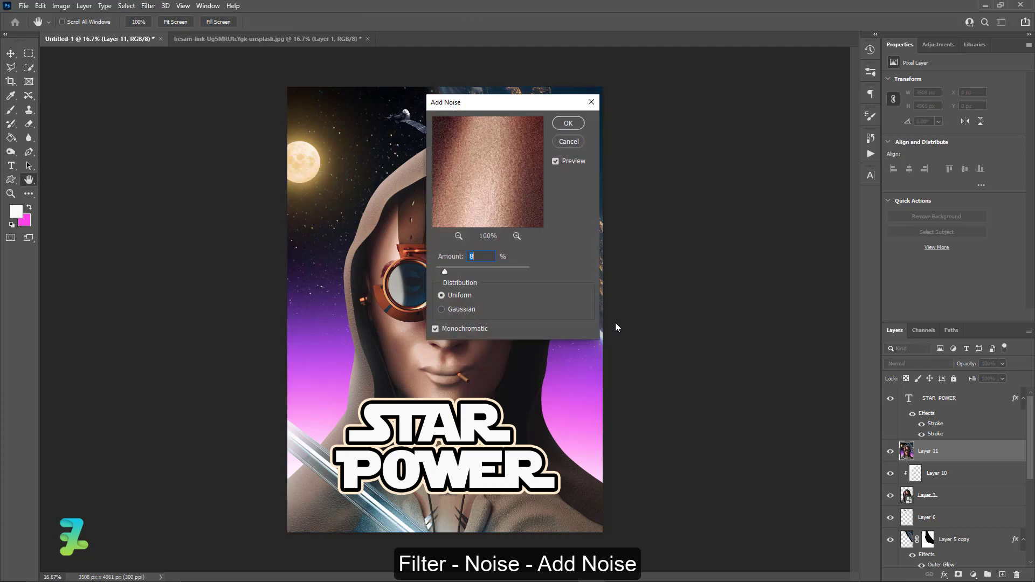
drag(482, 106, 637, 146)
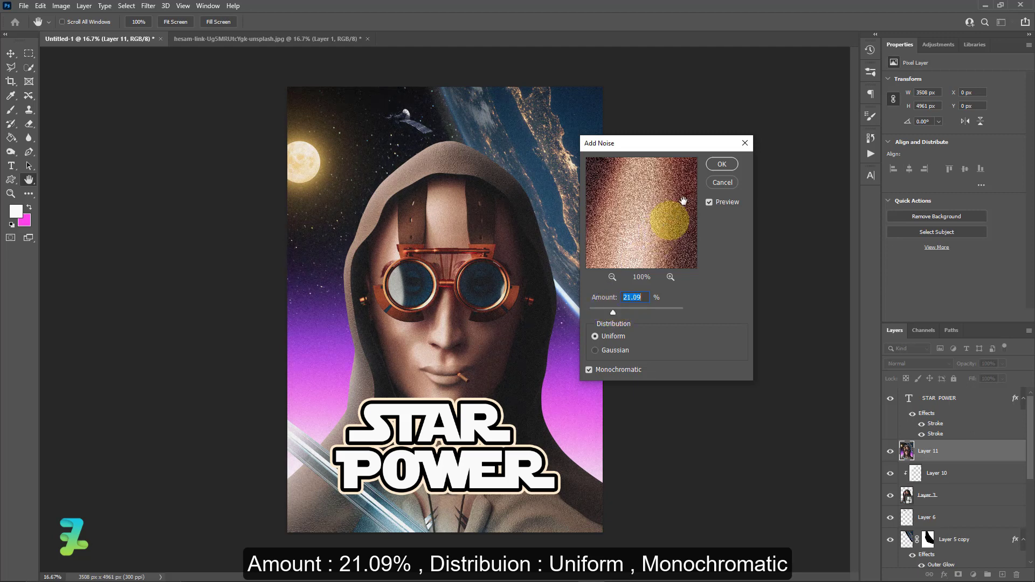
click(720, 164)
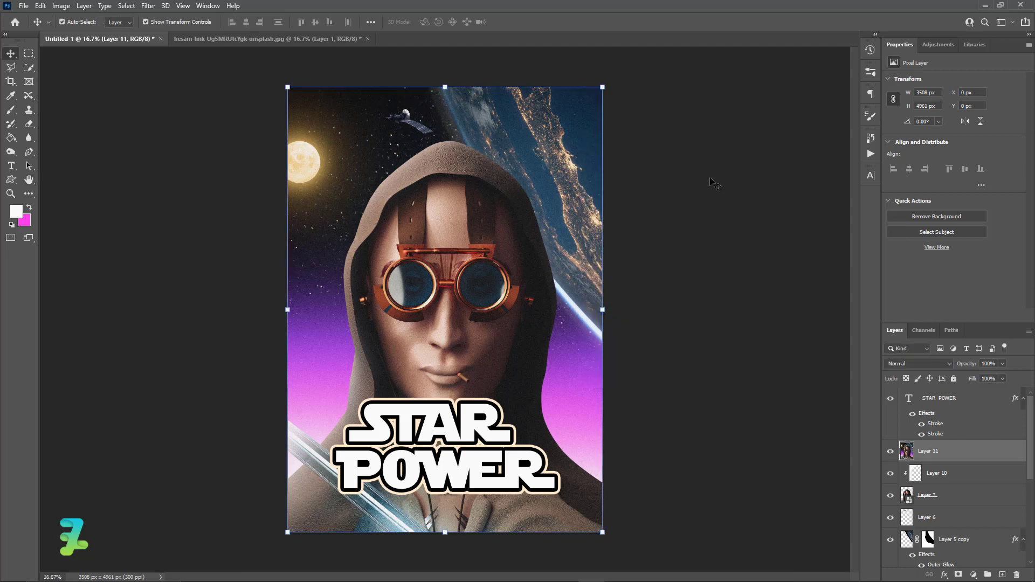
click(715, 244)
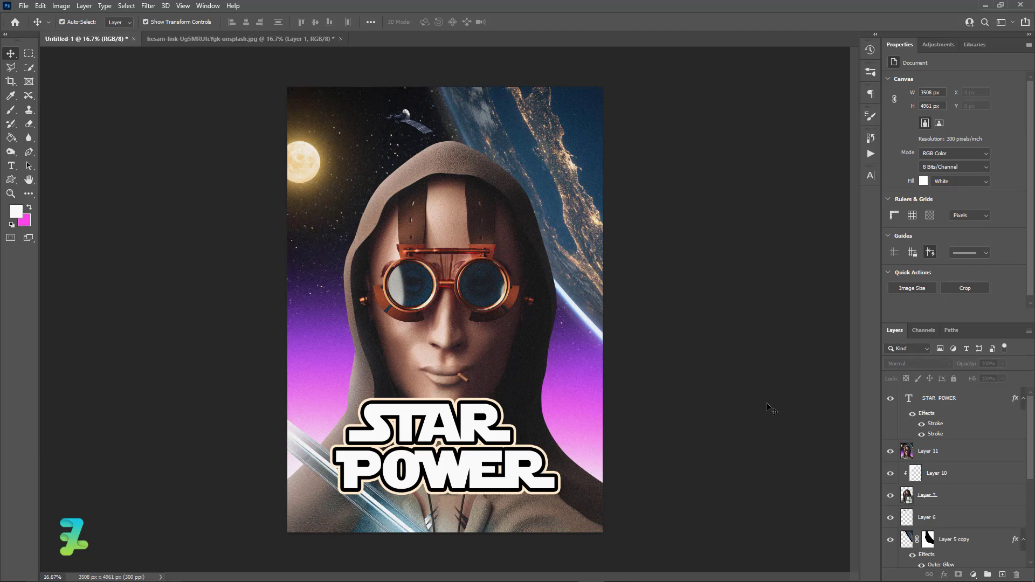
Duplicate the hooded figure's Layer 3 and move Layer 3 above Layer 11, directly below the title.
click(948, 502)
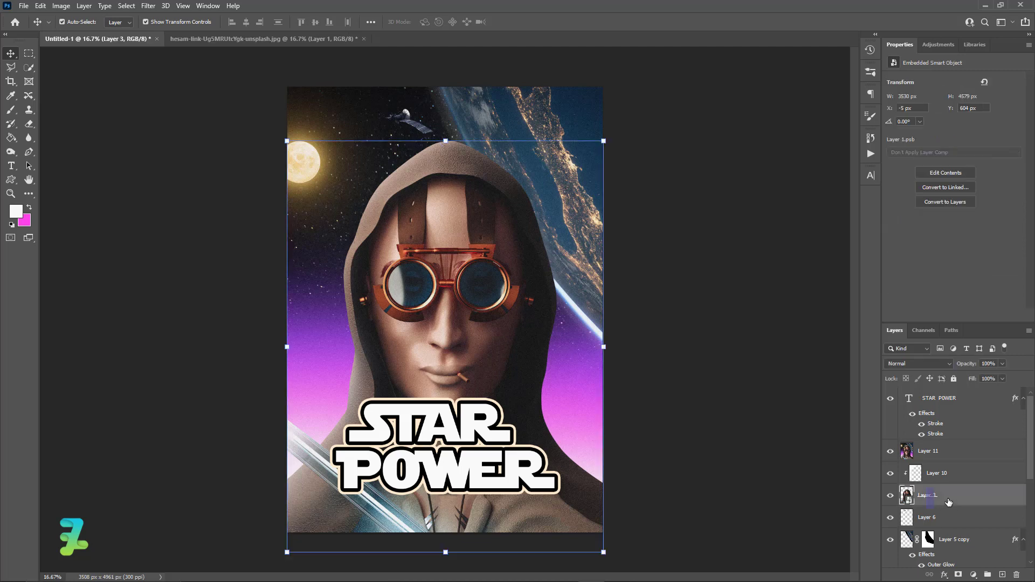
key(ctrl)
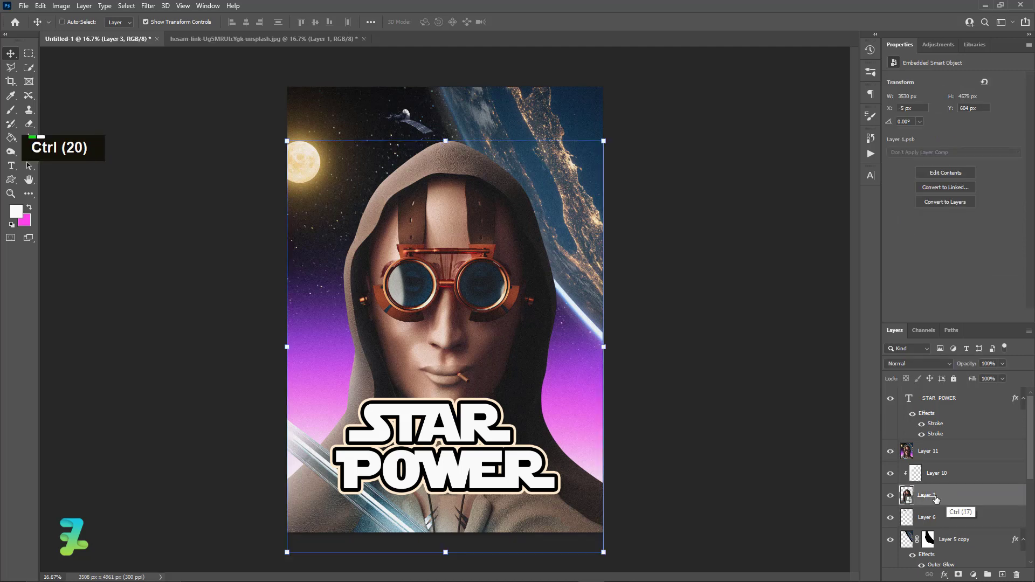
key(ctrl+j)
drag(942, 518, 975, 443)
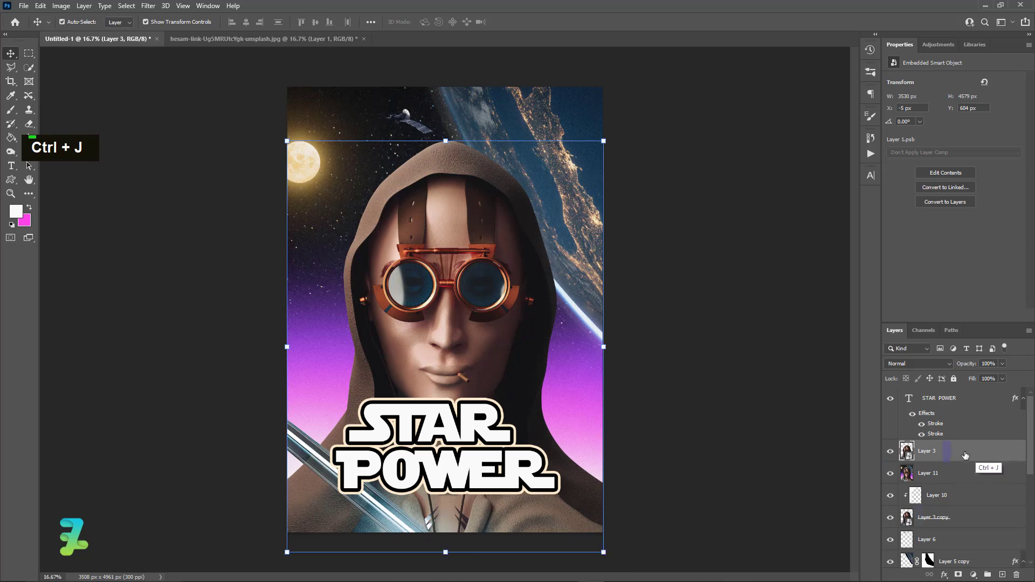
Give Layer 3 a 5 px outside stroke in white (#ffffff) and set the layer's fill to 0%.
double_click(965, 456)
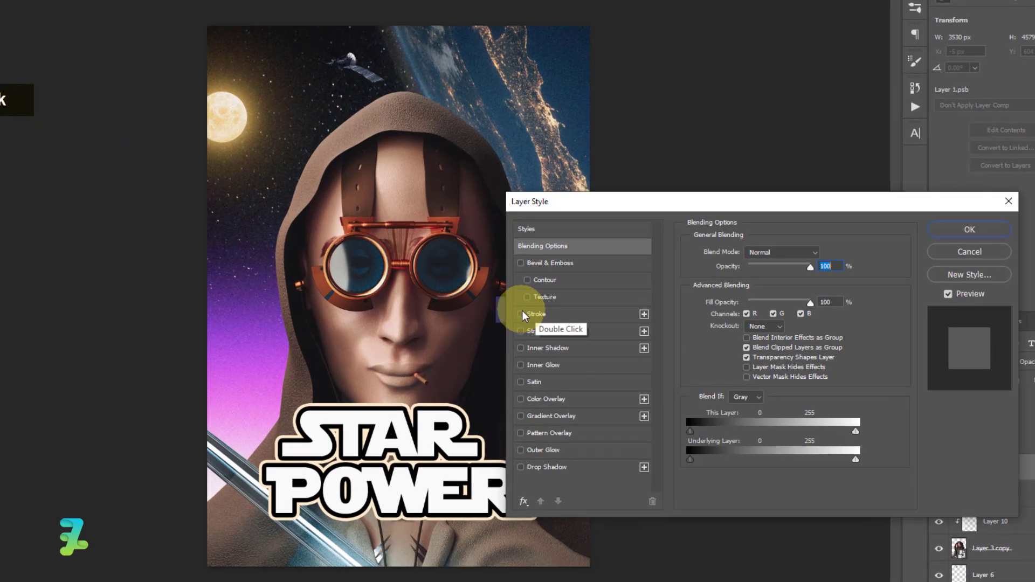
double_click(522, 313)
click(721, 347)
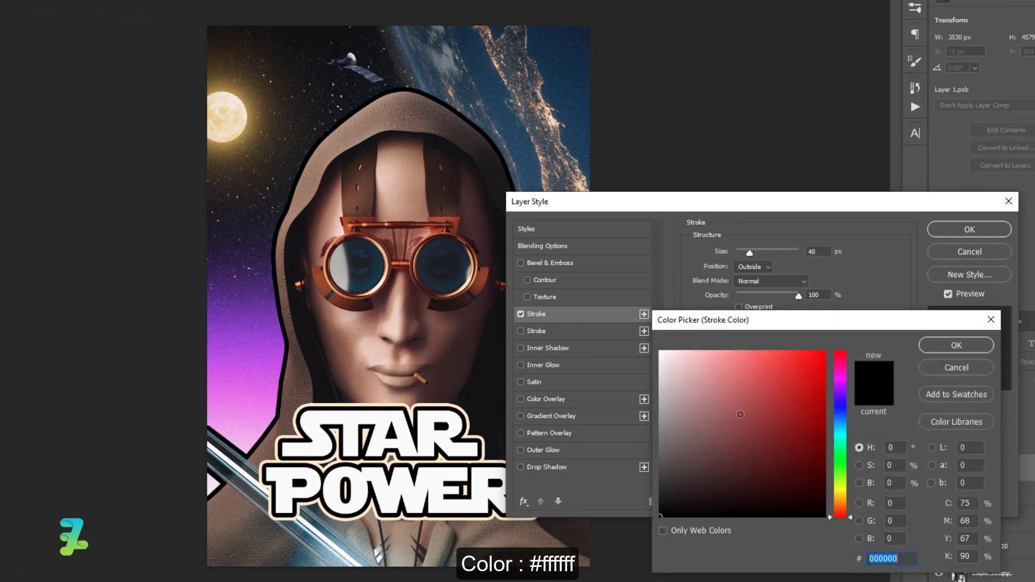
text(ffffff)
click(933, 348)
drag(750, 253, 740, 252)
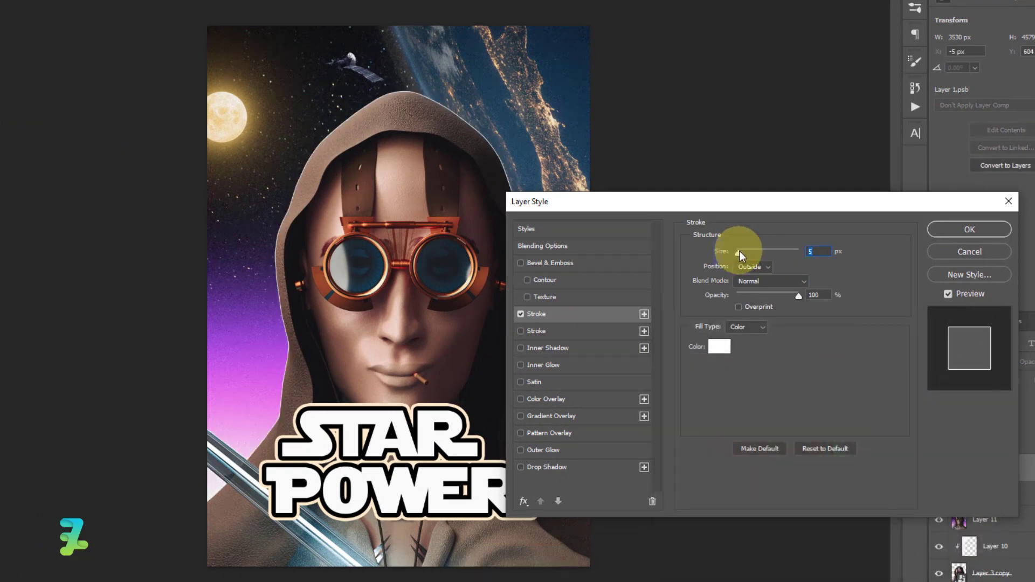
click(969, 229)
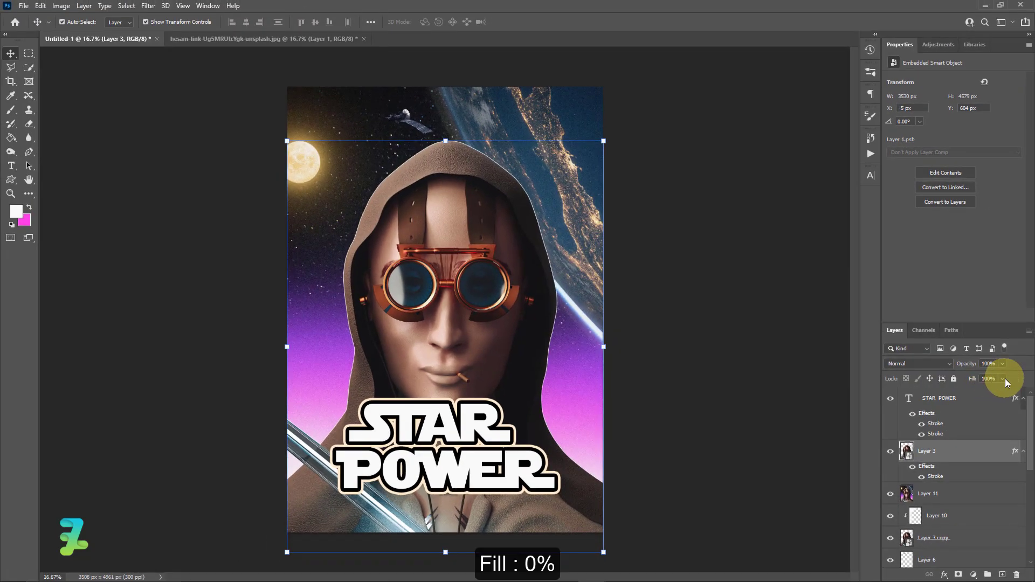
drag(1002, 392, 913, 393)
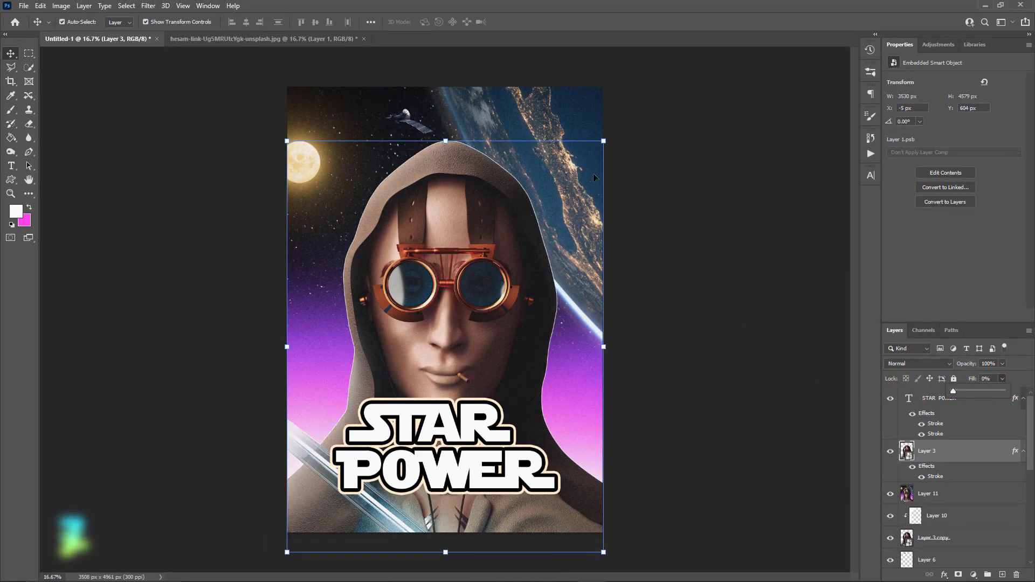
Scale the white figure outline up to 42.52%, about 4430 × 5746 px, and centre it around the hooded figure.
key(ctrl+t)
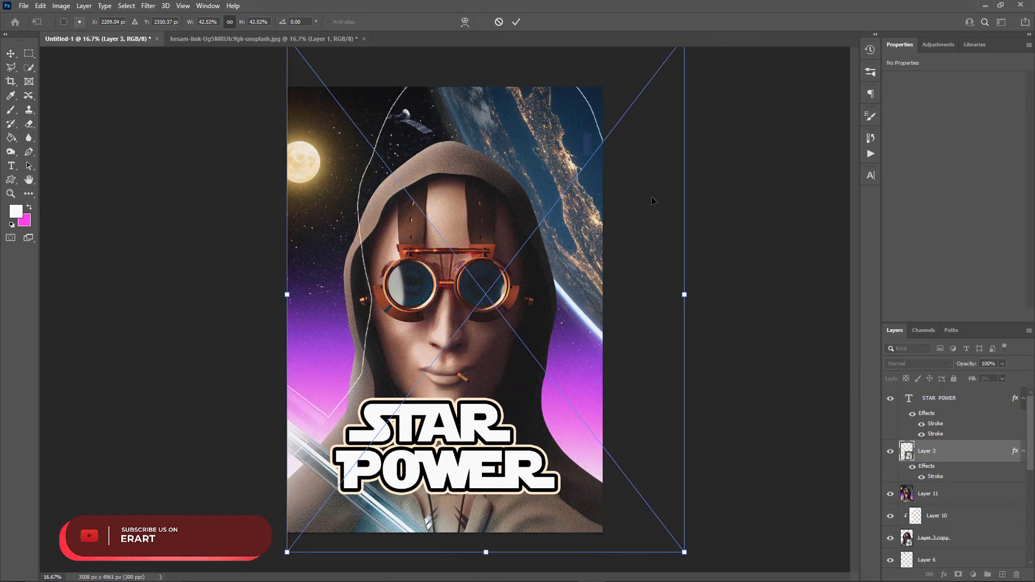
drag(598, 350, 577, 432)
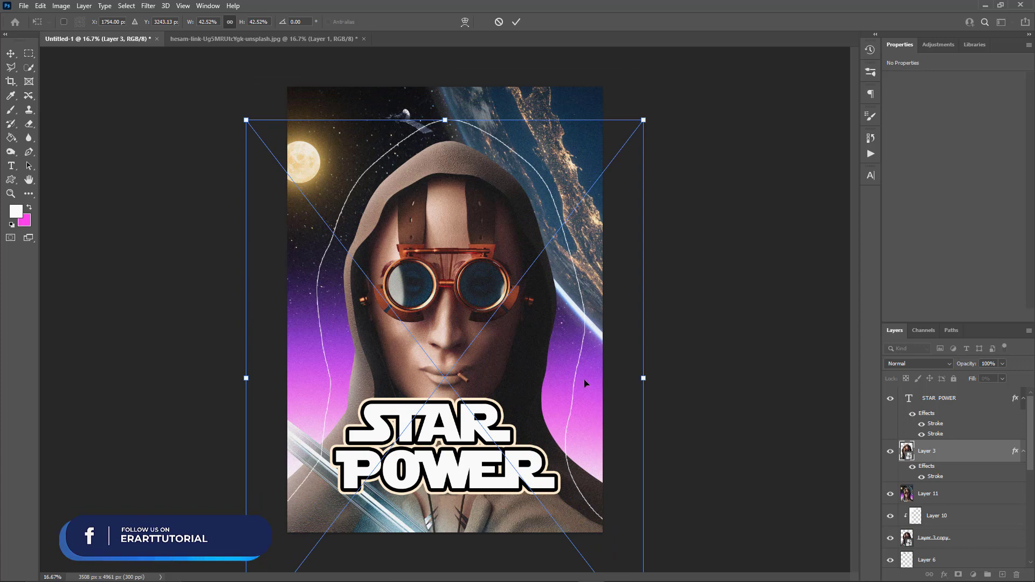
mouse_move(575, 370)
mouse_down()
mouse_move(575, 310)
mouse_move(573, 360)
mouse_up()
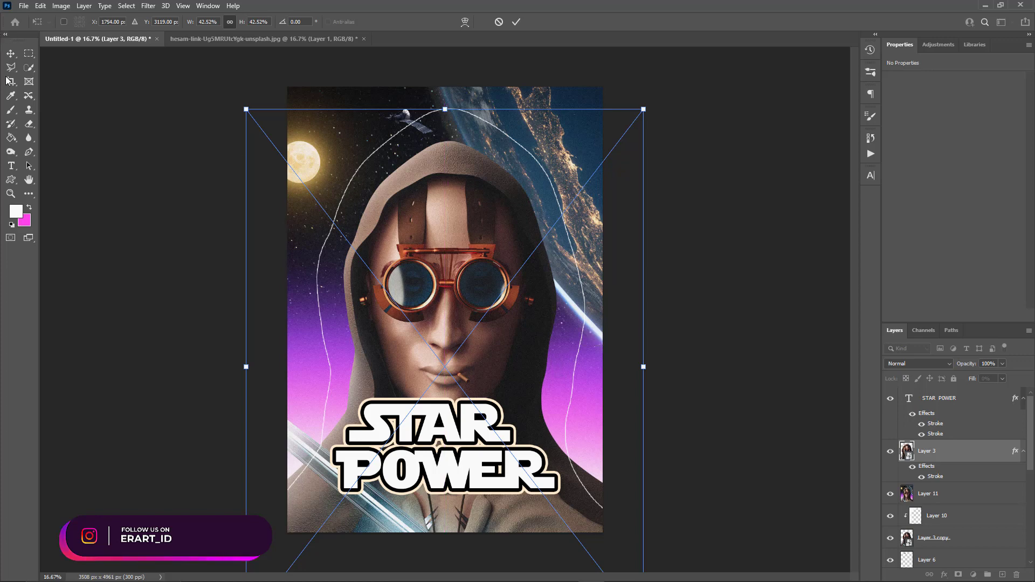
click(19, 62)
Duplicate the white figure outline on Layer 3 and scale the copy up to 47.26%, about 4923 × 6386 px.
key(ctrl)
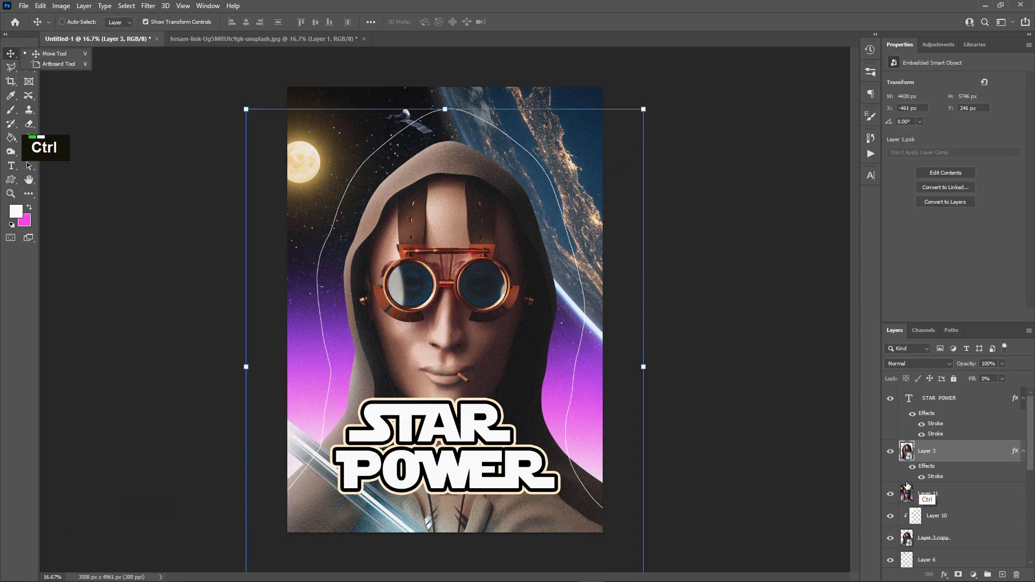
key(ctrl+j)
click(689, 254)
key(ctrl+t)
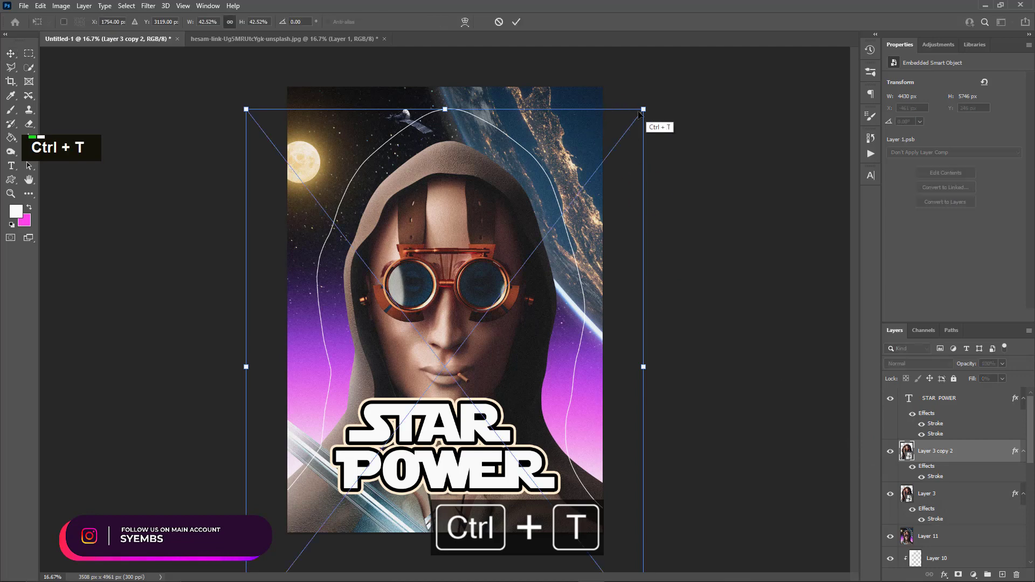
drag(641, 111, 722, 83)
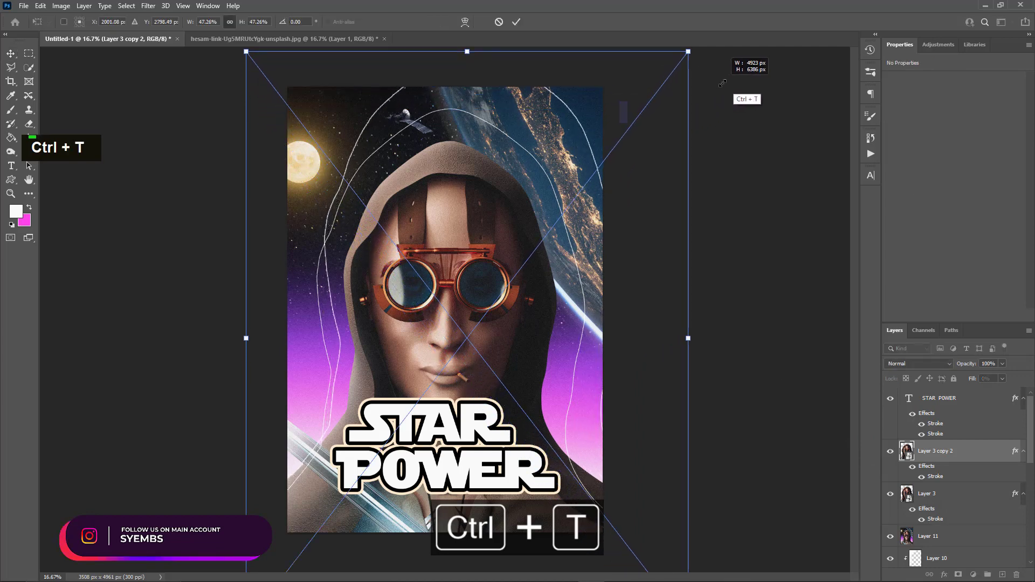
Centre the enlarged outline horizontally on the canvas, and clear the canvas and layer selections.
click(11, 53)
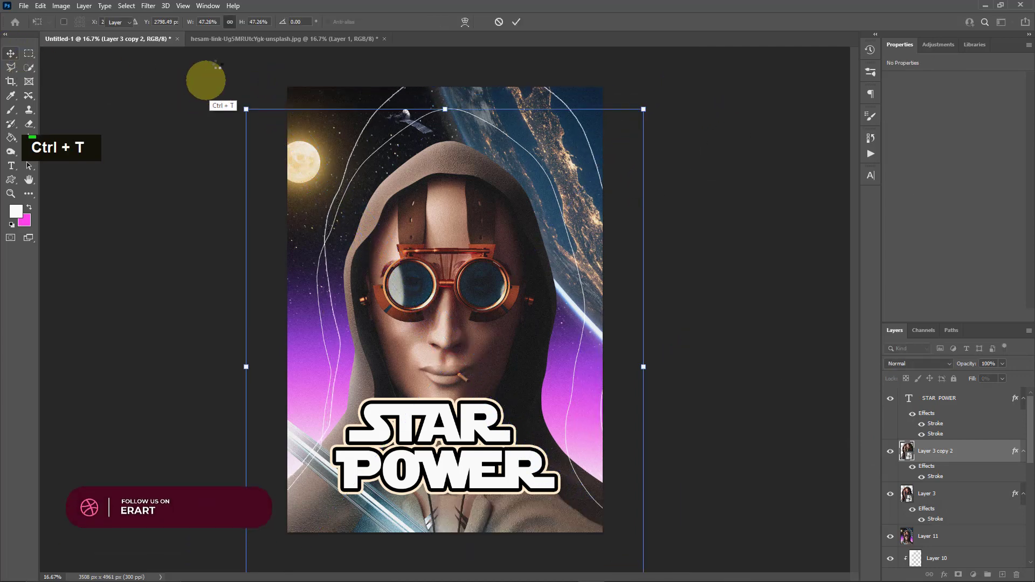
key(ctrl+a)
click(246, 23)
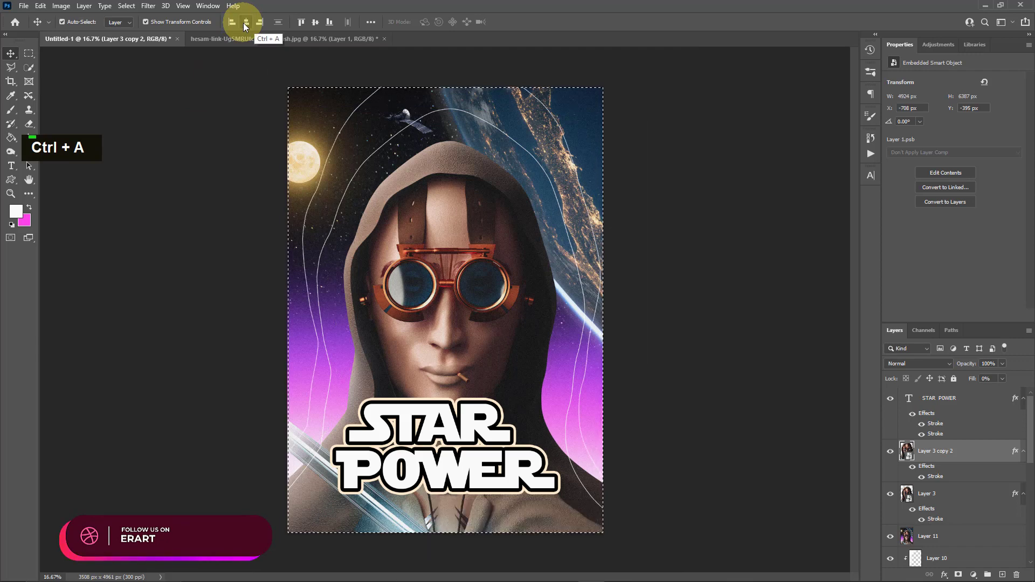
key(ctrl+d)
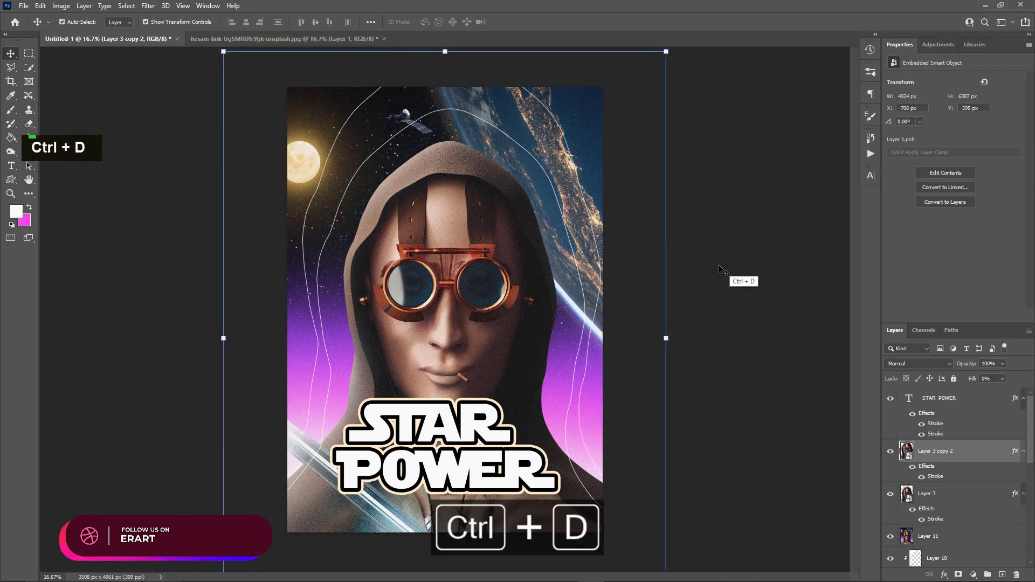
click(720, 269)
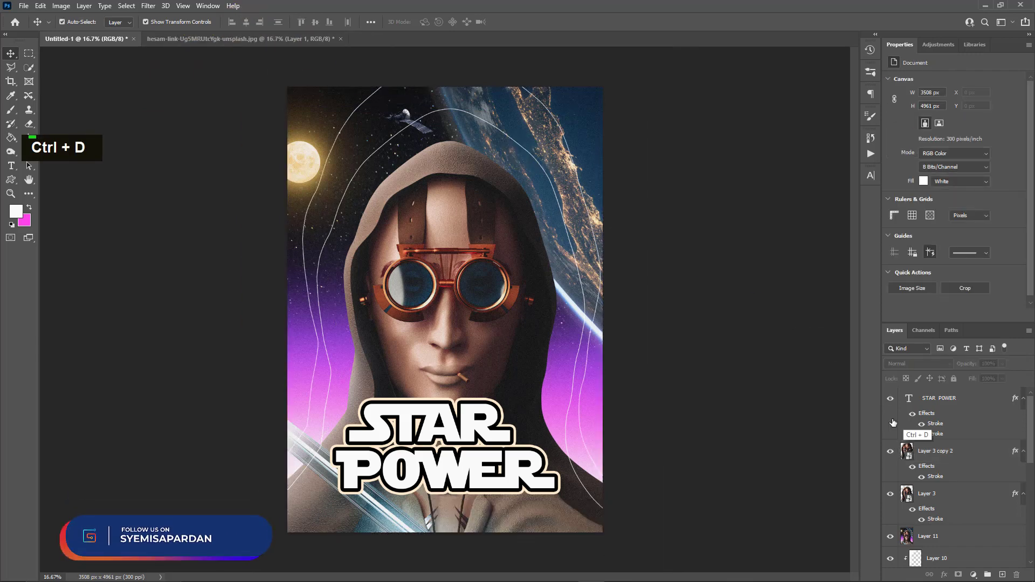
Group Layer 3 copy 2 and Layer 3 together.
click(948, 463)
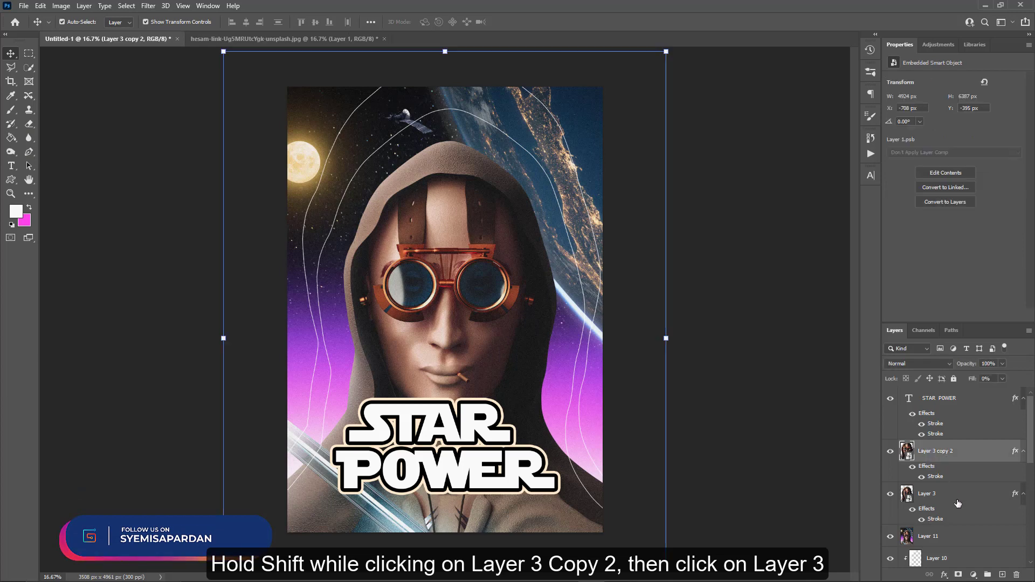
shift+click(957, 500)
key(ctrl+g)
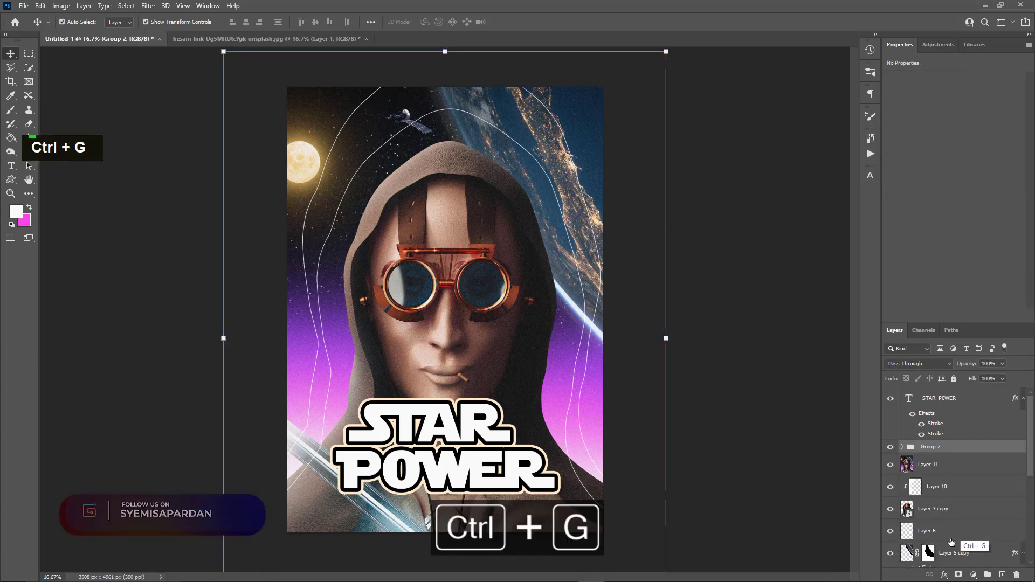
Mask Group 2 in black across the lower part of Layer 3 copy's silhouette so the outlines are hidden over the figure's shoulders.
click(957, 575)
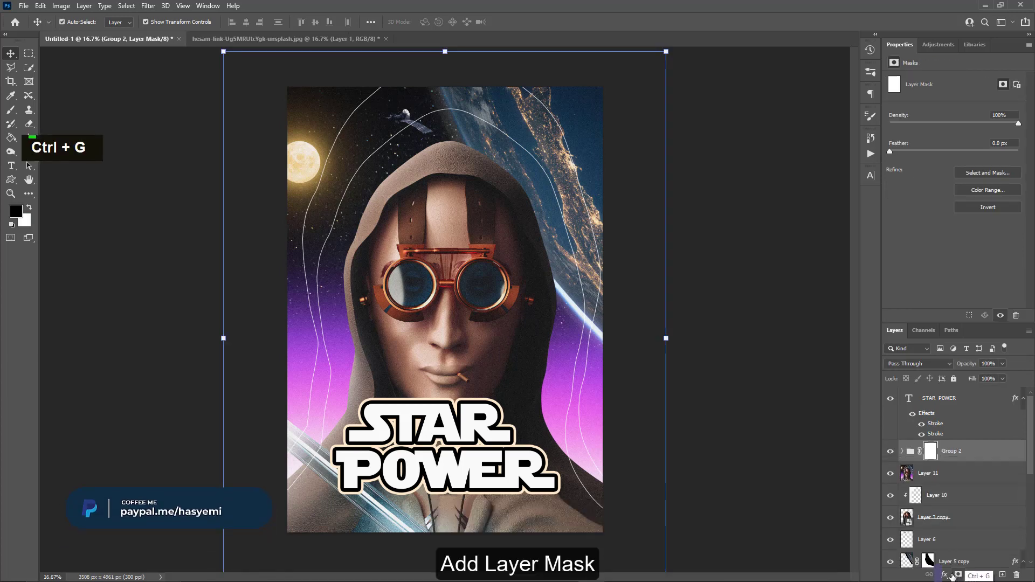
ctrl+click(907, 517)
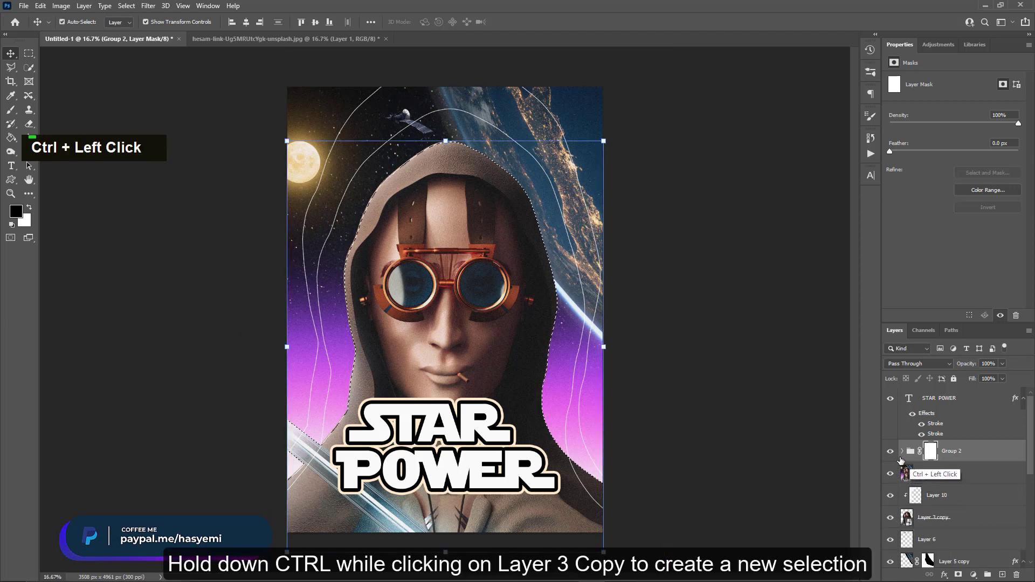
click(11, 109)
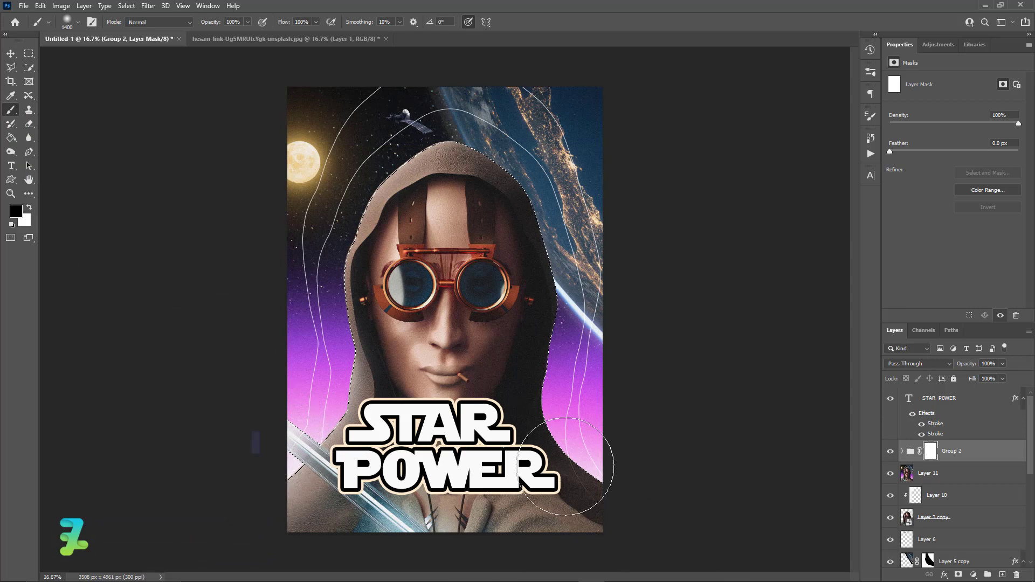
mouse_move(283, 439)
mouse_down()
mouse_move(511, 578)
mouse_move(500, 457)
mouse_move(628, 502)
mouse_up()
key(ctrl+d)
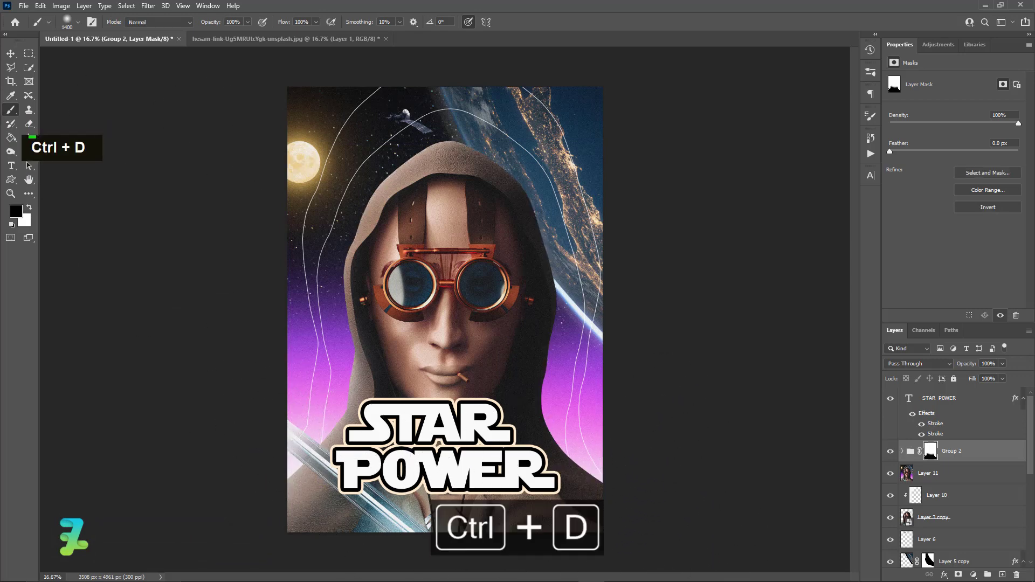
click(10, 53)
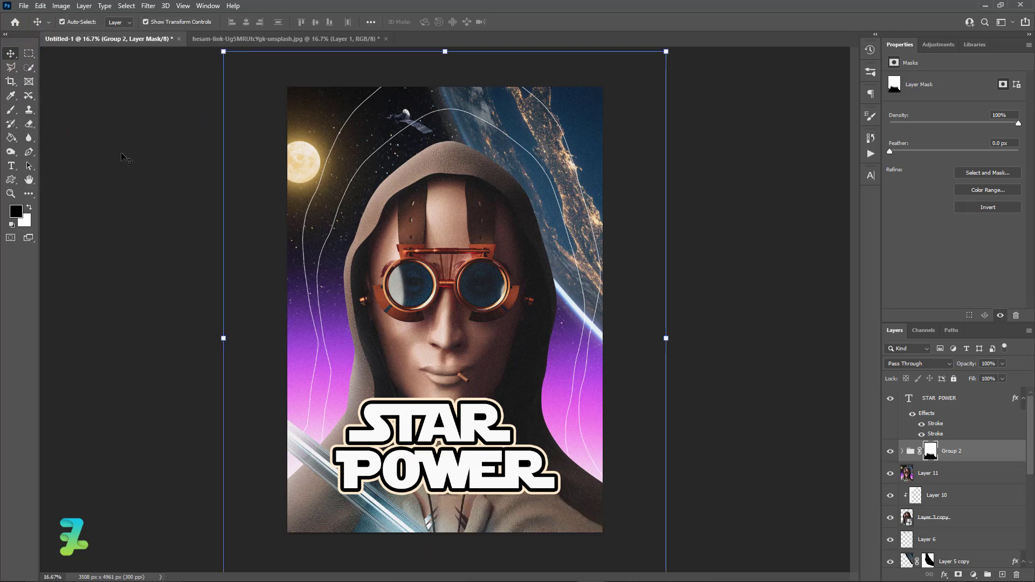
click(640, 370)
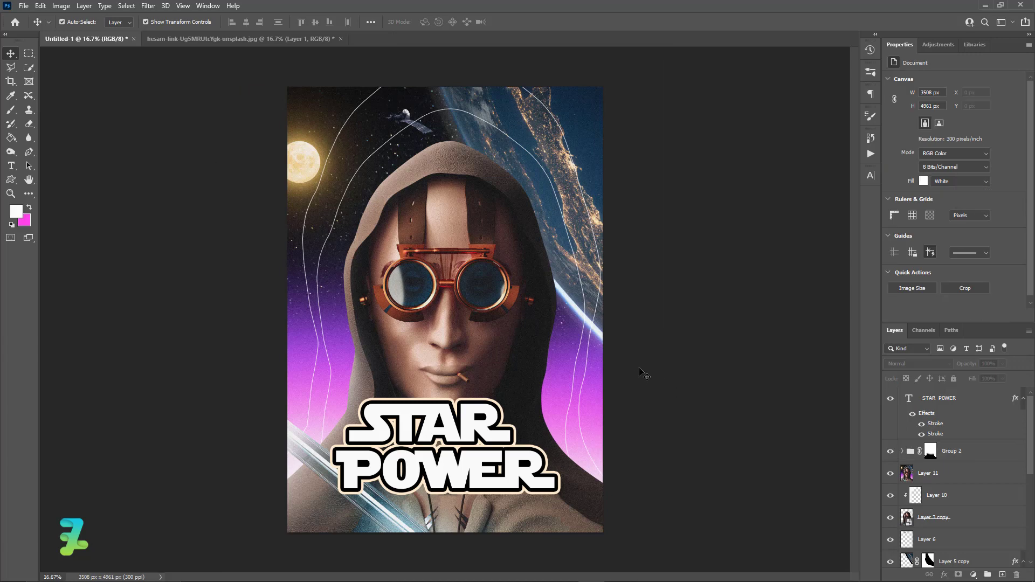
Add a Gradient Map adjustment layer directly above Group 2.
scroll(946, 464, up, 3)
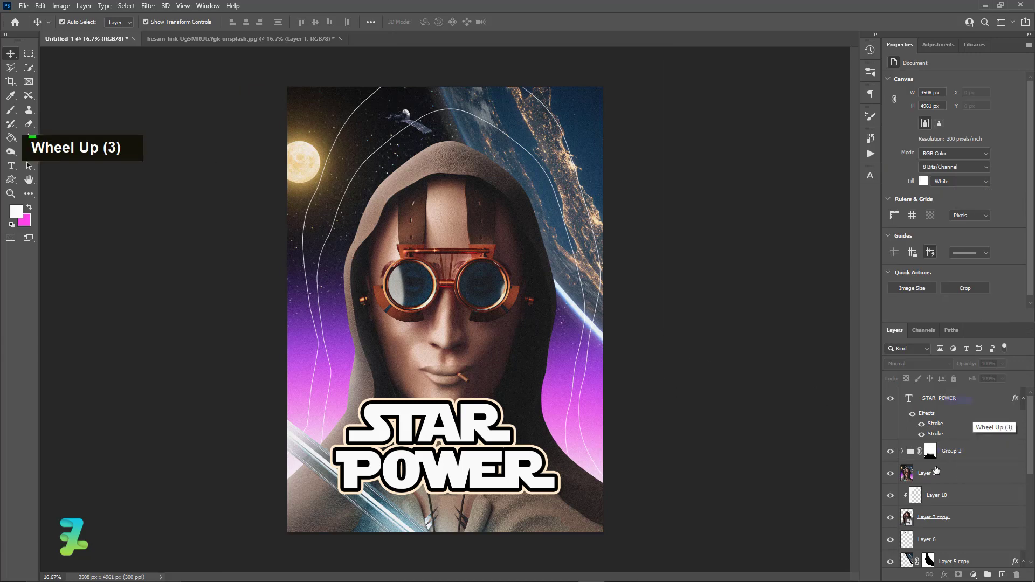
click(974, 456)
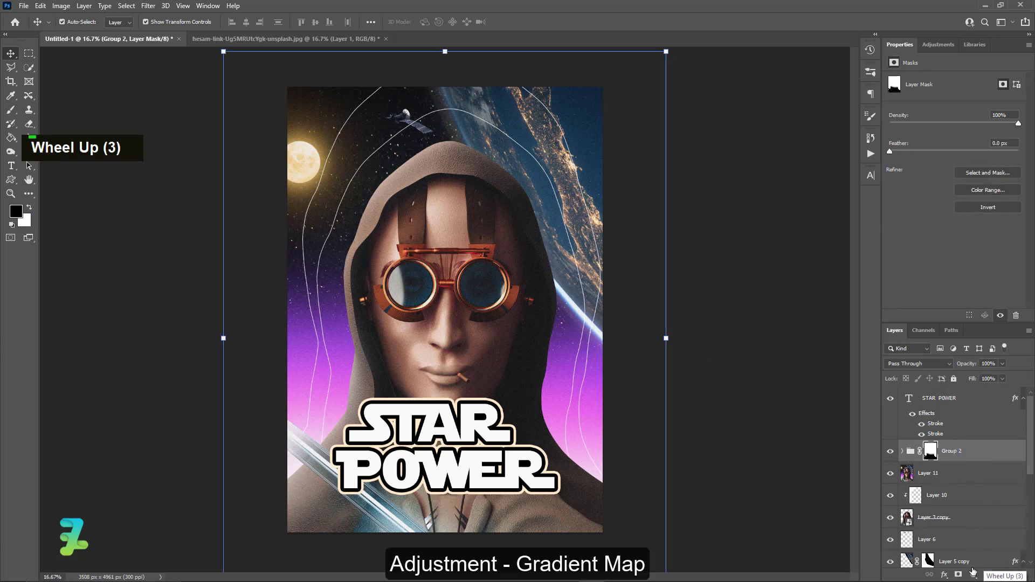
click(974, 574)
click(982, 556)
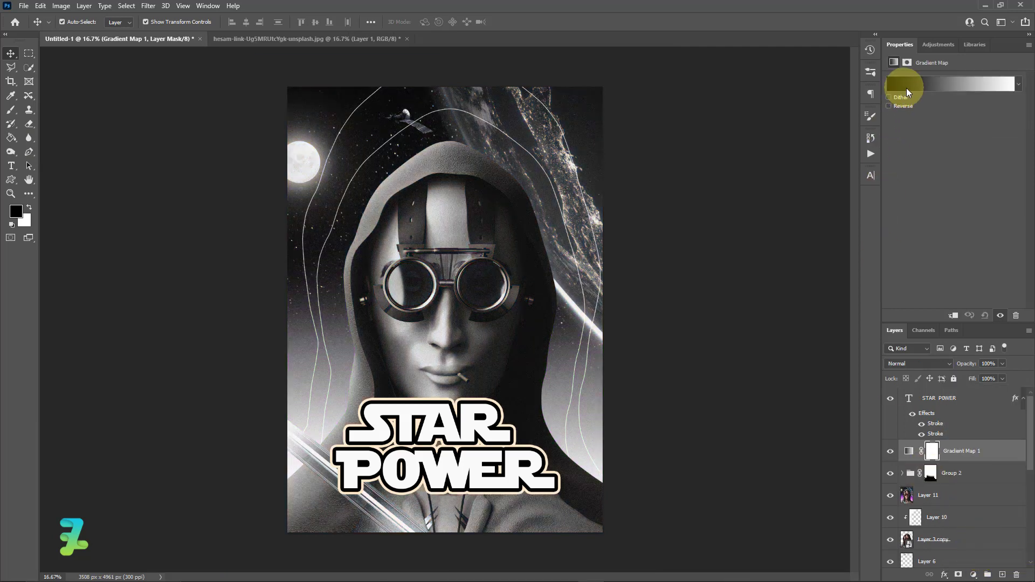
Apply the blue-green-orange-yellow rainbow preset from GRADIENT COVER ERART to the gradient map and set its blend mode to Hard Light.
click(911, 85)
scroll(810, 232, down, 13)
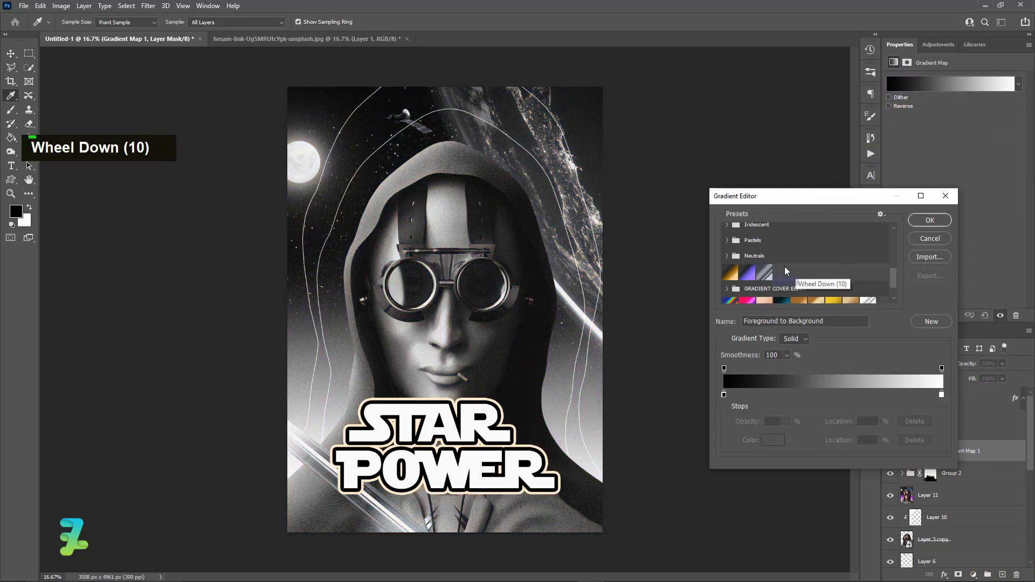
click(730, 248)
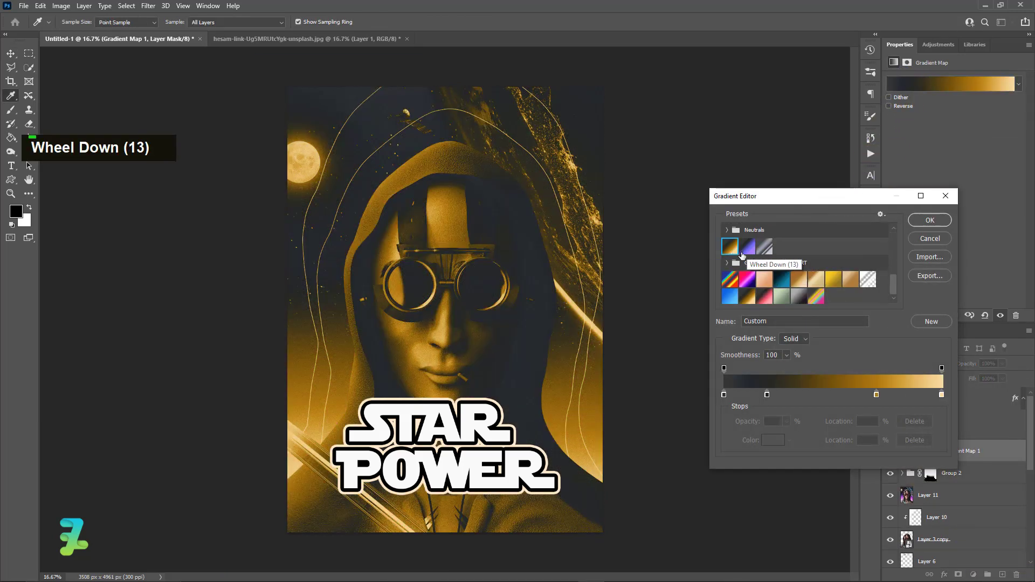
scroll(742, 253, down, 5)
click(730, 278)
click(747, 278)
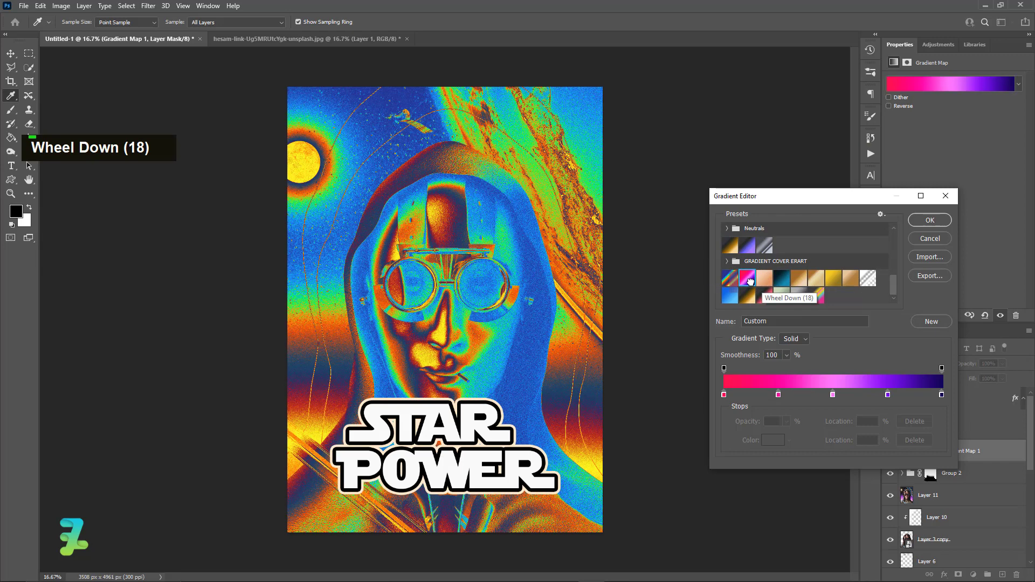
click(730, 278)
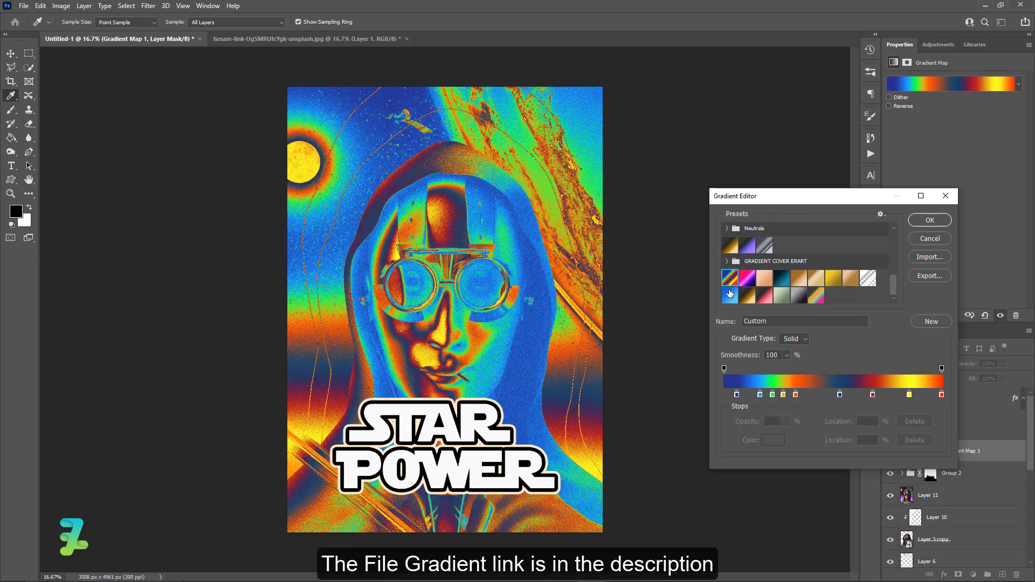
click(879, 257)
click(922, 221)
click(903, 362)
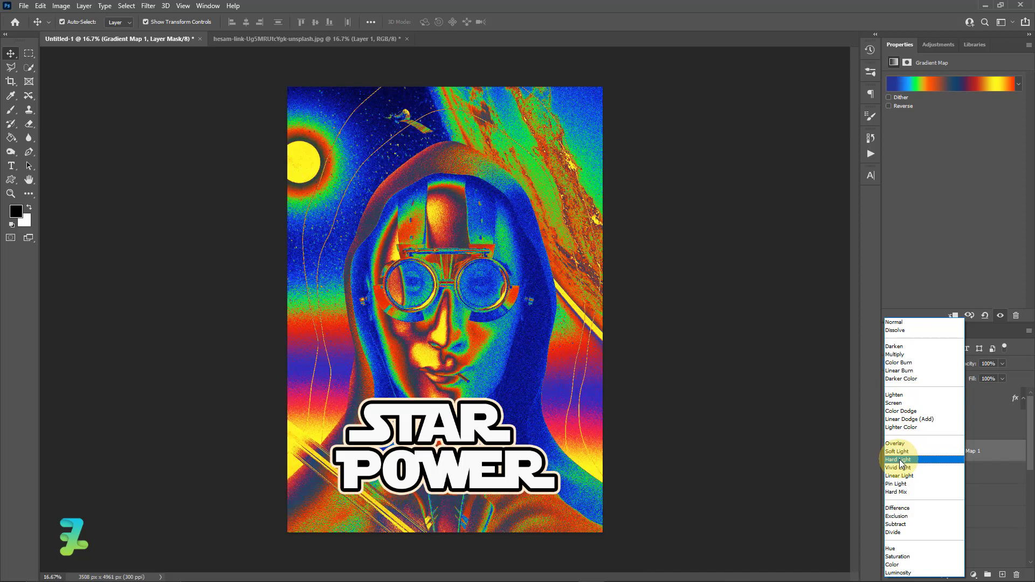
click(899, 461)
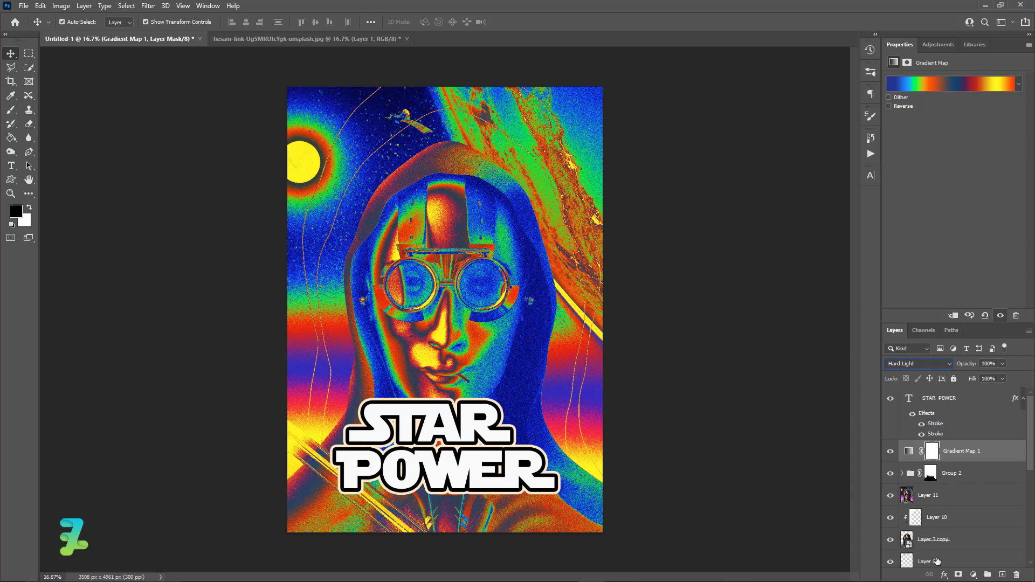
Paint black on the Gradient Map 1 mask with the 1400 px soft brush over the background and outer hood.
click(10, 109)
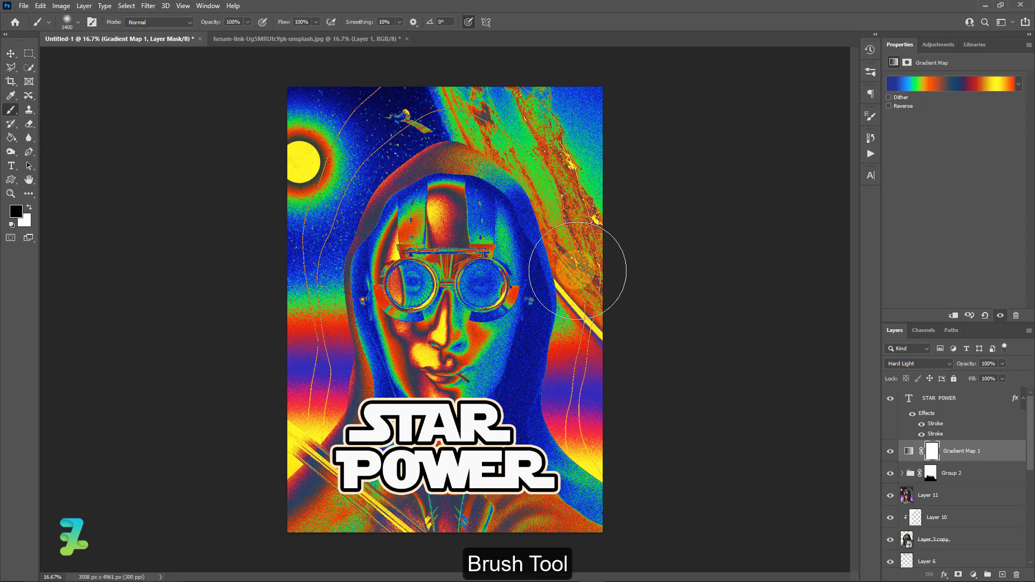
mouse_move(560, 178)
mouse_down()
mouse_move(571, 475)
mouse_move(561, 160)
mouse_move(501, 130)
mouse_move(442, 124)
mouse_move(329, 162)
mouse_move(323, 32)
mouse_up()
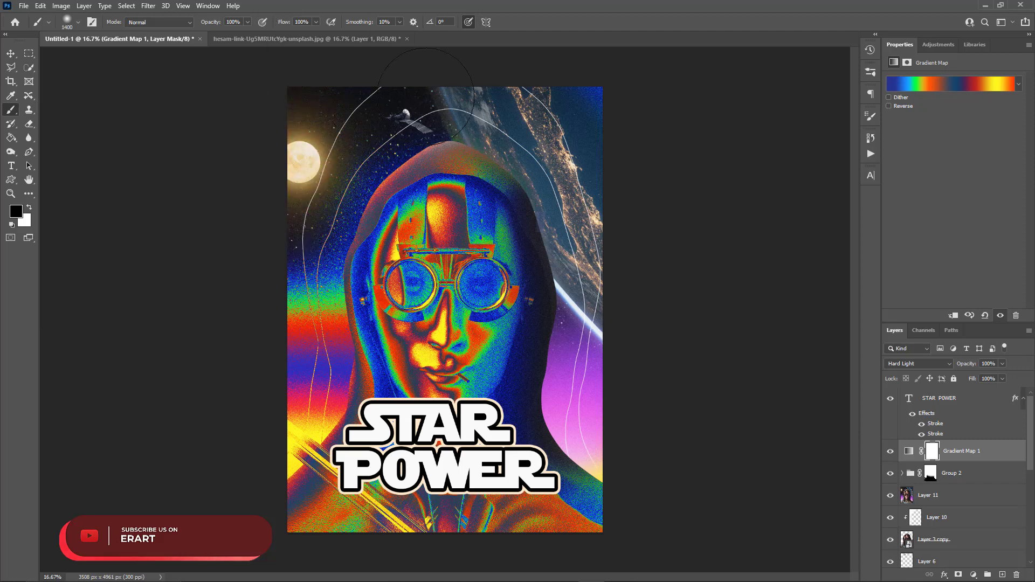
mouse_move(345, 140)
mouse_down()
mouse_move(298, 271)
mouse_move(292, 476)
mouse_move(307, 377)
mouse_move(287, 183)
mouse_move(299, 420)
mouse_move(245, 504)
mouse_move(283, 453)
mouse_move(270, 469)
mouse_move(263, 540)
mouse_move(271, 525)
mouse_move(671, 544)
mouse_up()
drag(643, 492, 582, 426)
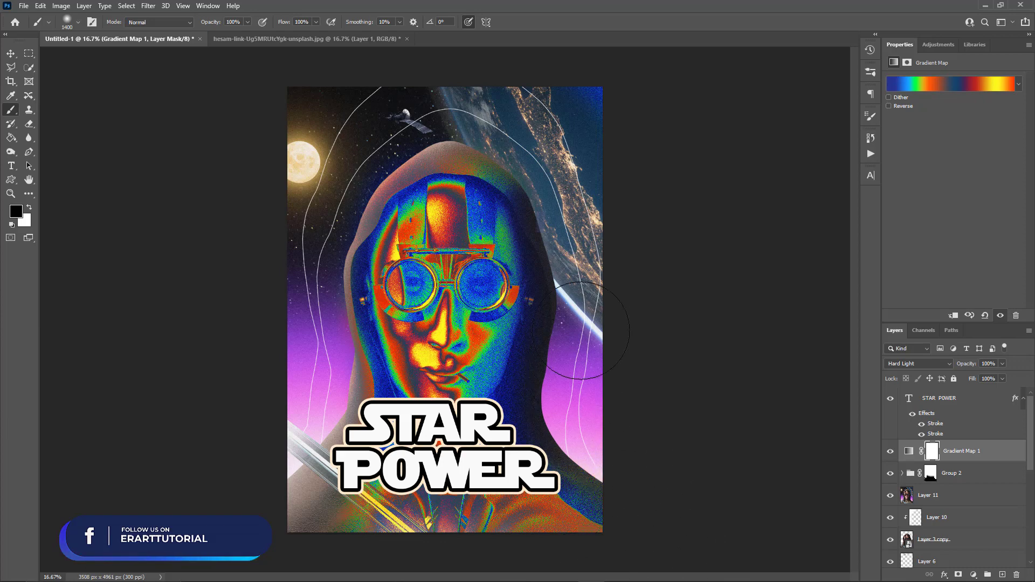
mouse_move(582, 258)
mouse_down()
mouse_move(558, 183)
mouse_move(488, 133)
mouse_move(418, 105)
mouse_up()
Reduce the brush to 700 px and mask the gradient map off the shoulders, chest and hood edges, leaving only the face coloured.
key(bracketleft)
key(bracketleft)
key(bracketleft)
key(bracketleft)
key(bracketleft)
key(bracketleft)
key(bracketleft)
key(bracketleft)
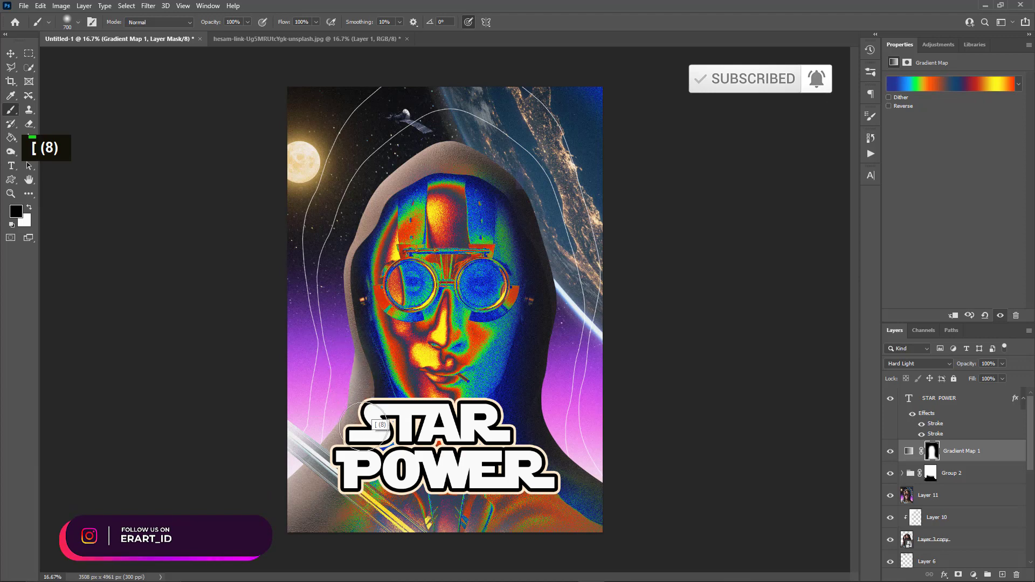
mouse_move(330, 500)
mouse_down()
mouse_move(358, 511)
mouse_move(361, 527)
mouse_move(377, 475)
mouse_move(412, 490)
mouse_move(460, 488)
mouse_move(495, 535)
mouse_move(549, 540)
mouse_move(537, 545)
mouse_move(572, 540)
mouse_move(552, 527)
mouse_move(592, 495)
mouse_move(593, 464)
mouse_up()
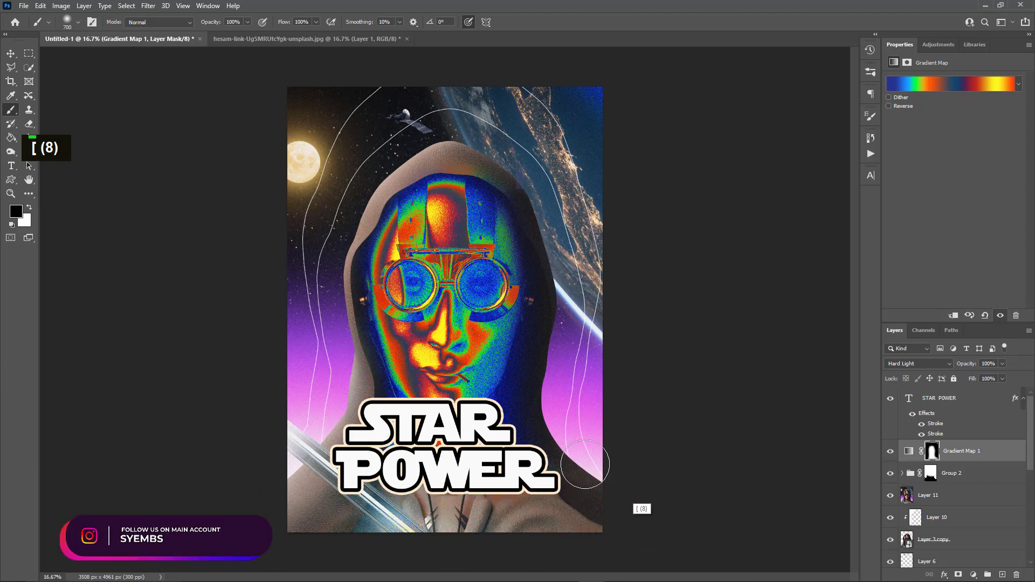
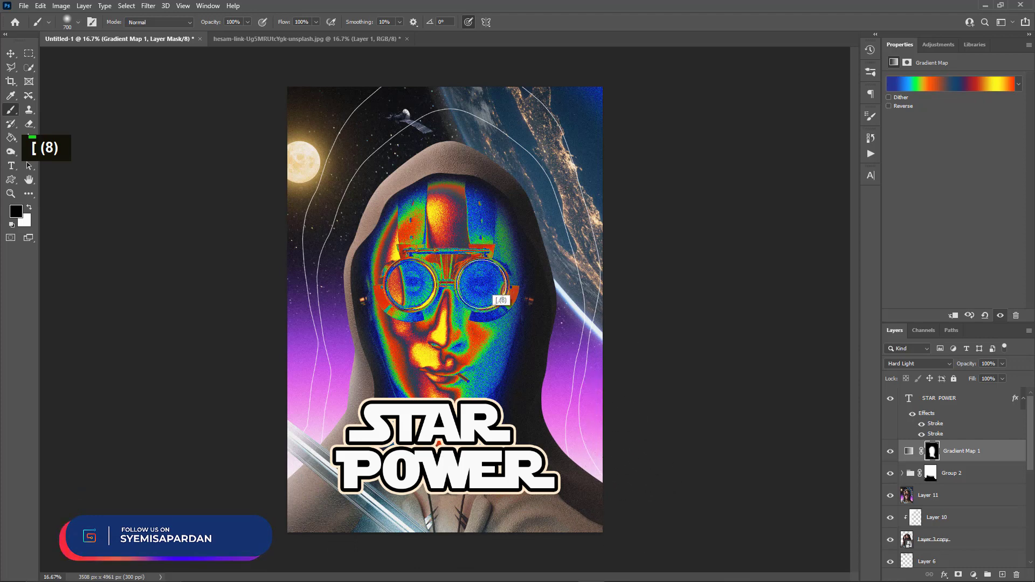
Try to mask the gradient map off both goggle lenses with the black 700 px brush.
click(481, 283)
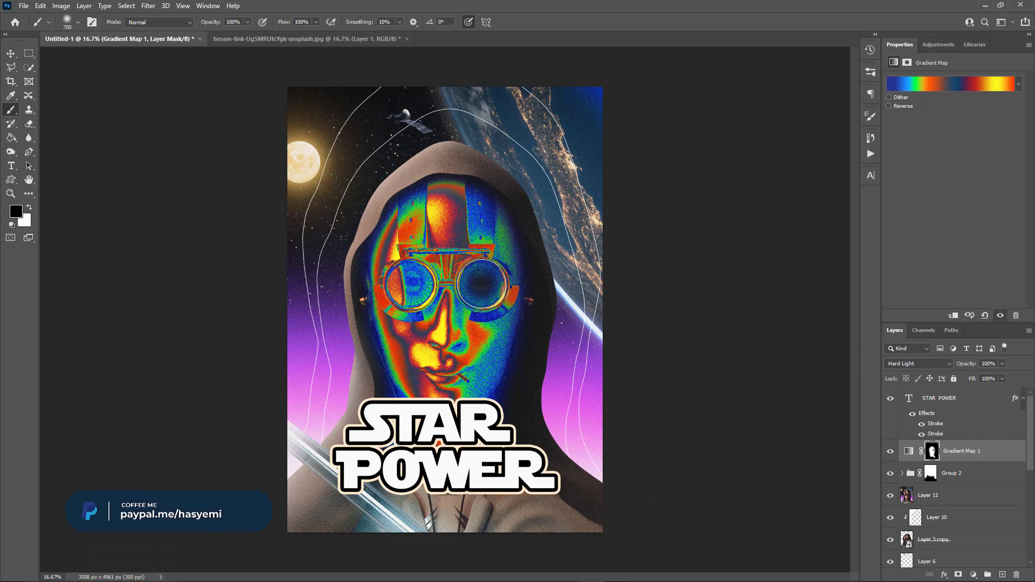
double_click(481, 283)
double_click(481, 284)
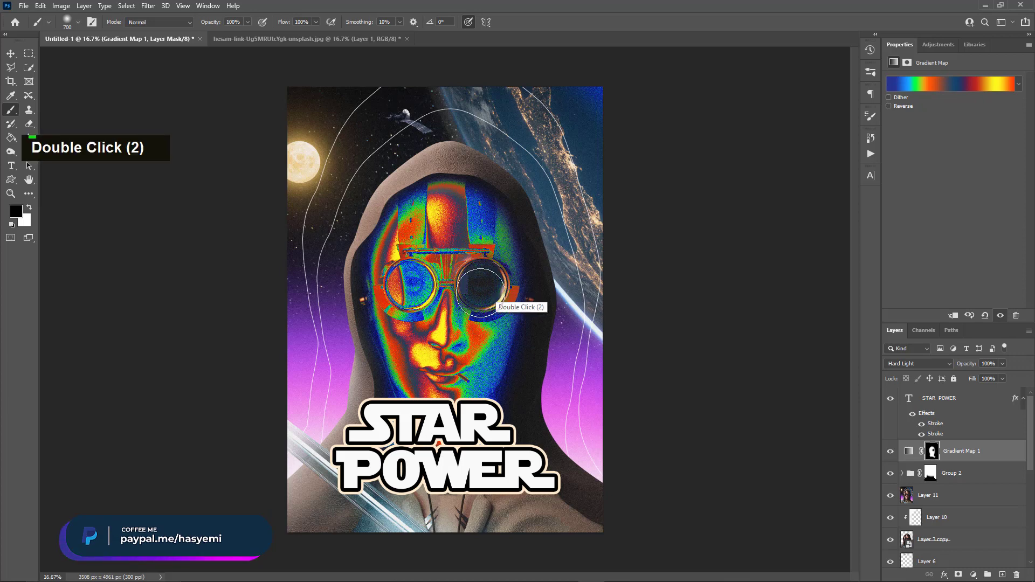
drag(483, 288, 379, 299)
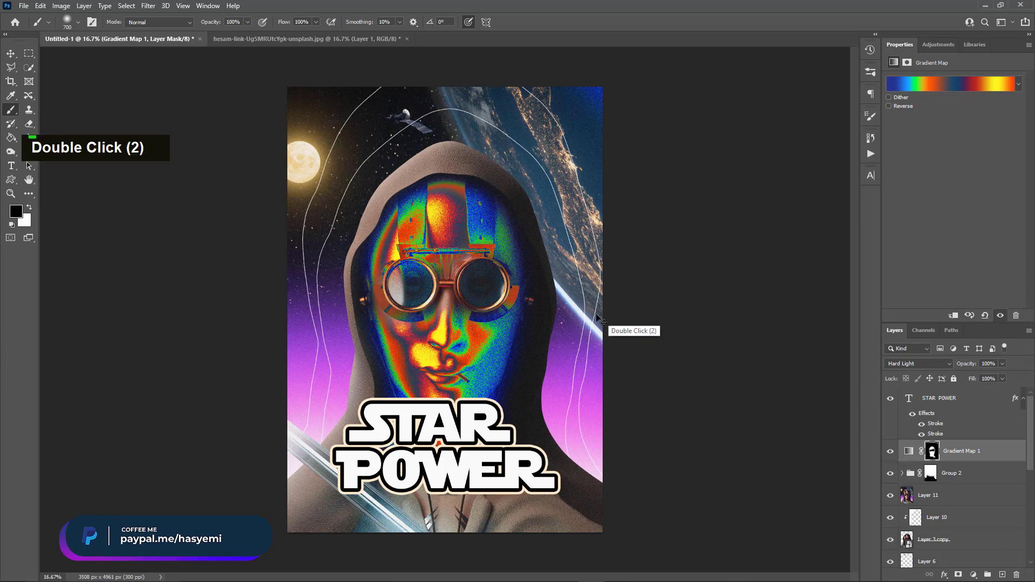
Undo the mask strokes painted over the goggle lenses.
key(ctrl+z)
key(ctrl+z)
key(ctrl+z)
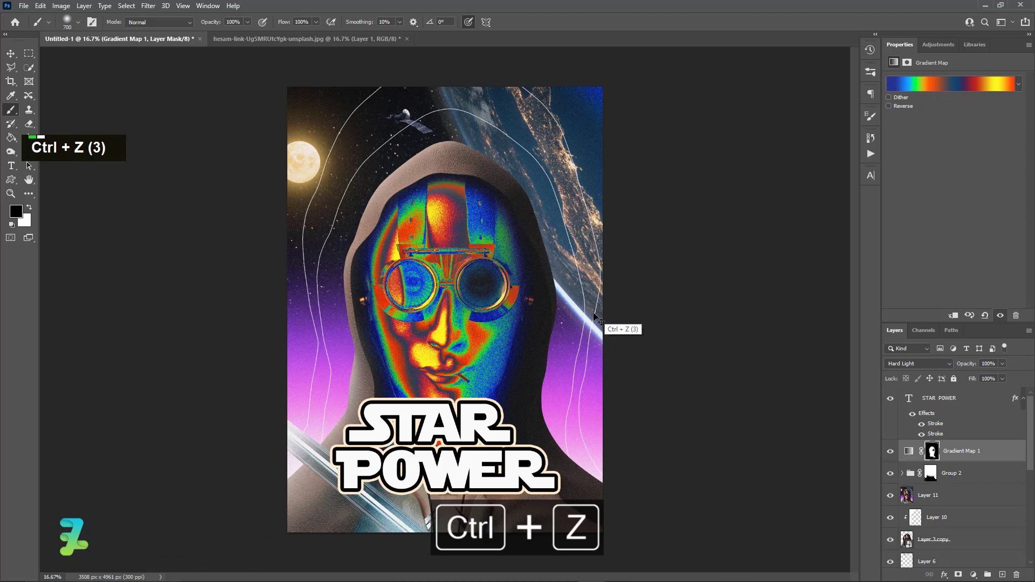
key(ctrl+z)
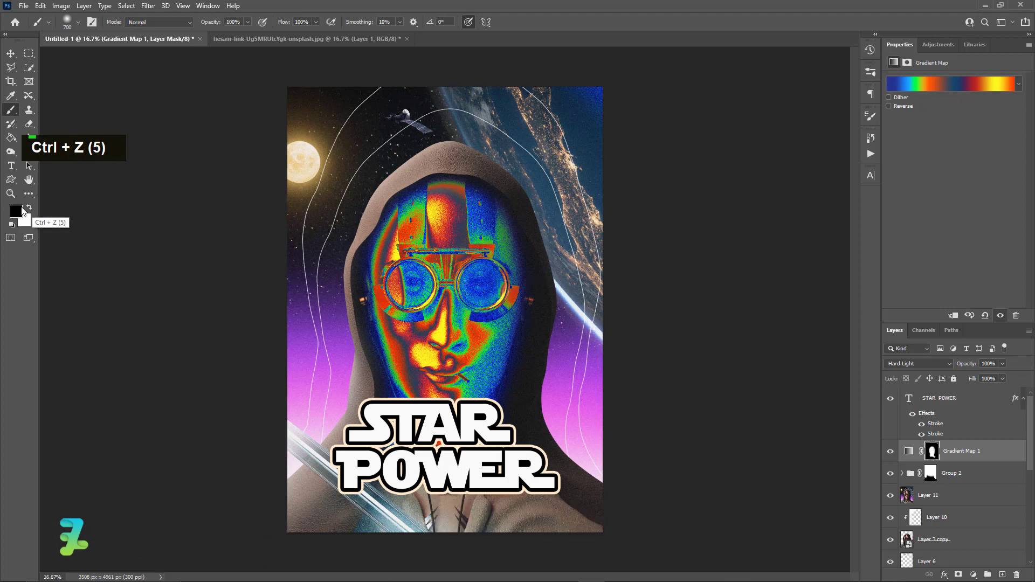
Hide the STAR POWER title and paint white on the Gradient Map 1 mask to bring the colours back over the neck and chest.
click(890, 452)
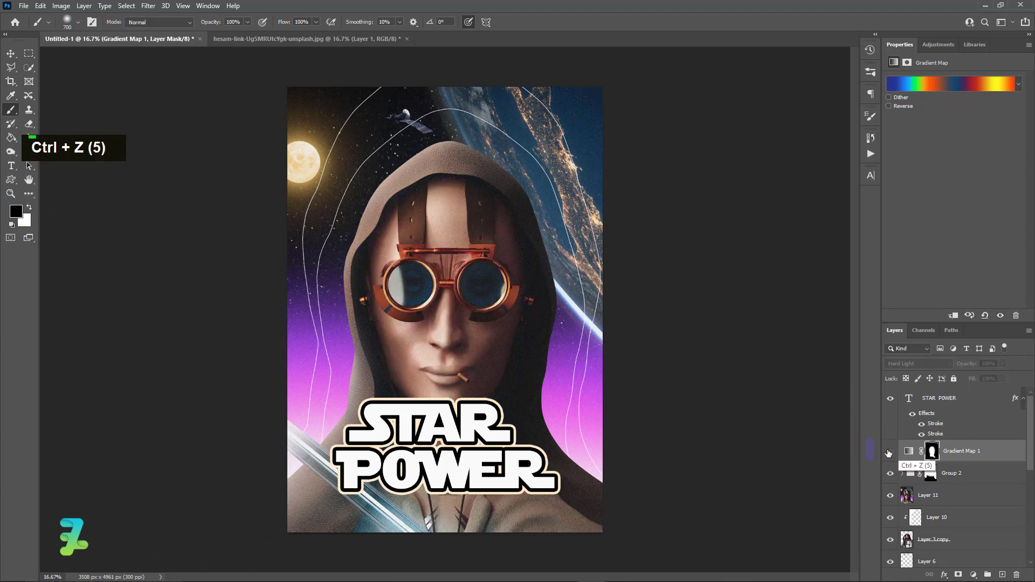
click(890, 452)
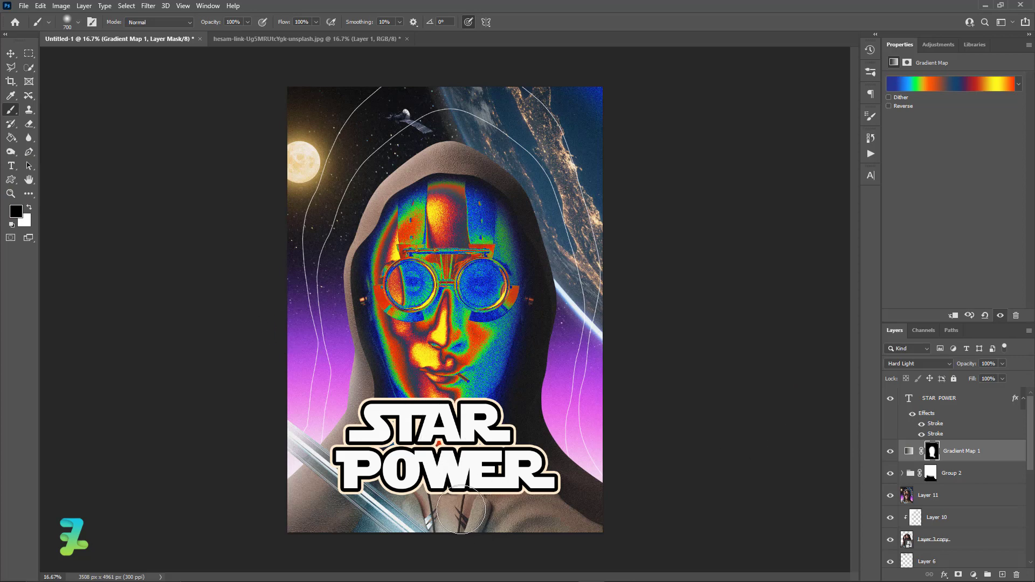
click(30, 208)
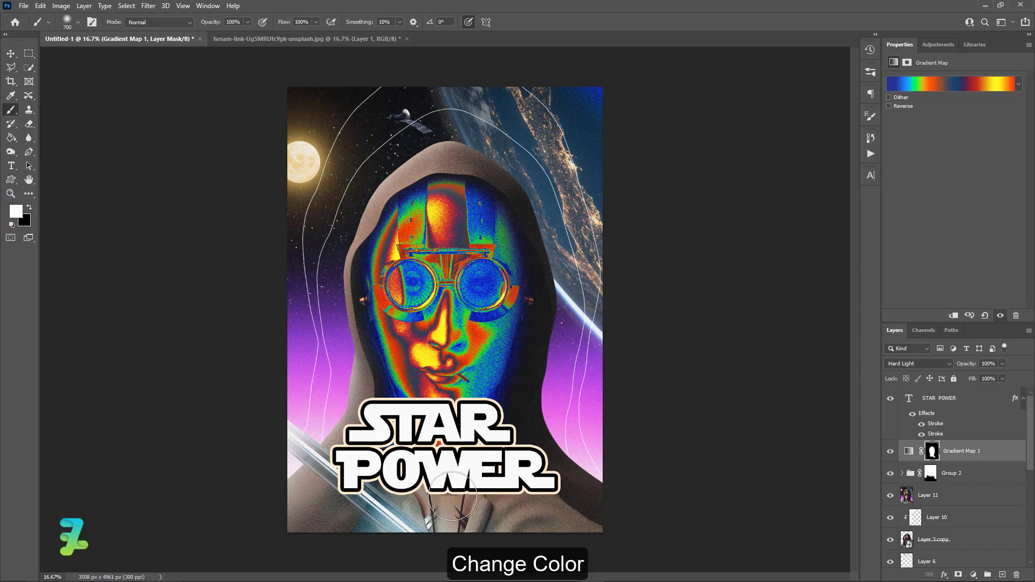
mouse_move(450, 518)
mouse_down()
mouse_move(429, 477)
mouse_move(440, 512)
mouse_up()
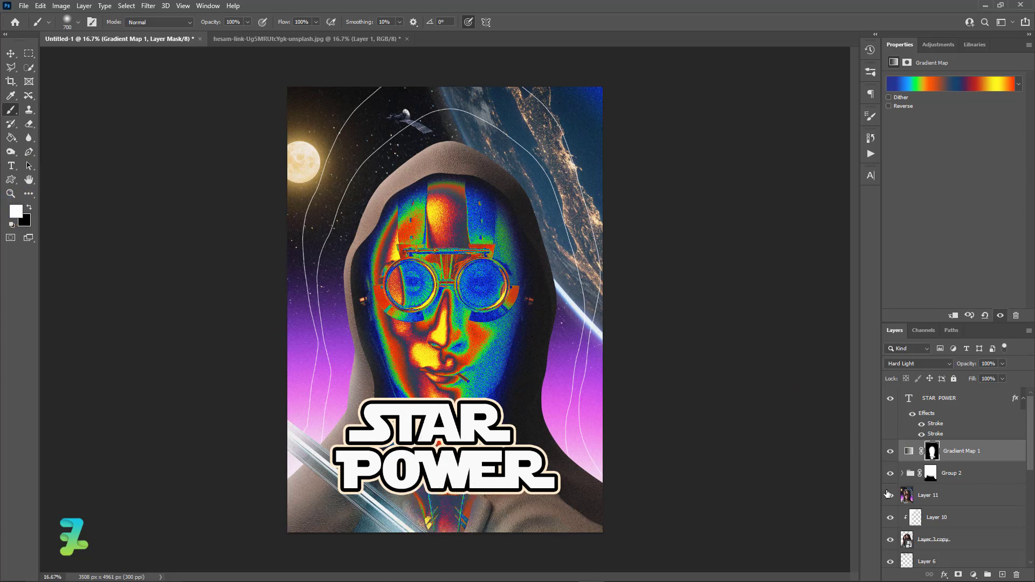
click(892, 399)
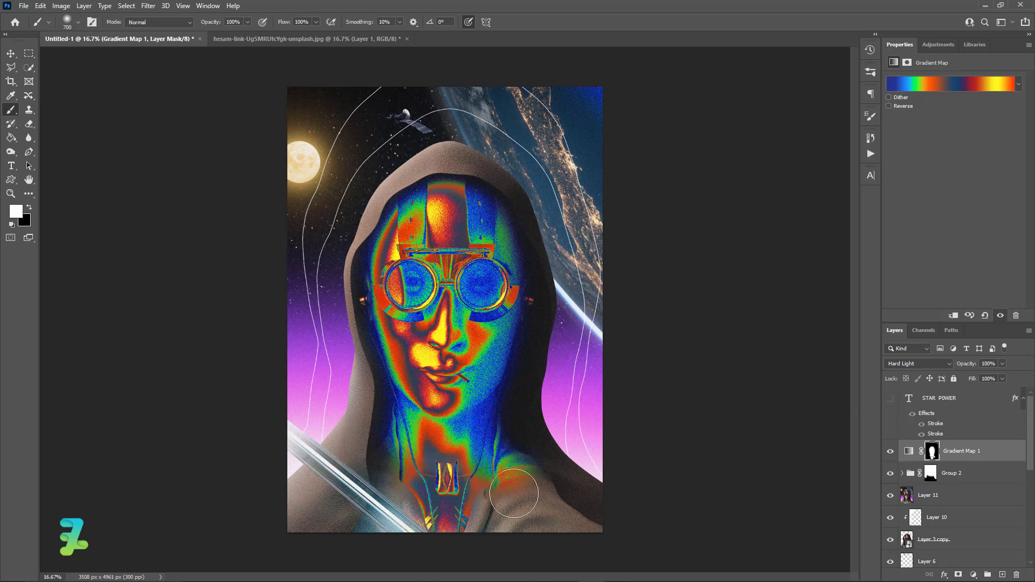
double_click(441, 467)
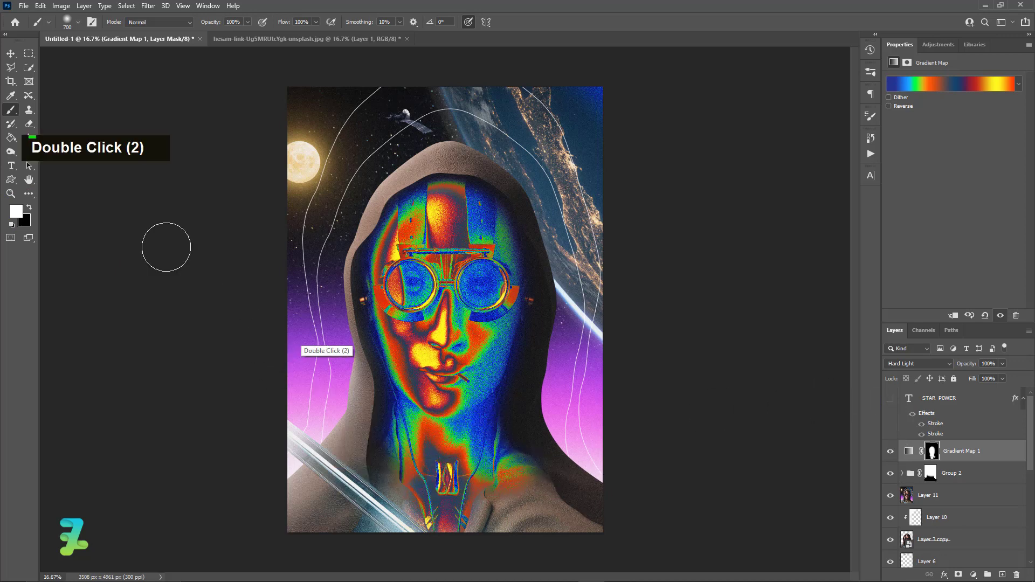
Paint black on the mask to clear the gradient colours from the shoulders beside the neck, and show the STAR POWER title again.
click(29, 207)
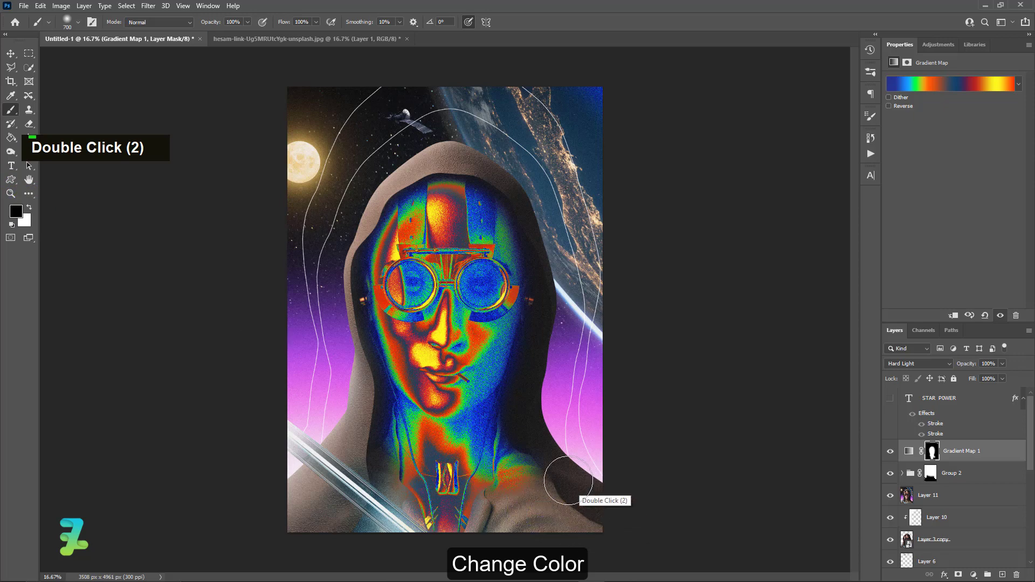
drag(577, 488, 532, 485)
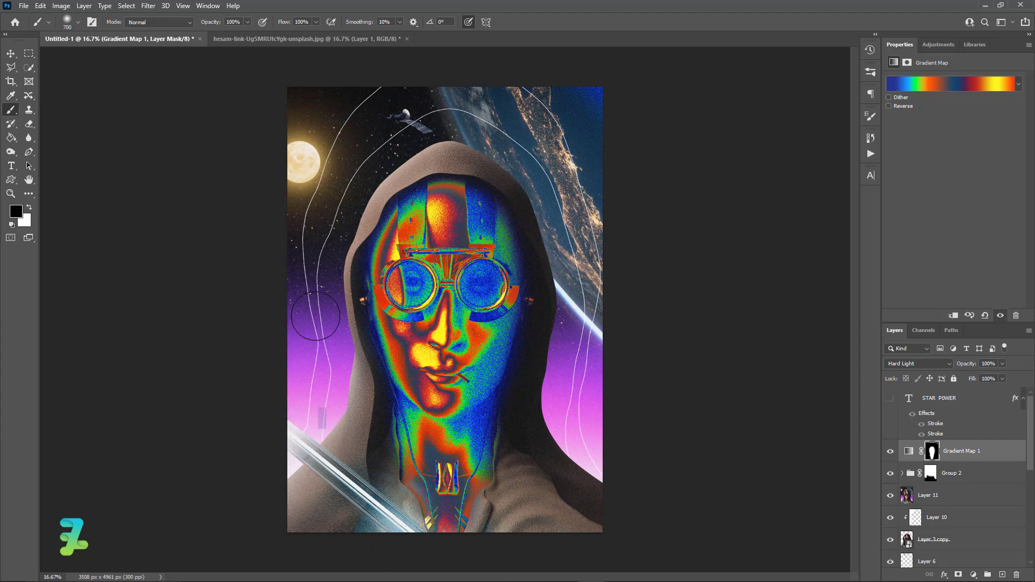
click(890, 398)
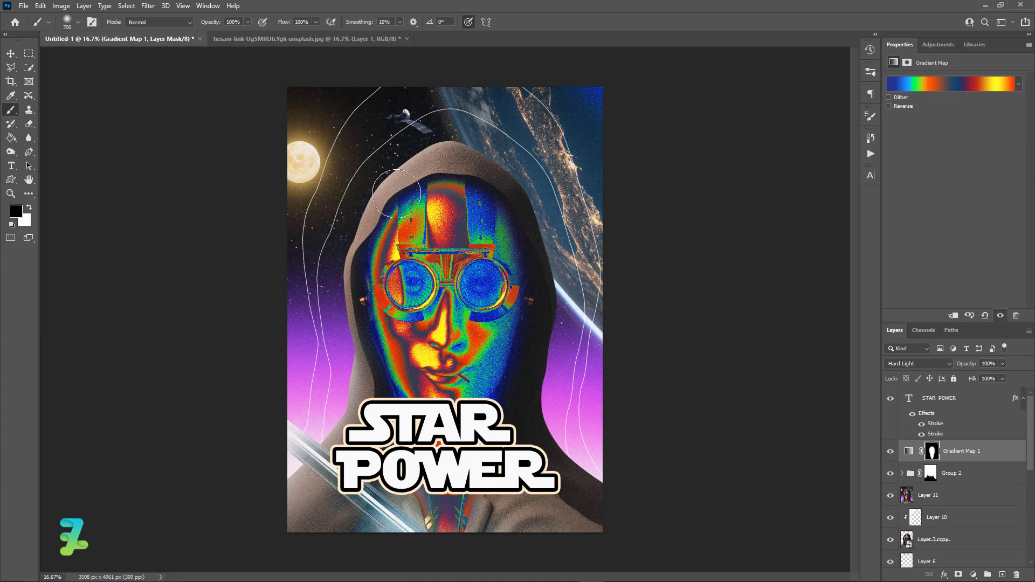
click(10, 53)
click(176, 162)
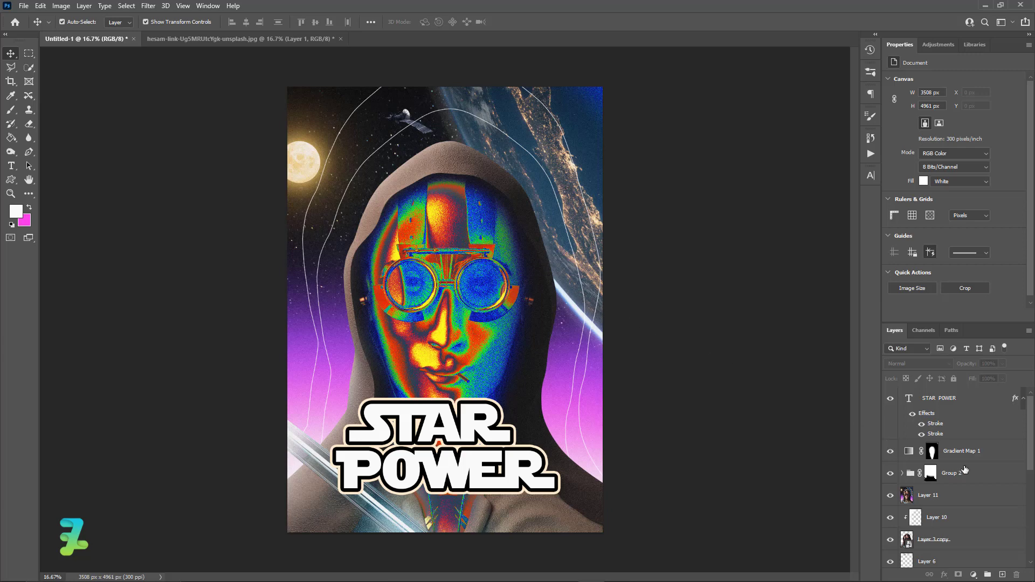
Add a new layer above Gradient Map 1 and choose the Ellipse tool.
click(990, 457)
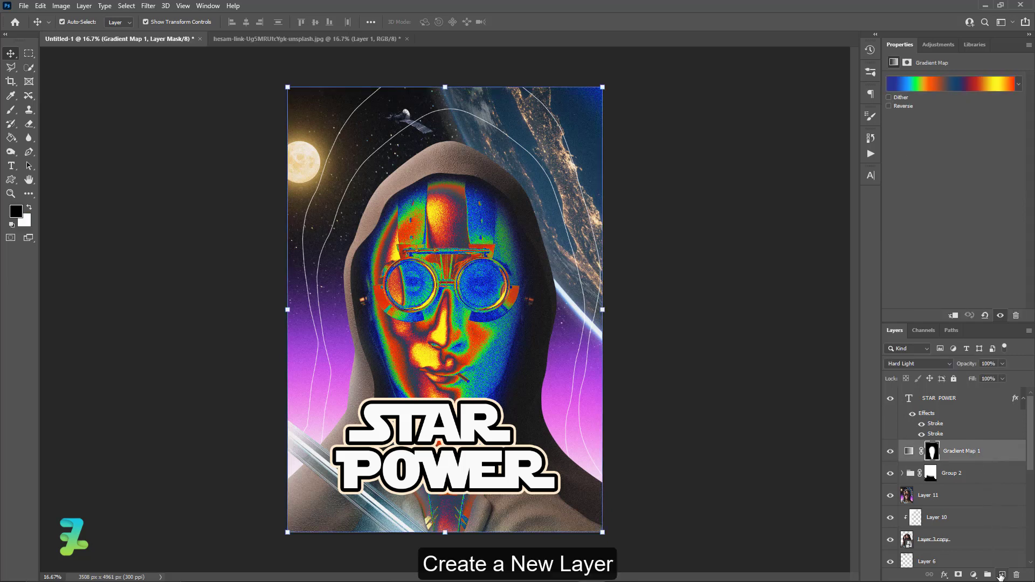
click(1001, 574)
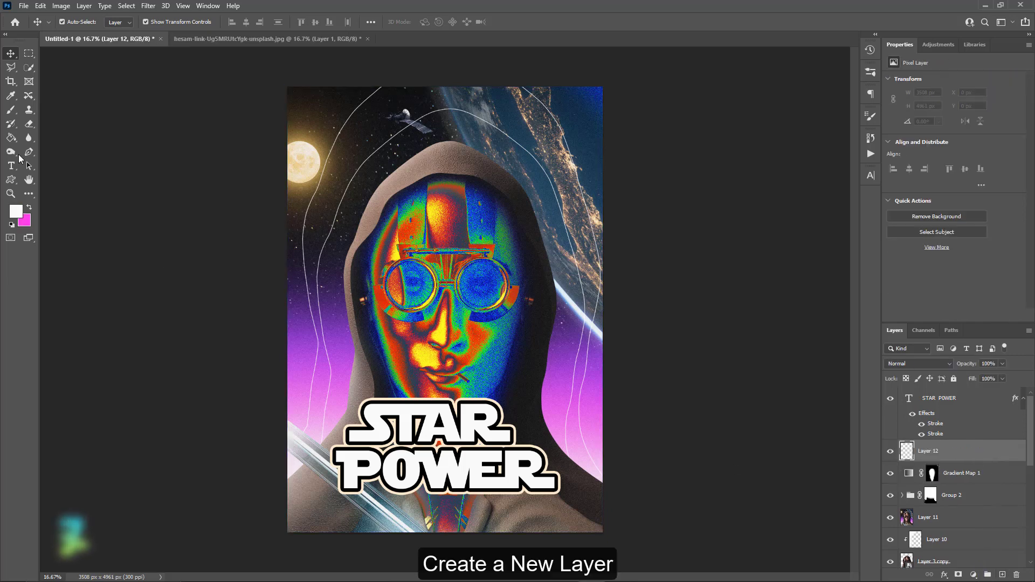
click(12, 181)
right_click(14, 184)
click(59, 200)
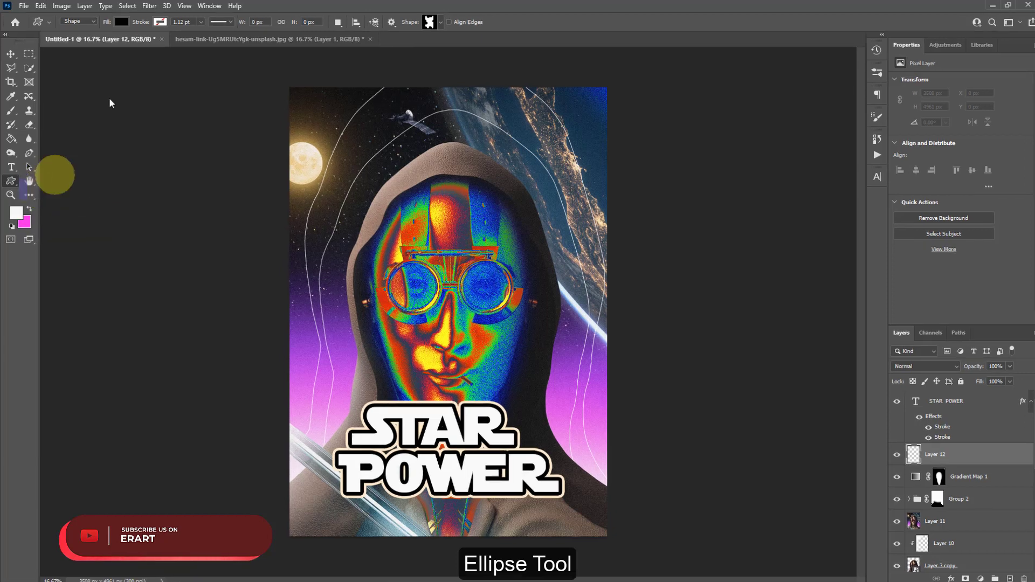
Set the Ellipse tool's shape options to no fill and a white stroke.
click(121, 22)
click(227, 43)
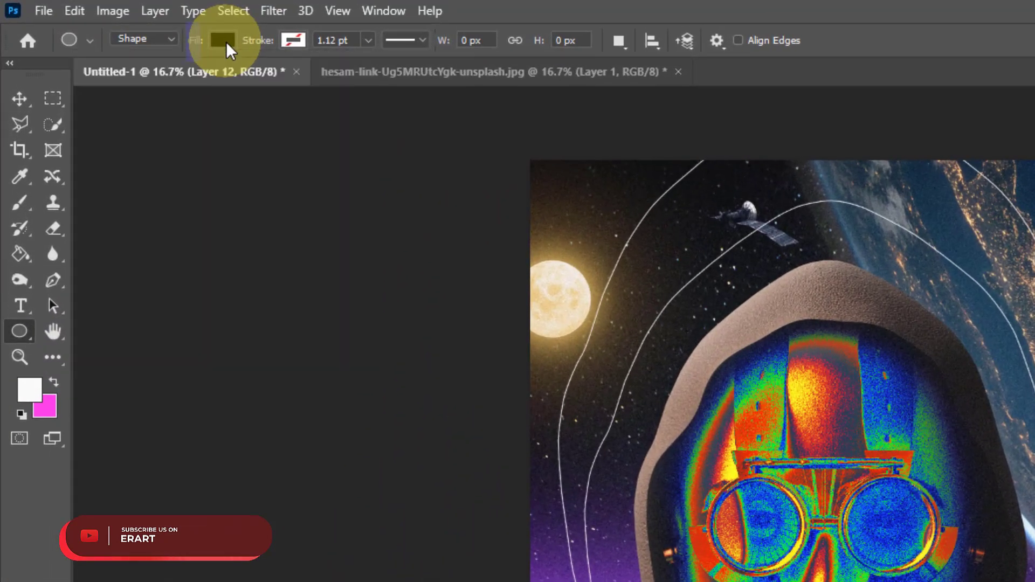
click(227, 43)
click(226, 43)
click(232, 41)
click(105, 76)
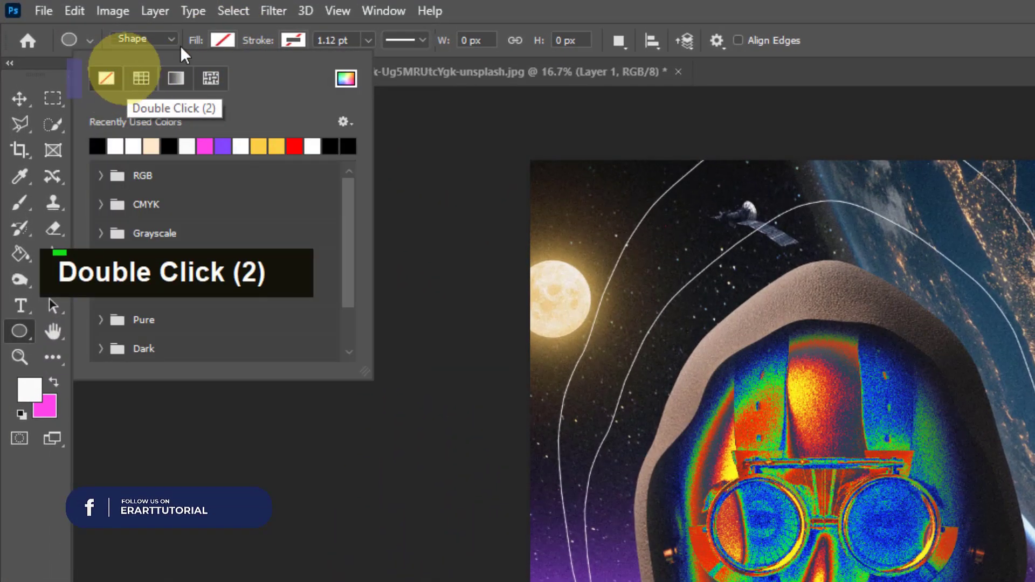
click(291, 41)
double_click(184, 146)
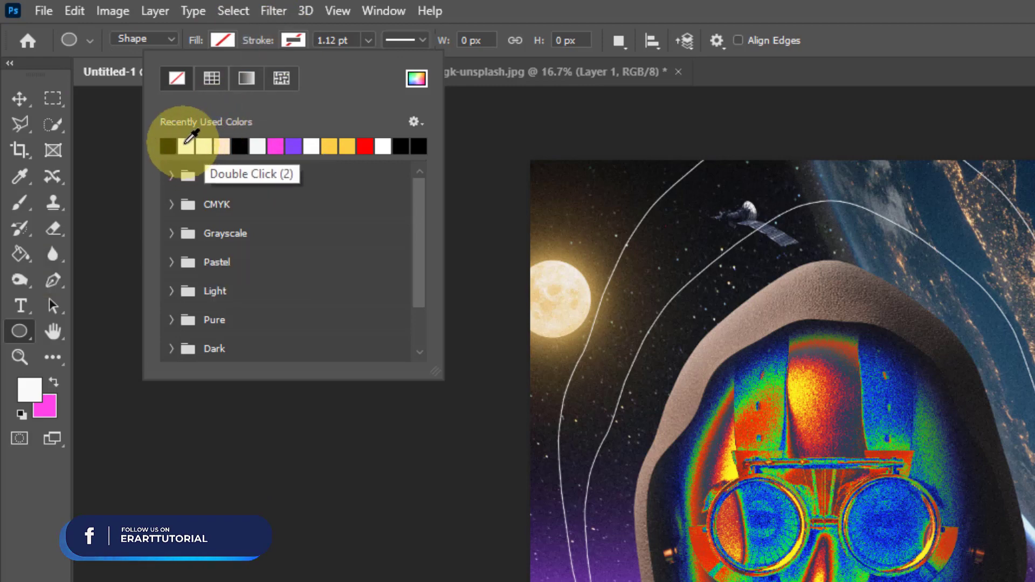
click(294, 40)
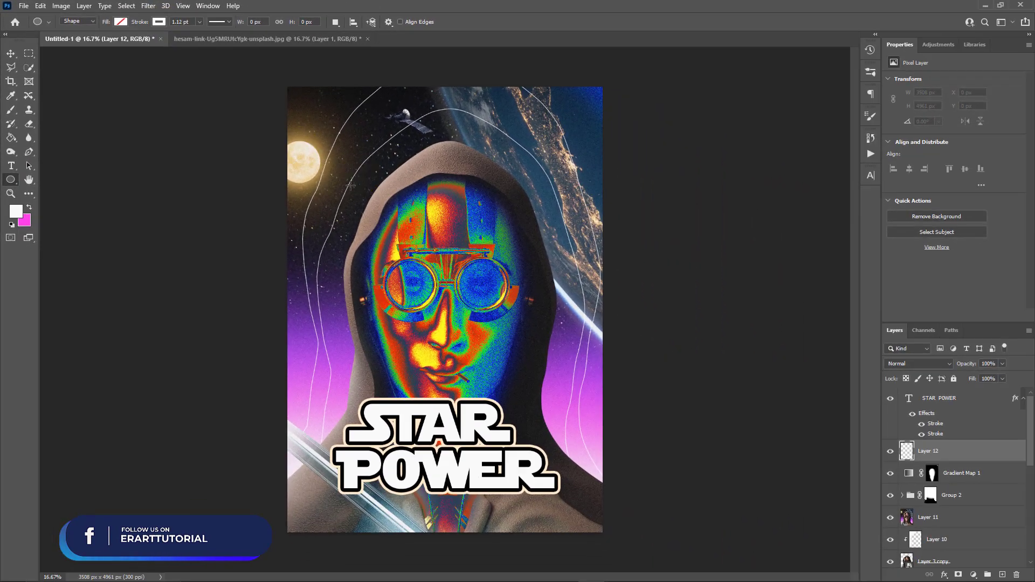
Draw a wide, flat ellipse about 3731 × 733 px across the figure's forehead and goggles.
mouse_move(385, 290)
mouse_down()
mouse_move(789, 402)
mouse_move(856, 368)
mouse_up()
drag(488, 209, 580, 261)
click(10, 53)
Select only the Ellipse 1 layer and rotate the ellipse to -30°, rising towards the planet.
shift+click(577, 261)
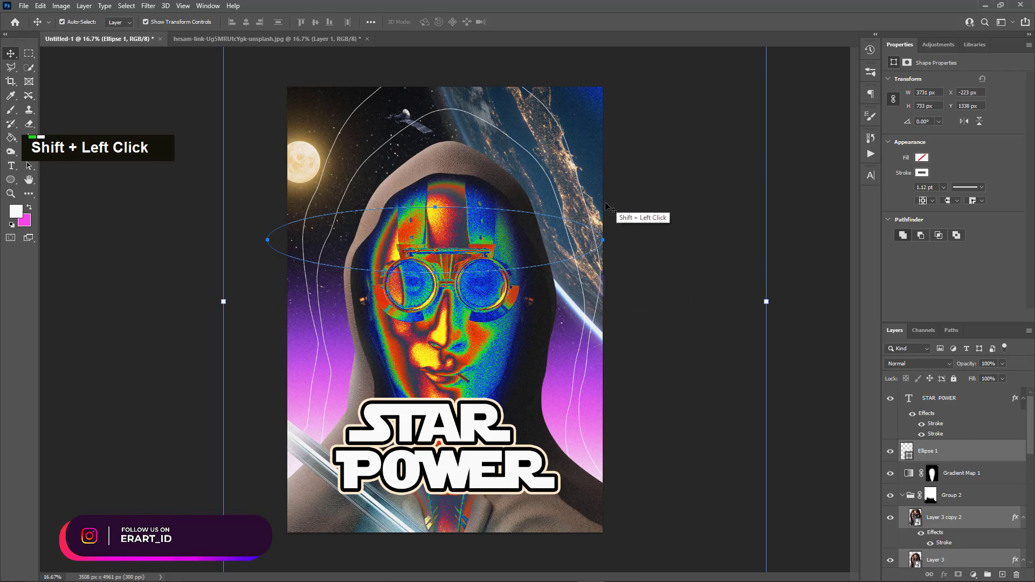
click(713, 279)
click(11, 53)
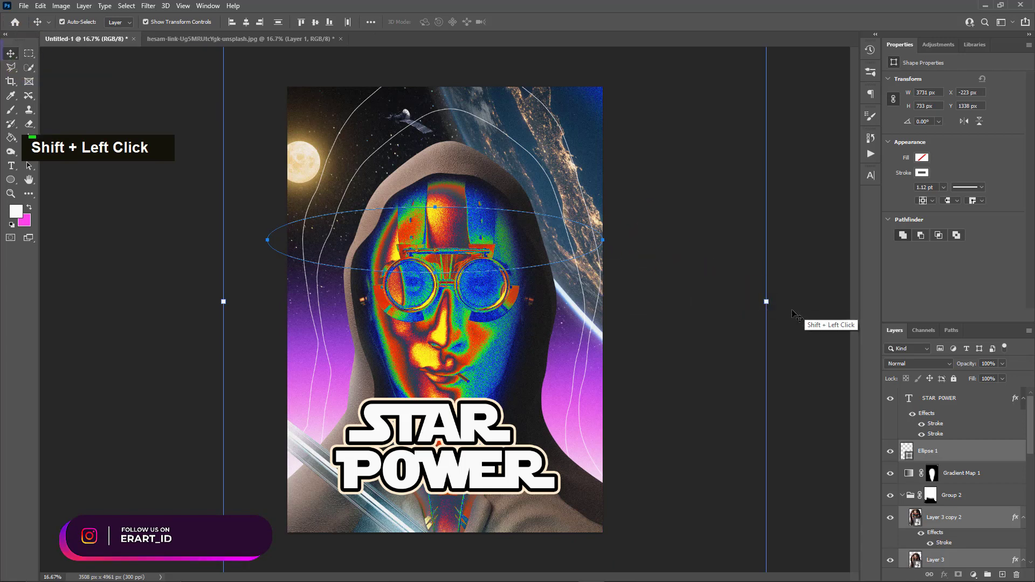
drag(770, 300, 777, 320)
shift+click(892, 440)
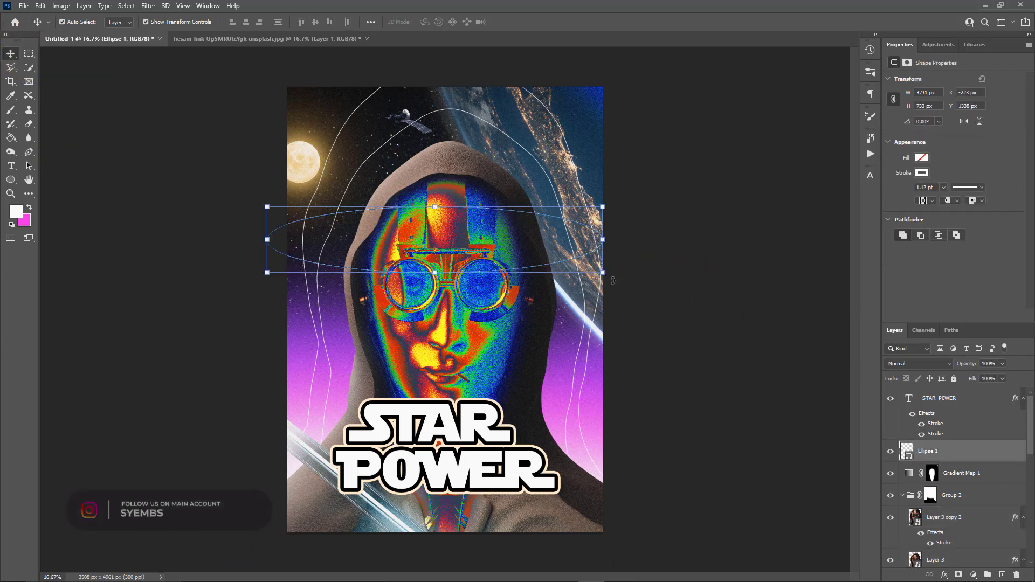
drag(609, 280, 380, 125)
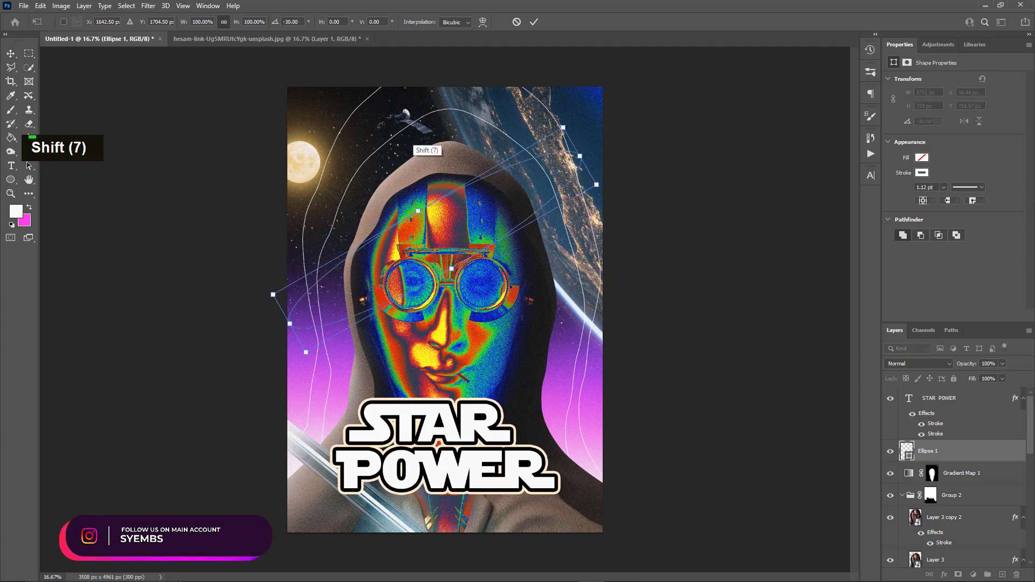
click(14, 52)
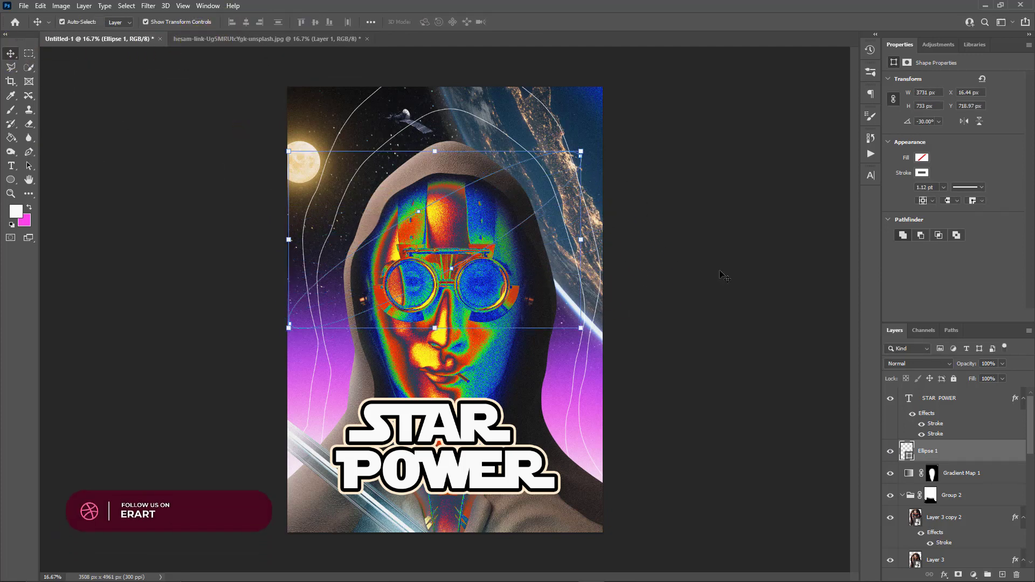
Thicken the ellipse's white stroke to 6.36 pt.
click(943, 187)
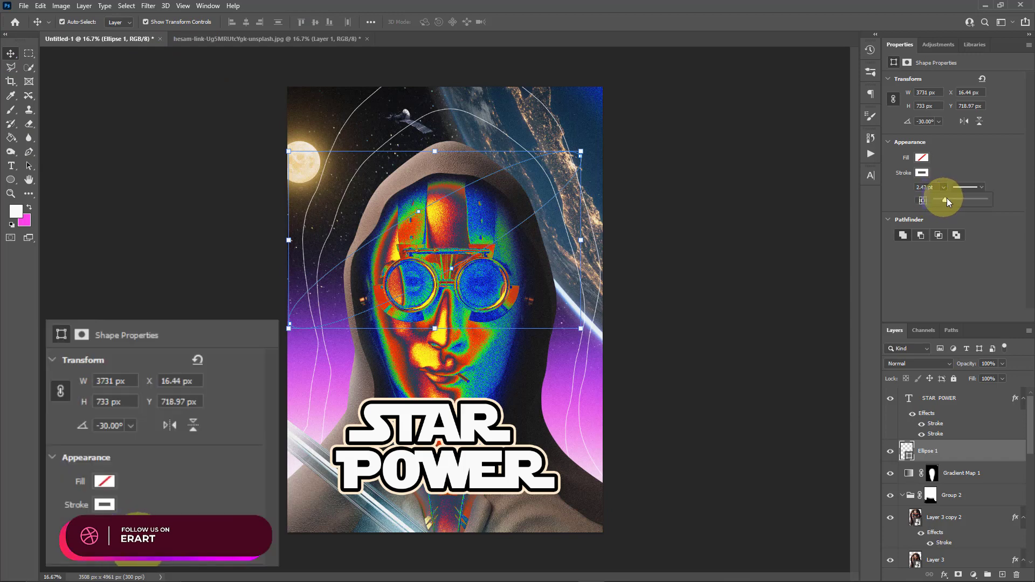
mouse_move(946, 198)
mouse_down()
mouse_move(956, 198)
mouse_move(728, 212)
mouse_move(962, 201)
mouse_move(949, 201)
mouse_up()
click(945, 196)
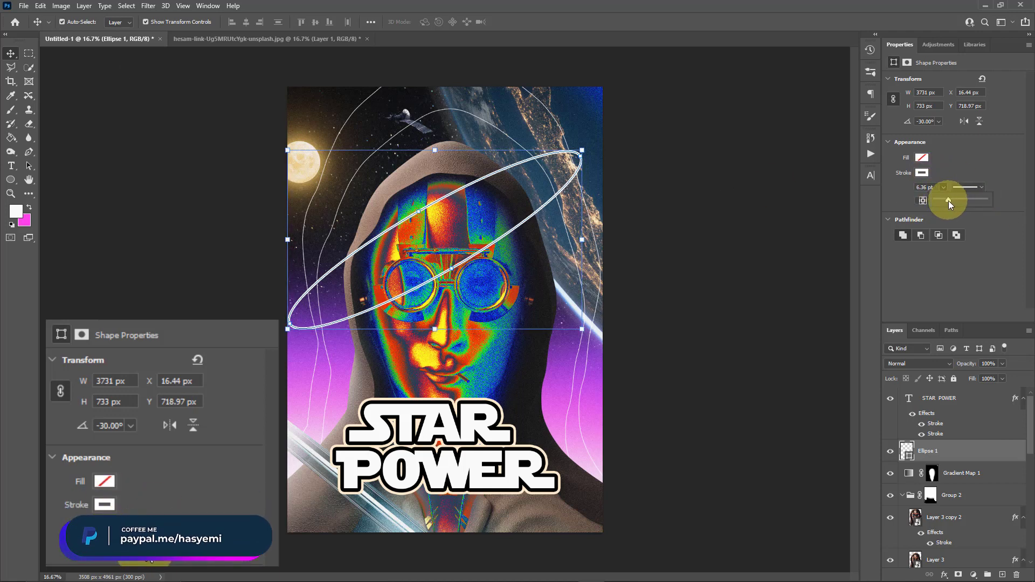
click(11, 54)
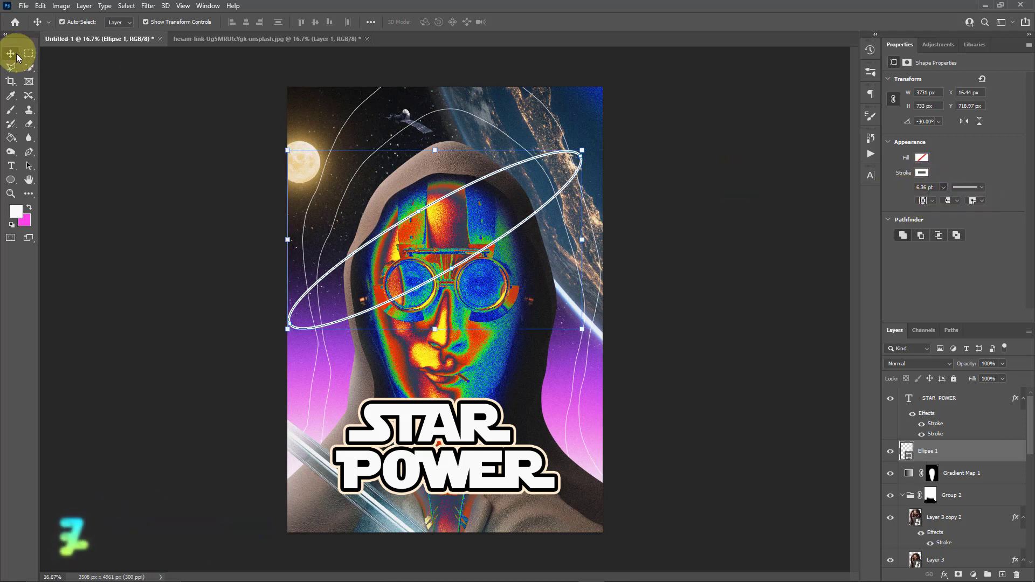
Rotate the ellipse to -45° and enlarge it to about 3903 × 767 px, placing it diagonally across the face.
drag(590, 337, 600, 312)
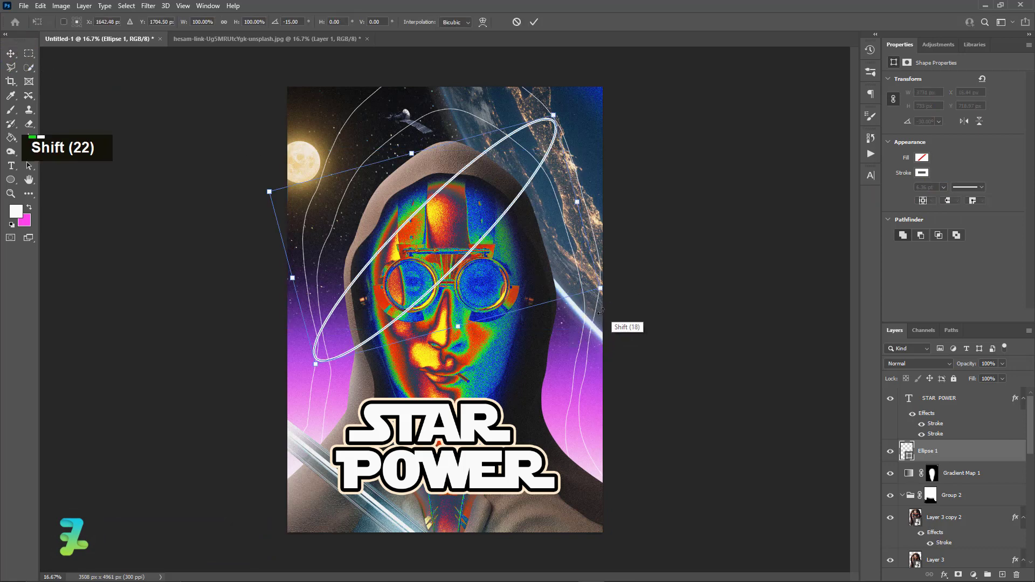
drag(467, 256, 469, 310)
mouse_move(556, 171)
mouse_down()
mouse_move(574, 130)
mouse_move(566, 159)
mouse_up()
drag(537, 238, 528, 229)
click(10, 56)
Centre the ellipse horizontally on the whole canvas and clear the selection.
key(ctrl+a)
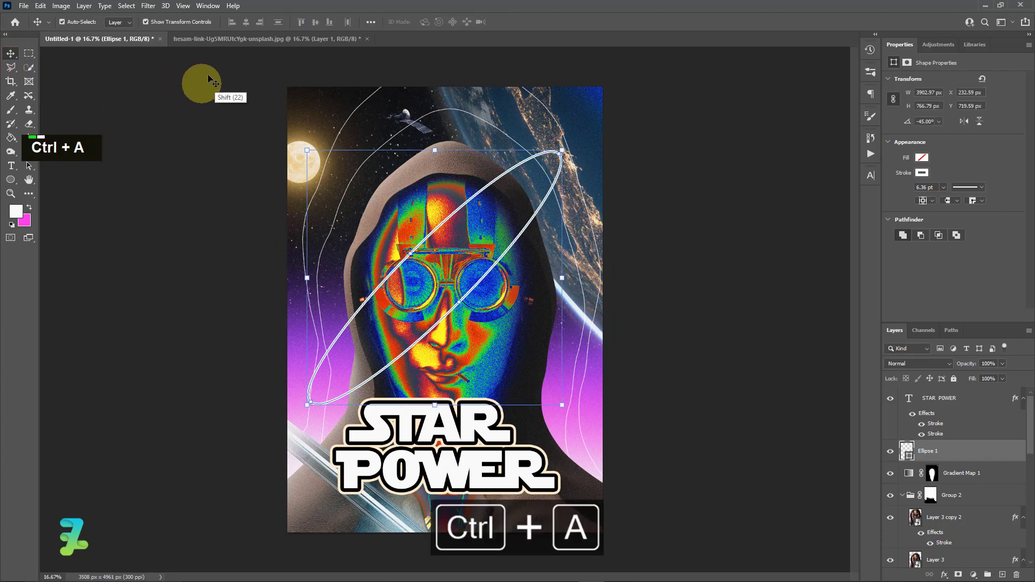
click(248, 21)
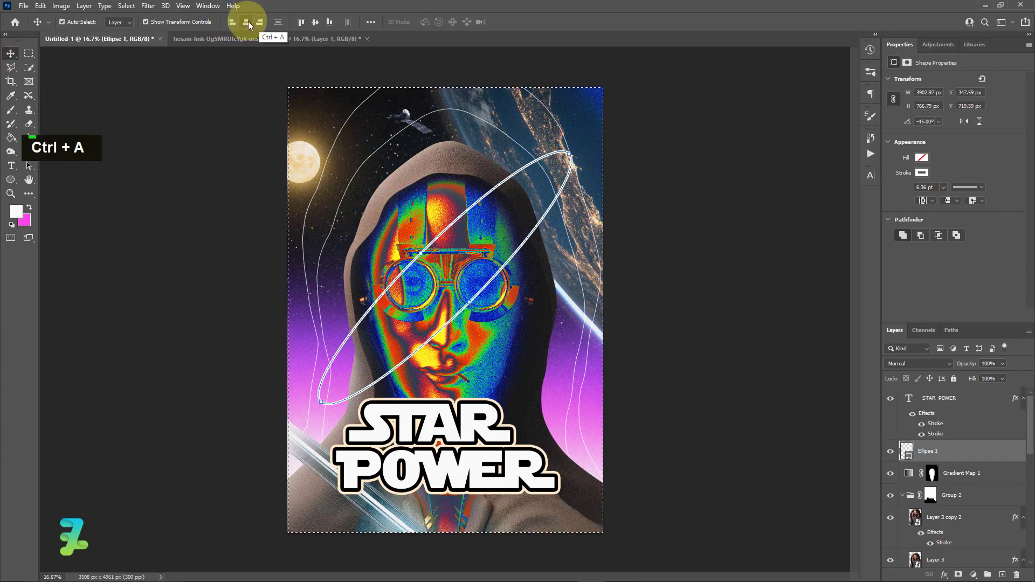
key(ctrl+d)
Collapse Group 2 and load the hooded figure's outline from Layer 3 copy as a selection.
key(ctrl)
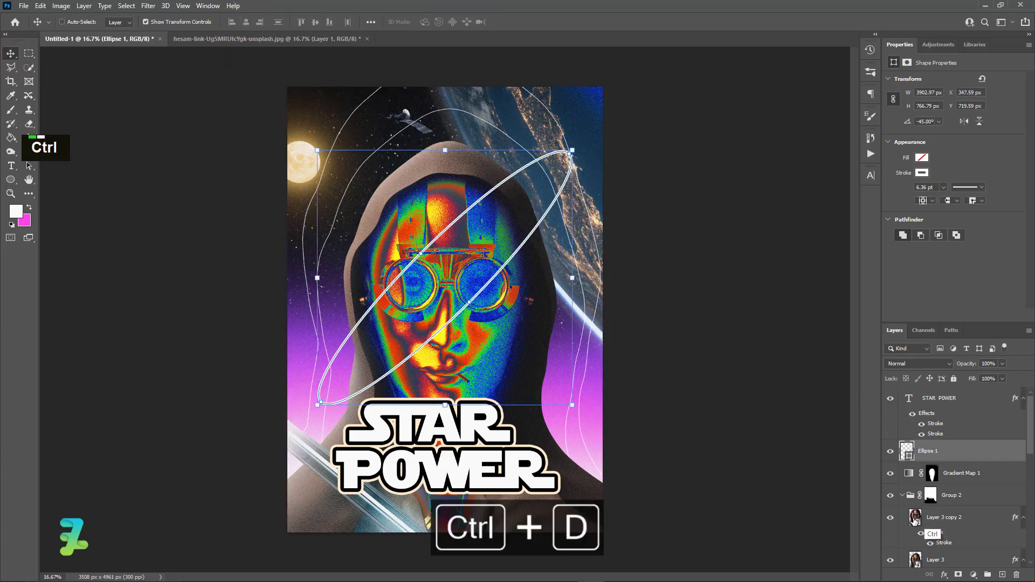
ctrl+click(901, 496)
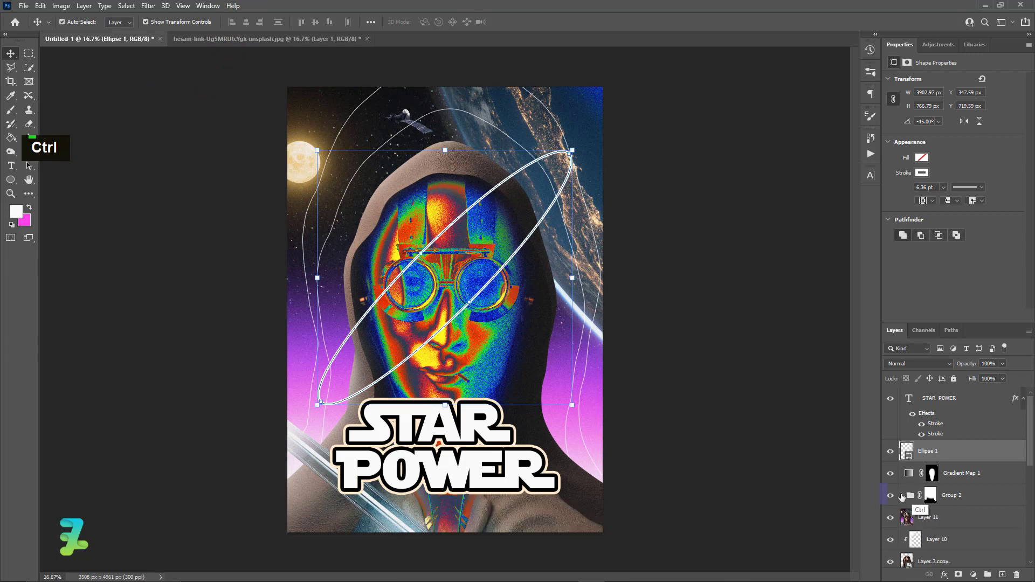
ctrl+click(904, 558)
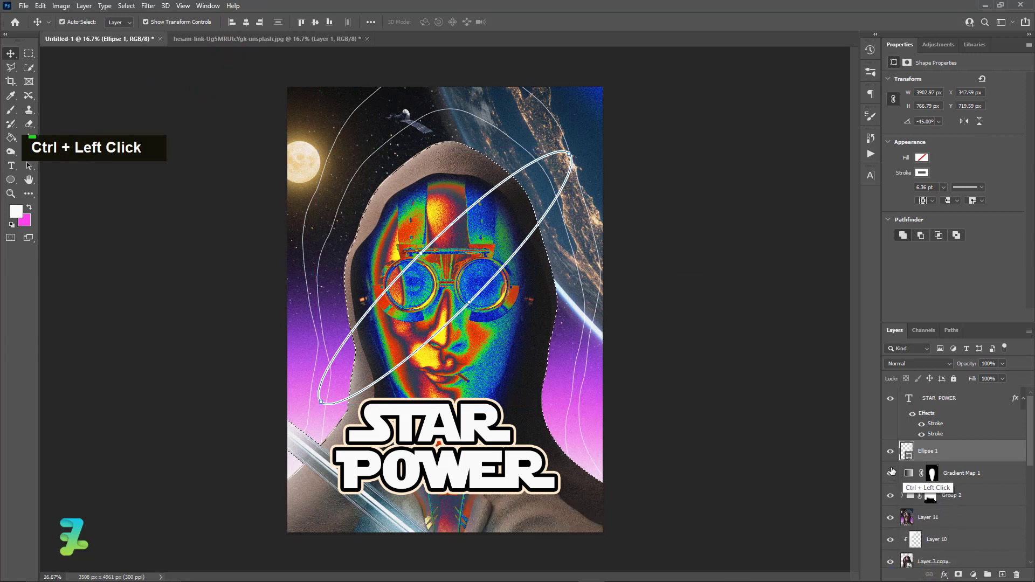
Add a layer mask to Ellipse 1 from the figure selection and invert it to hide the ring over the figure.
click(11, 109)
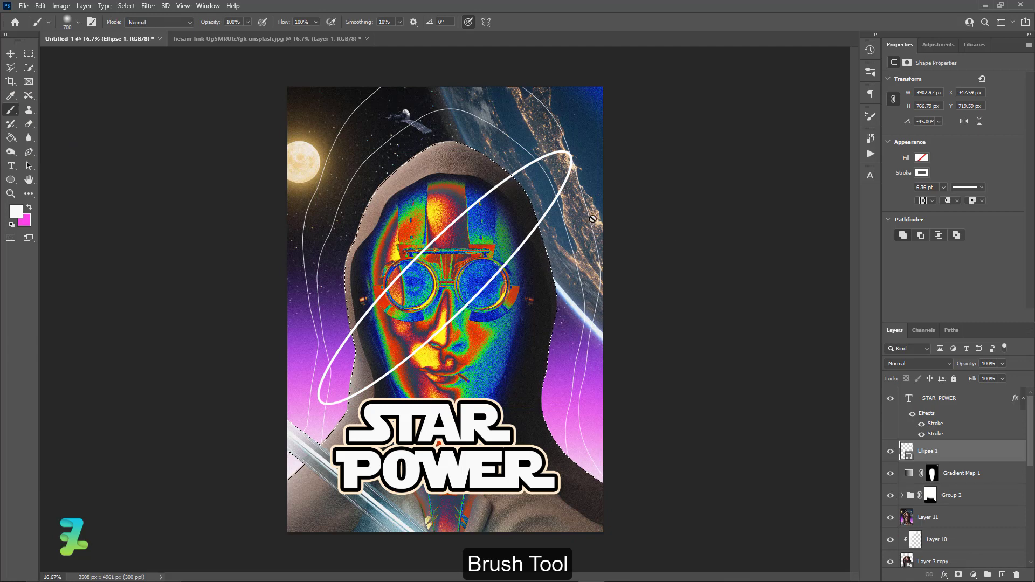
click(959, 575)
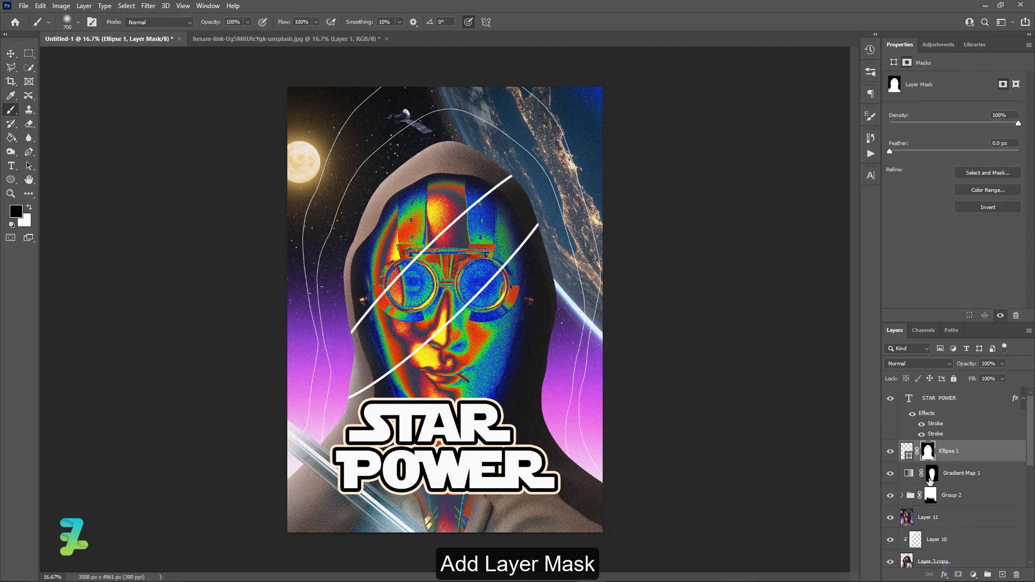
key(ctrl)
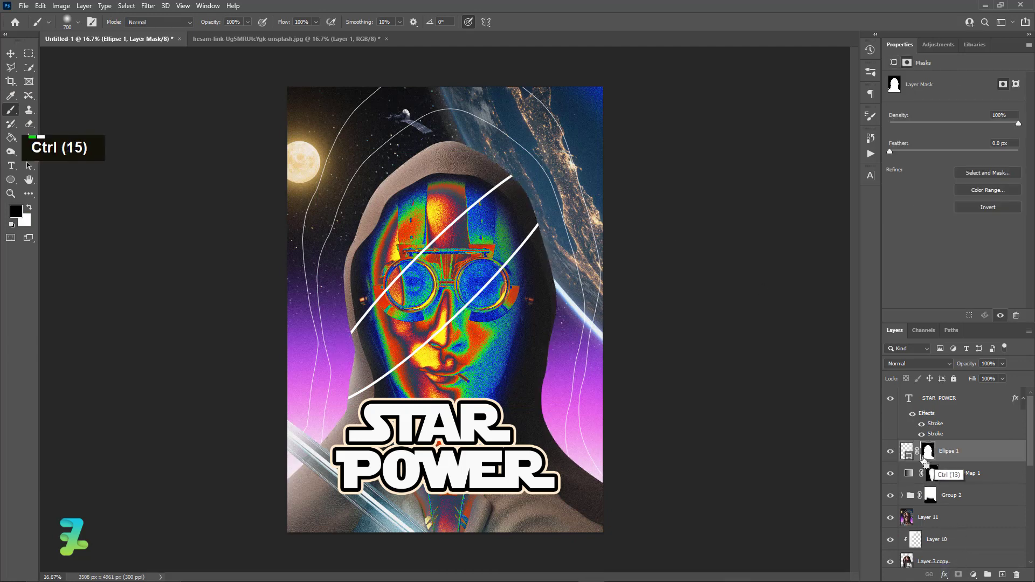
key(ctrl+i)
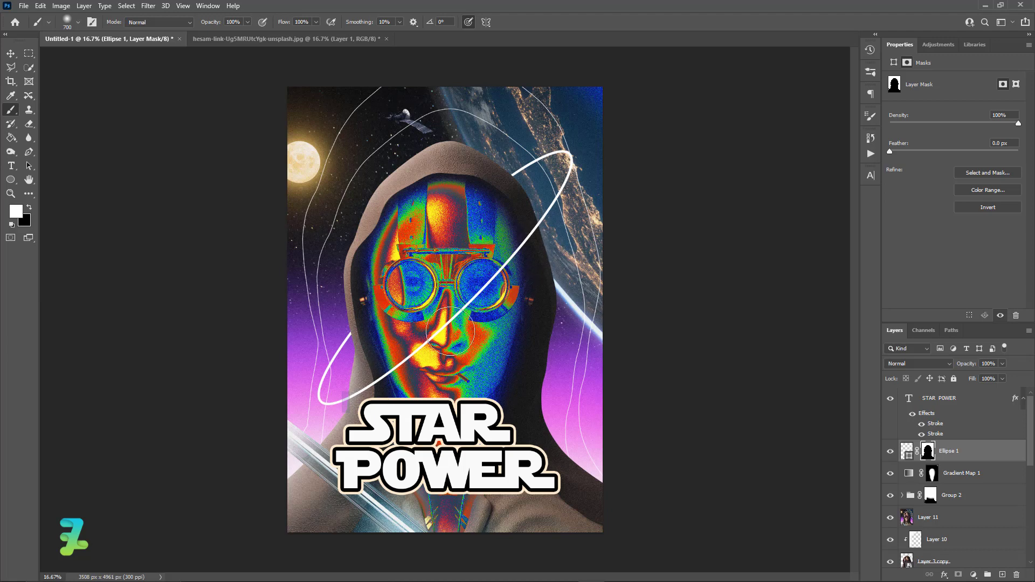
Duplicate the Ellipse 1 layer and delete the layer mask from the copy.
click(11, 53)
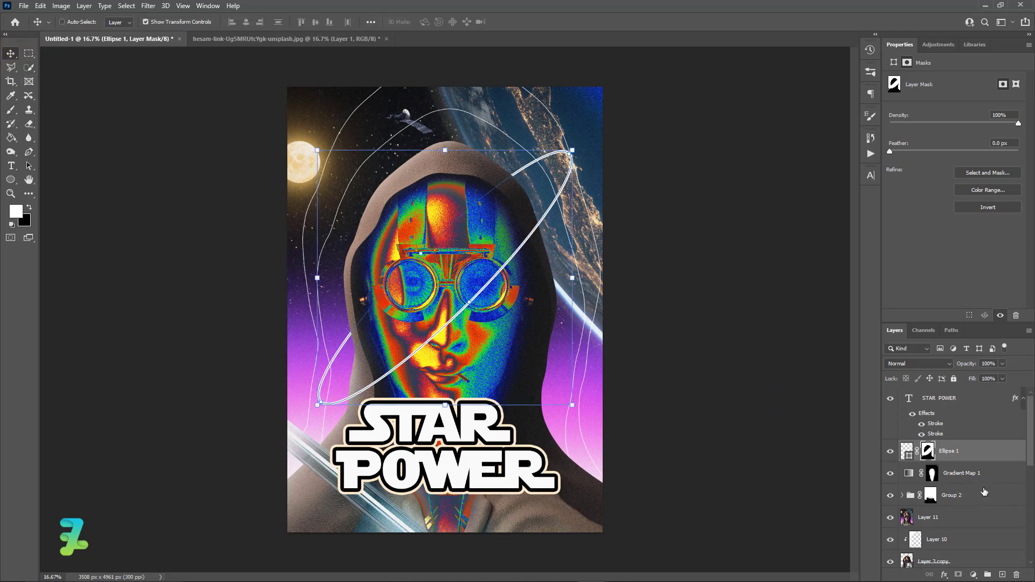
key(ctrl+j)
right_click(933, 456)
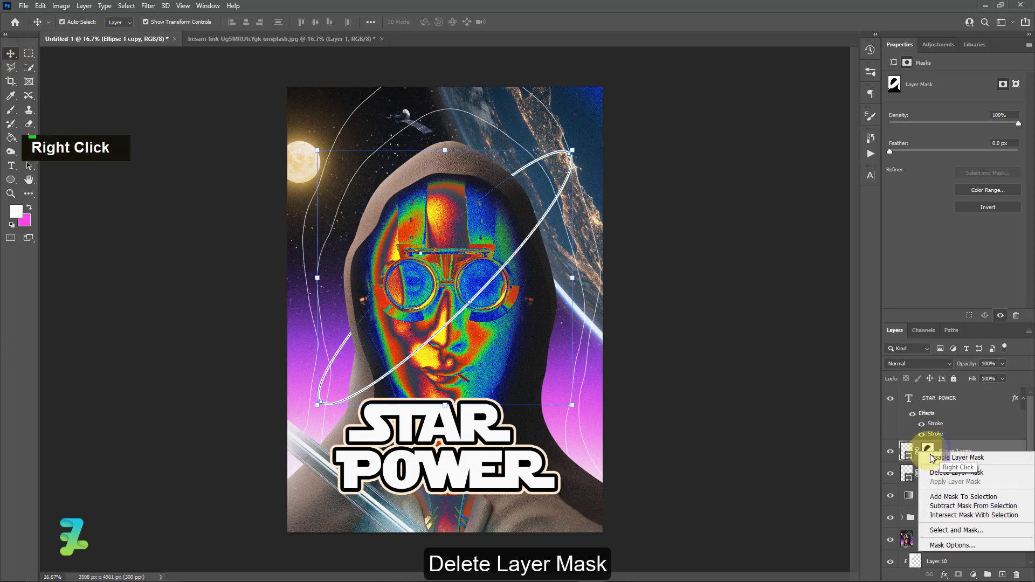
click(935, 473)
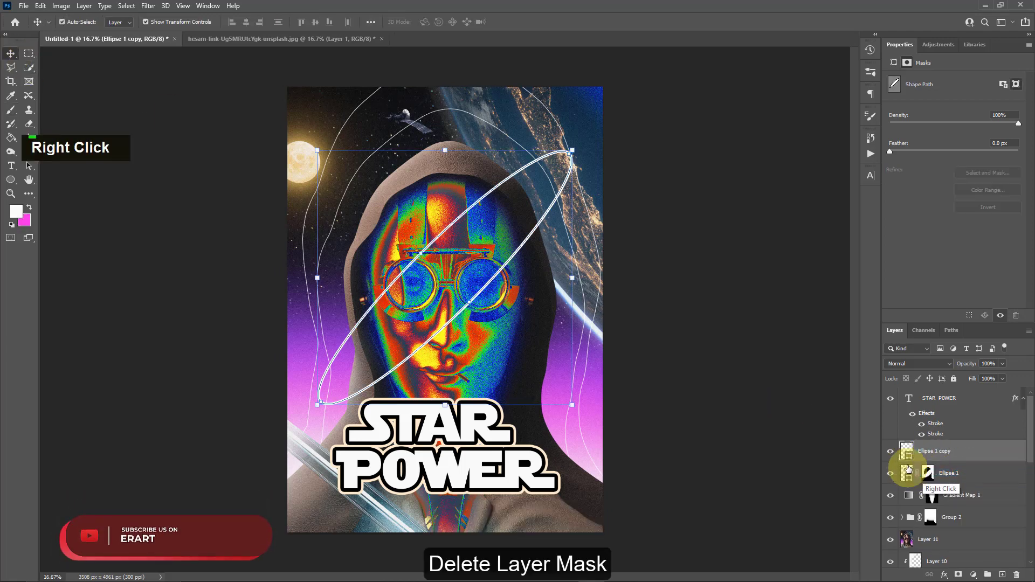
Rotate Ellipse 1 copy by 90° so the two rings cross over the face, and apply the transform.
key(ctrl)
key(ctrl+t)
drag(584, 407, 344, 394)
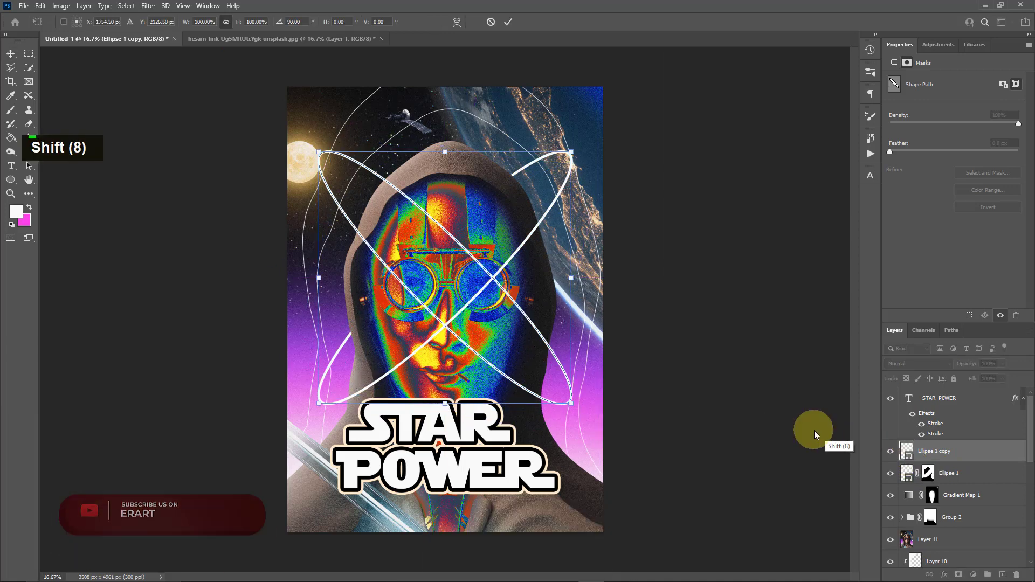
scroll(950, 514, down, 3)
scroll(950, 514, down, 2)
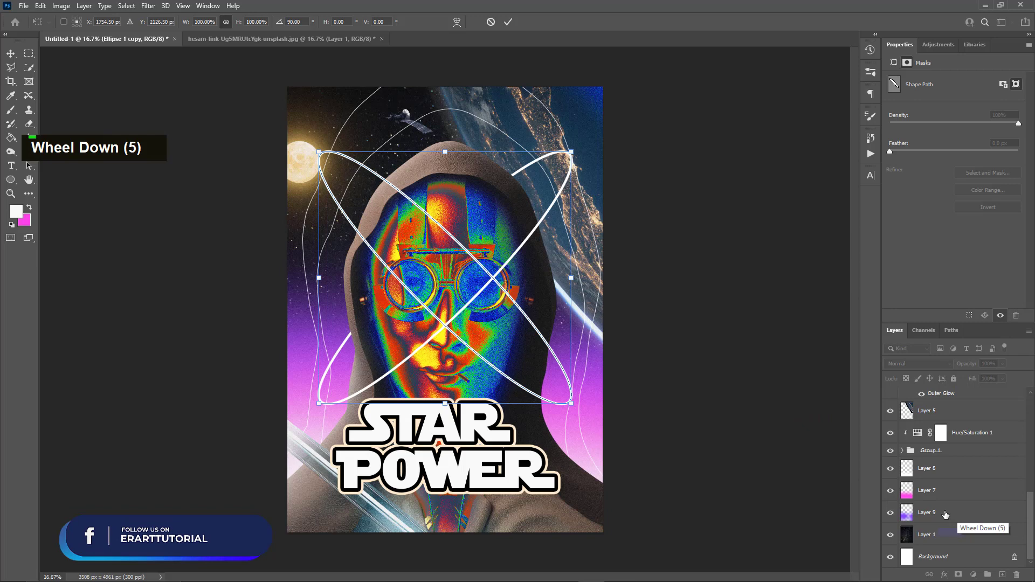
key(Return)
Add a layer mask to Ellipse 1 copy from the hooded figure's outline and invert it to hide the ring over the figure.
click(901, 451)
click(902, 451)
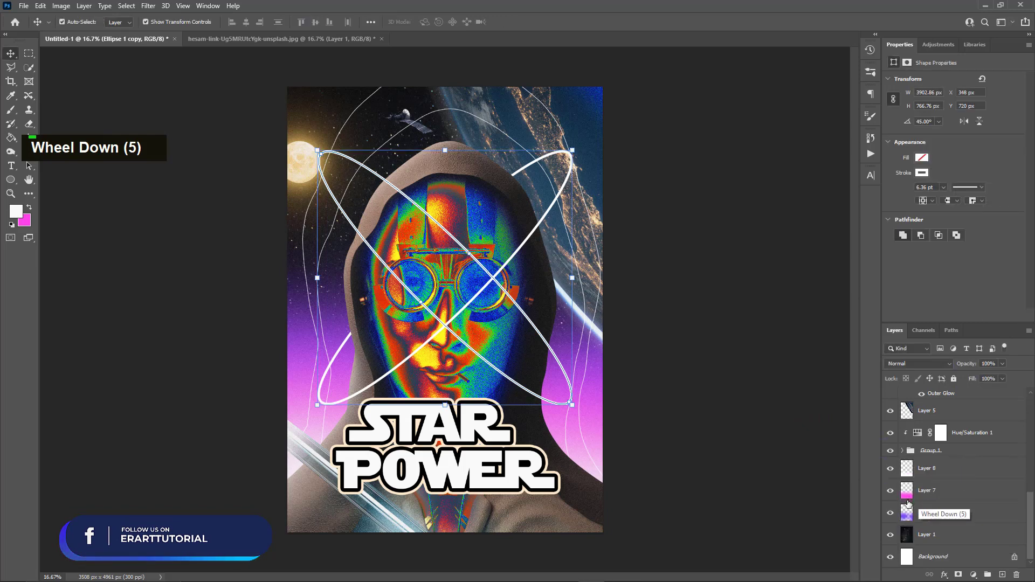
scroll(903, 447, up, 2)
ctrl+click(906, 429)
scroll(905, 442, up, 3)
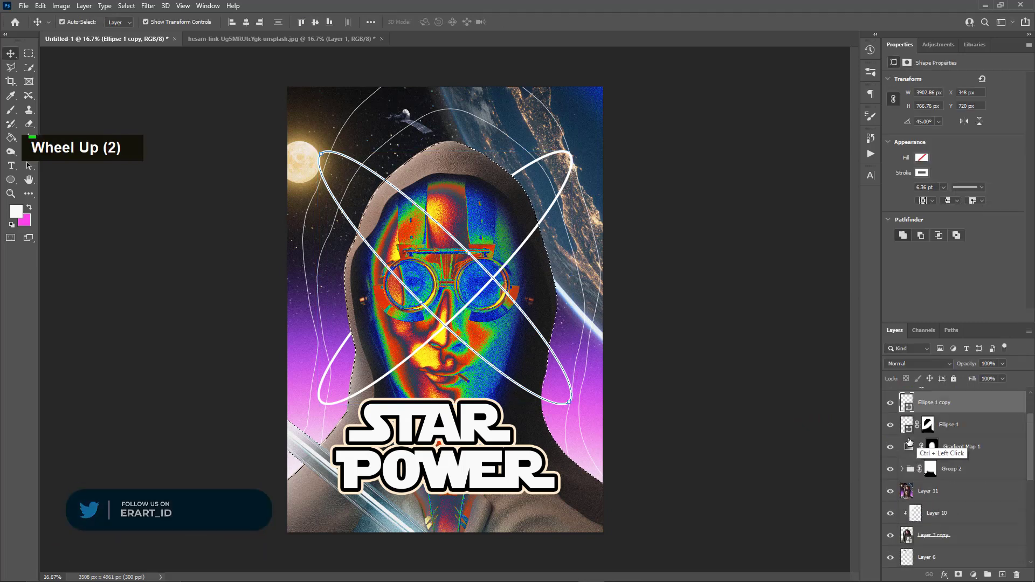
click(958, 575)
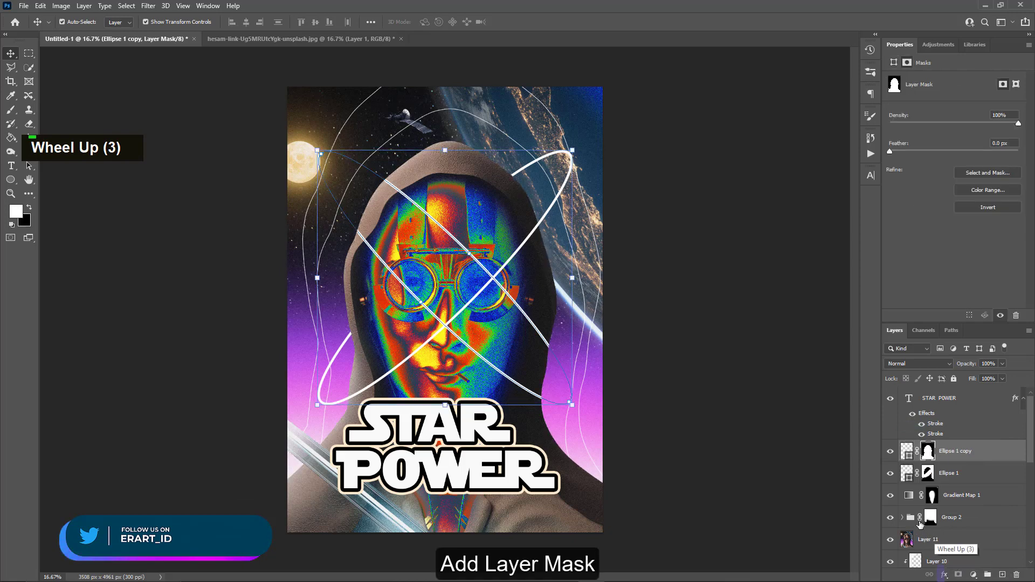
key(ctrl+i)
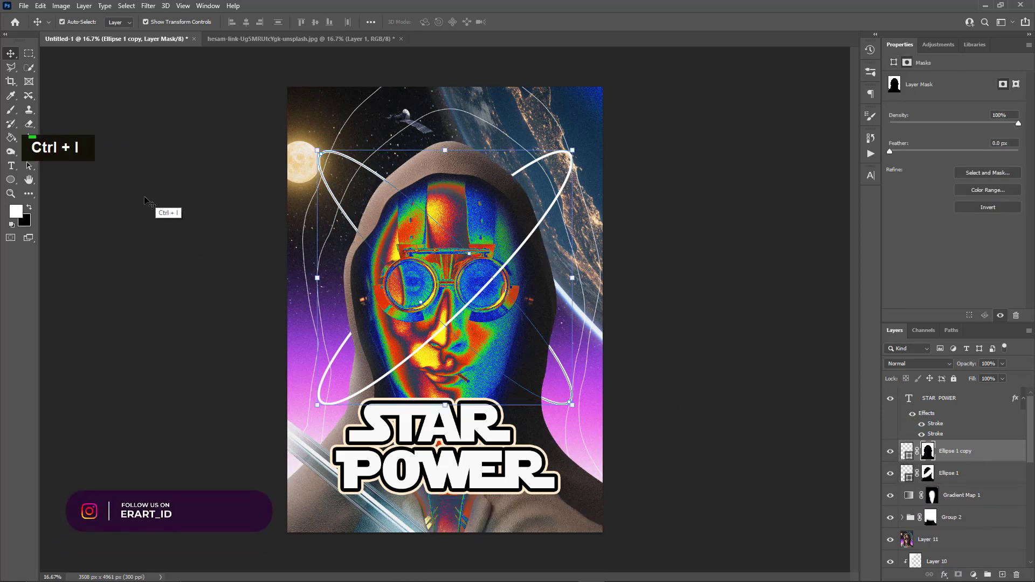
Paint white with the Brush on the Ellipse 1 copy mask to reveal the upper arc crossing in front of the hood and face.
click(11, 111)
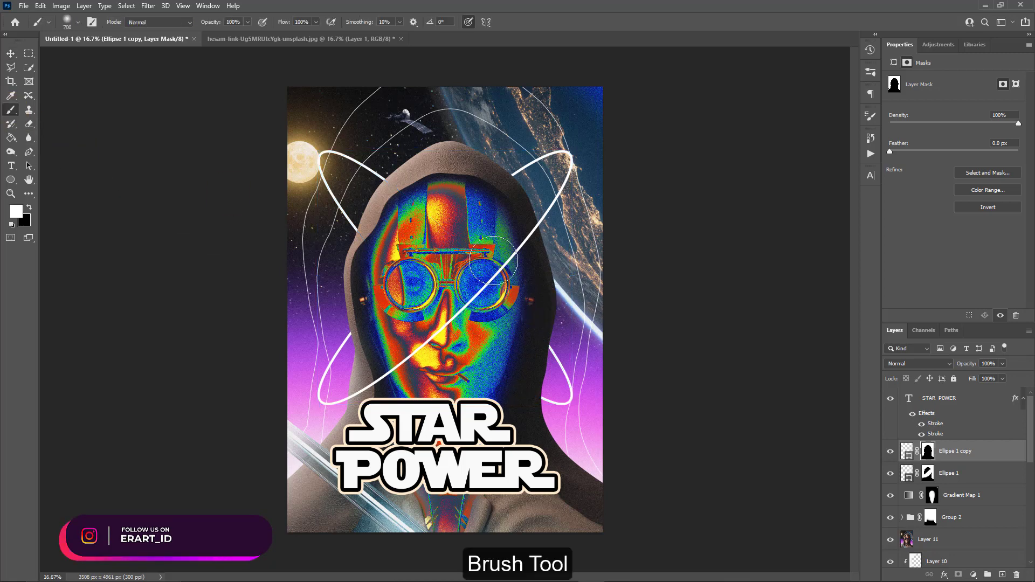
drag(399, 191, 443, 217)
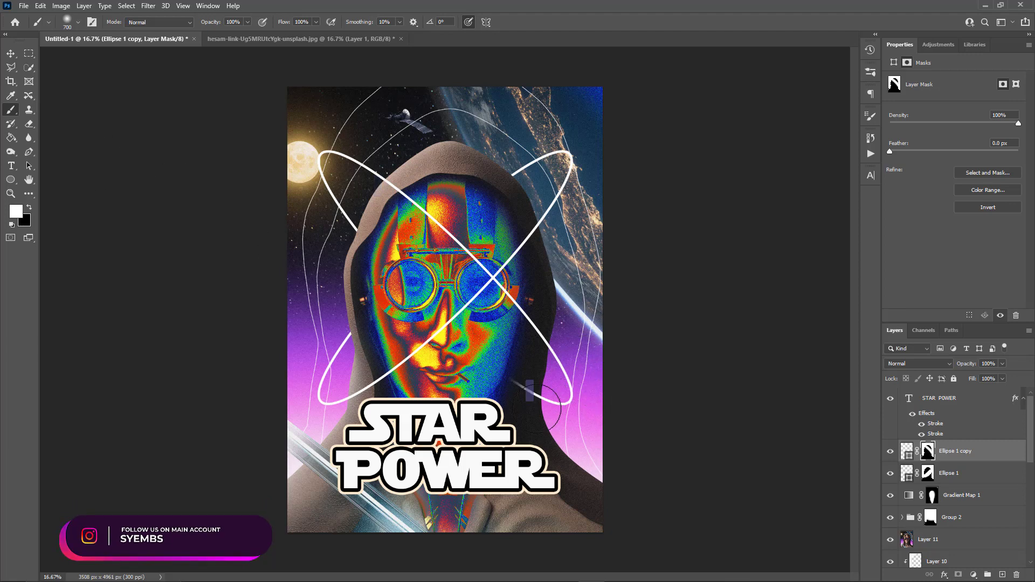
key(ctrl+z)
key(ctrl+z)
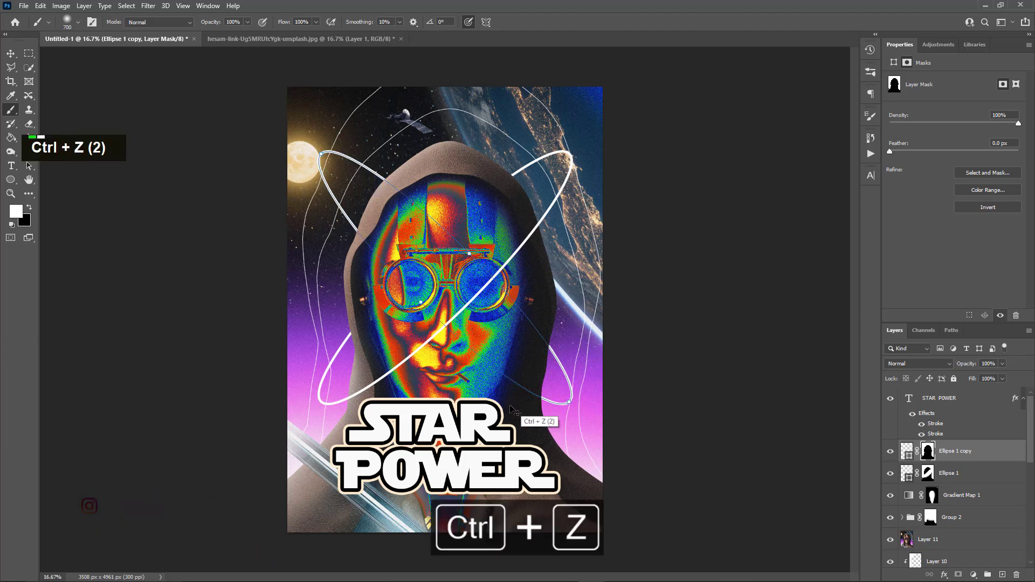
mouse_move(555, 339)
mouse_down()
mouse_move(500, 272)
mouse_move(370, 172)
mouse_up()
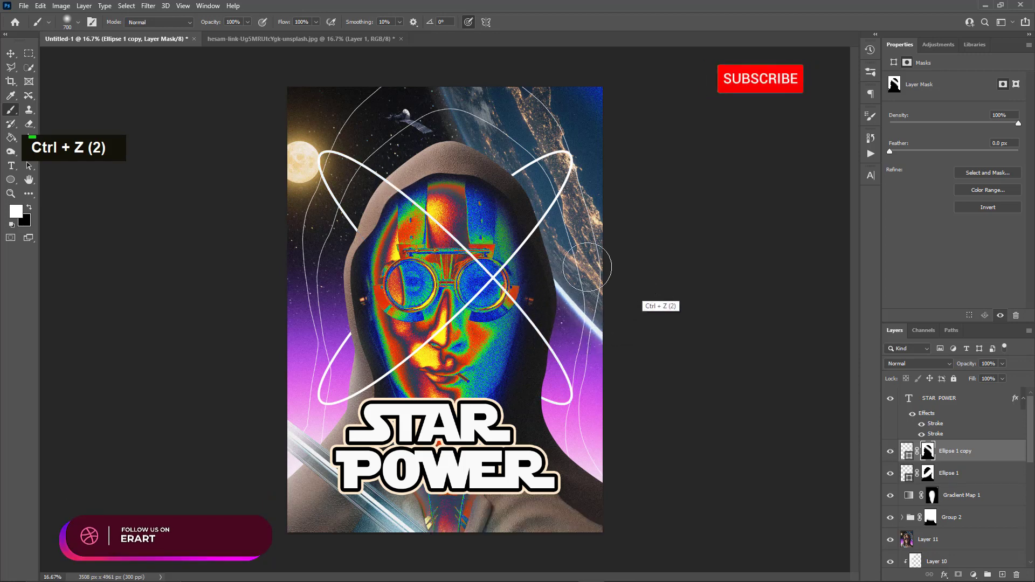
Target the shape of Ellipse 1 copy instead of its mask and unlink the two.
click(10, 54)
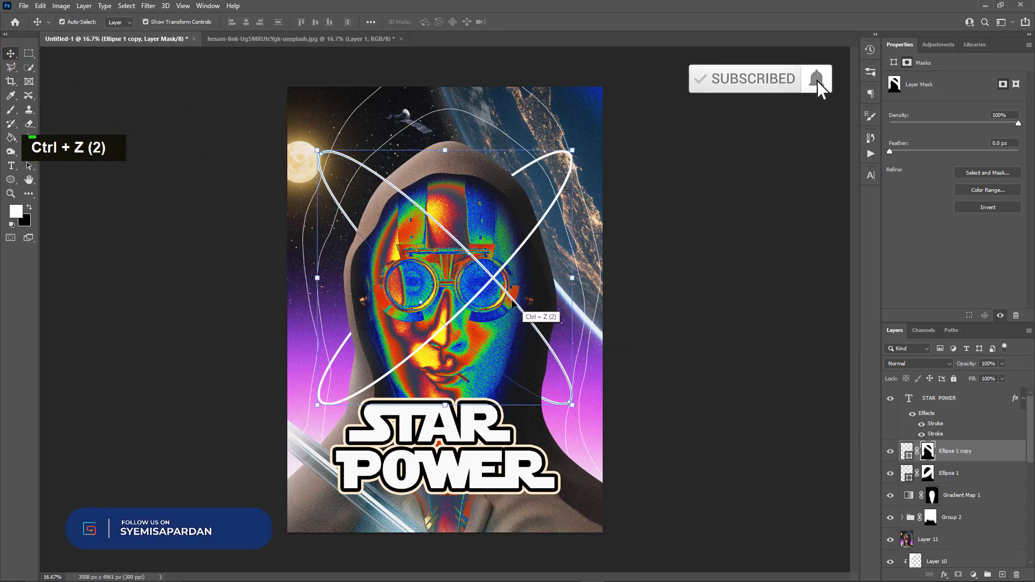
click(910, 453)
click(916, 452)
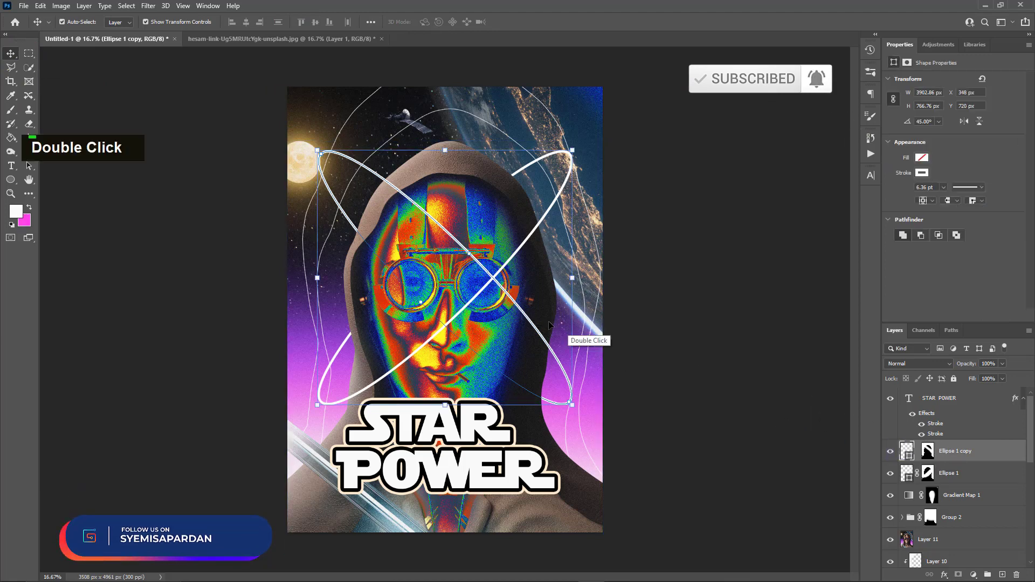
drag(529, 327, 521, 327)
key(ctrl+z)
key(ctrl+z)
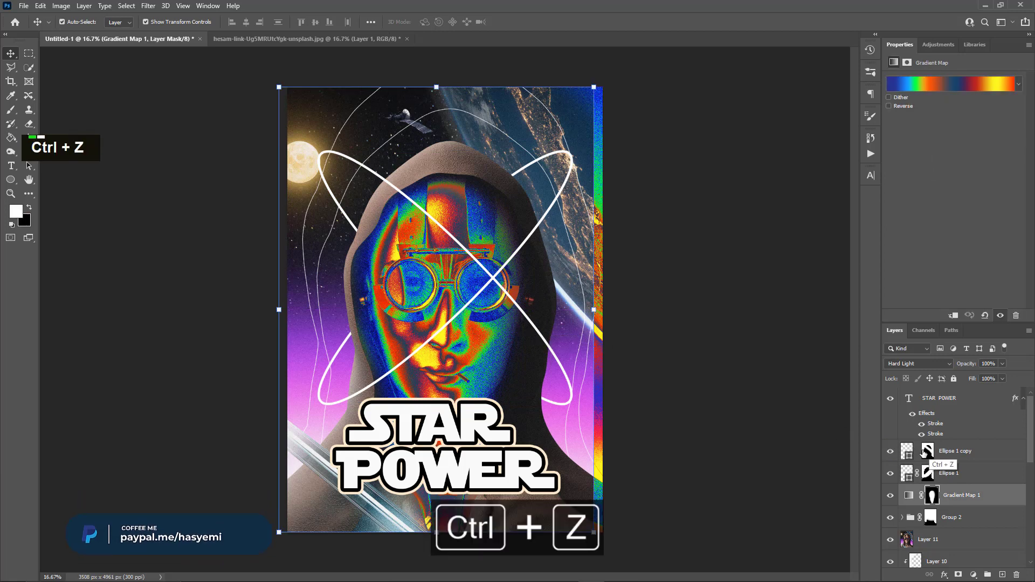
Free-transform the Ellipse 1 copy ring to move it left to X 1562.71 px, apply the change and deselect the layer.
key(ctrl+t)
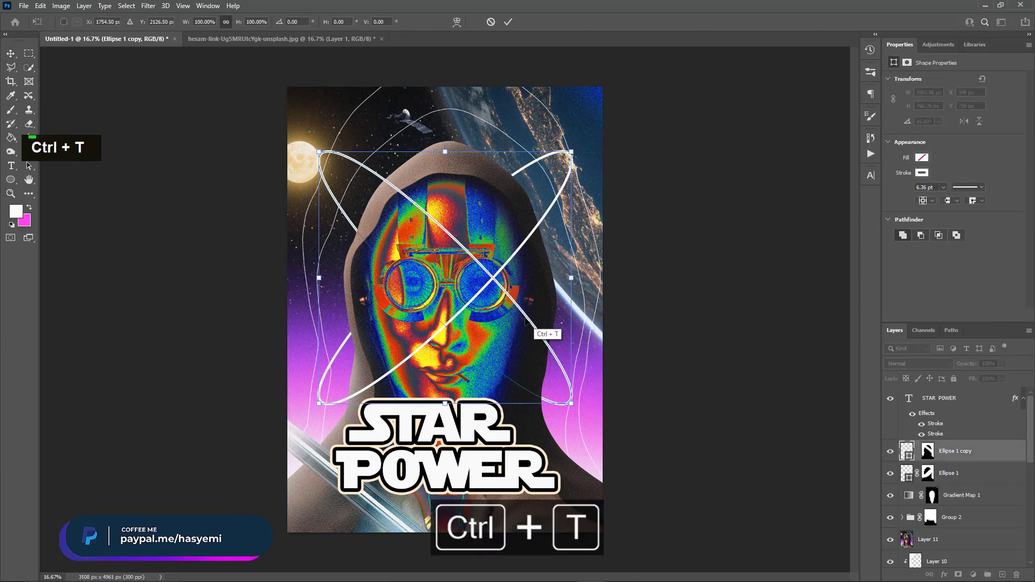
drag(532, 323, 514, 323)
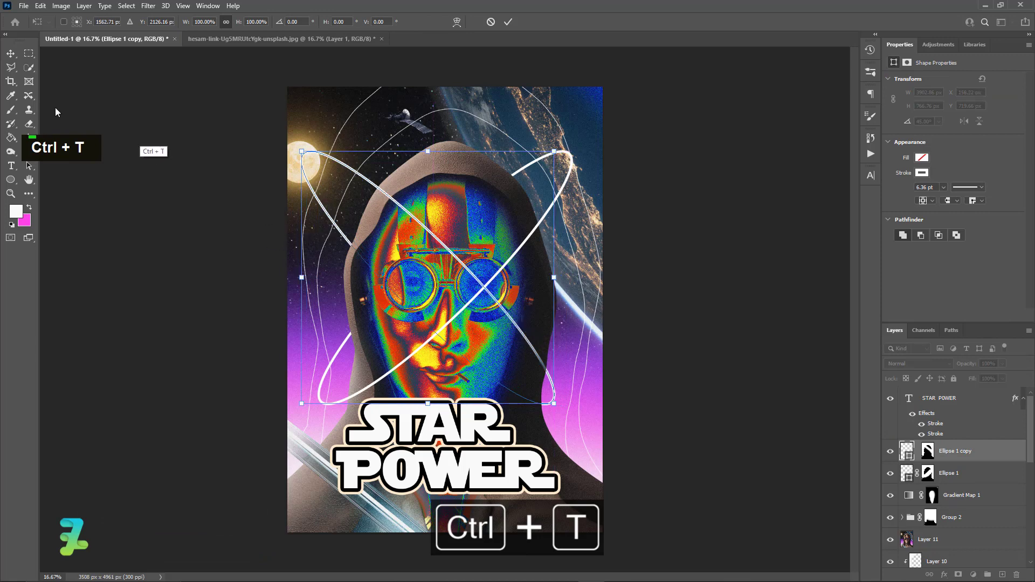
click(8, 59)
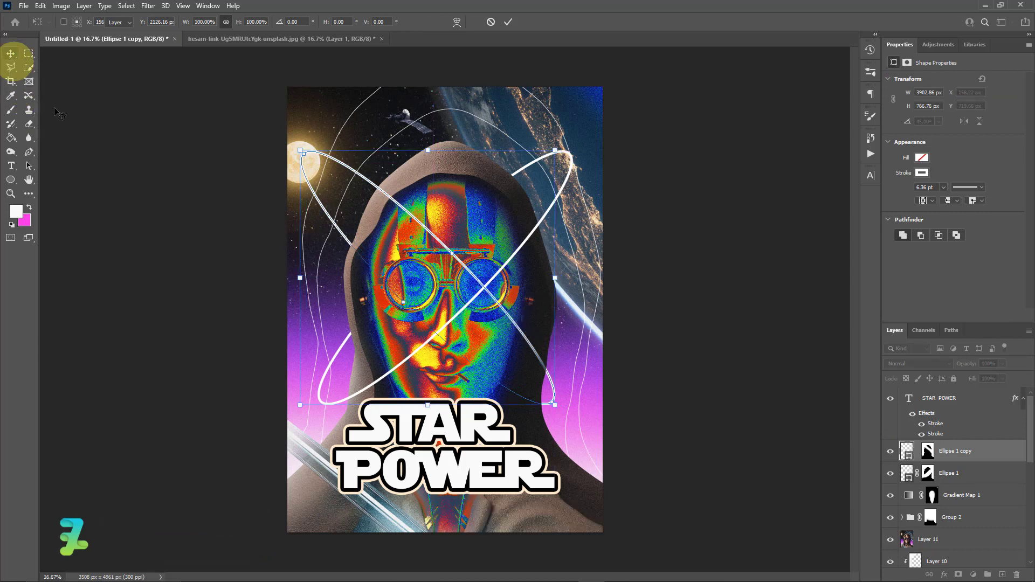
click(144, 242)
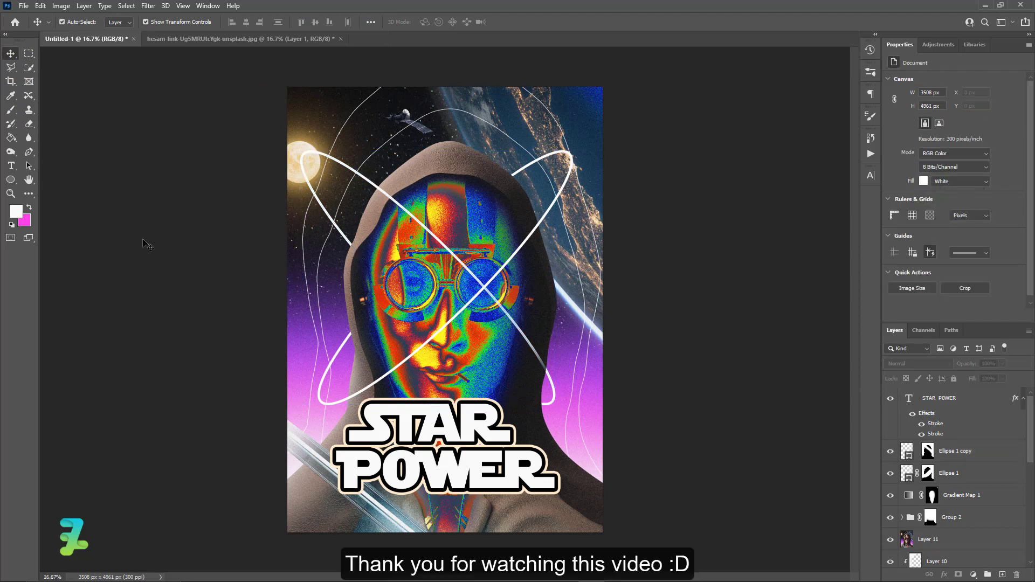